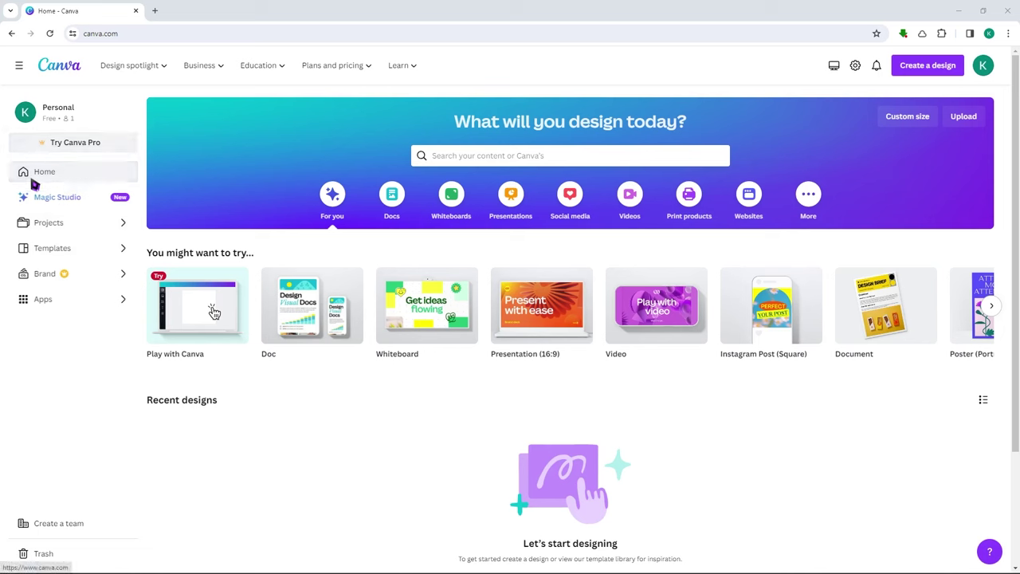
Open Magic Studio and look over the Magic Design tools it offers.
left_click(21, 68)
left_click(20, 67)
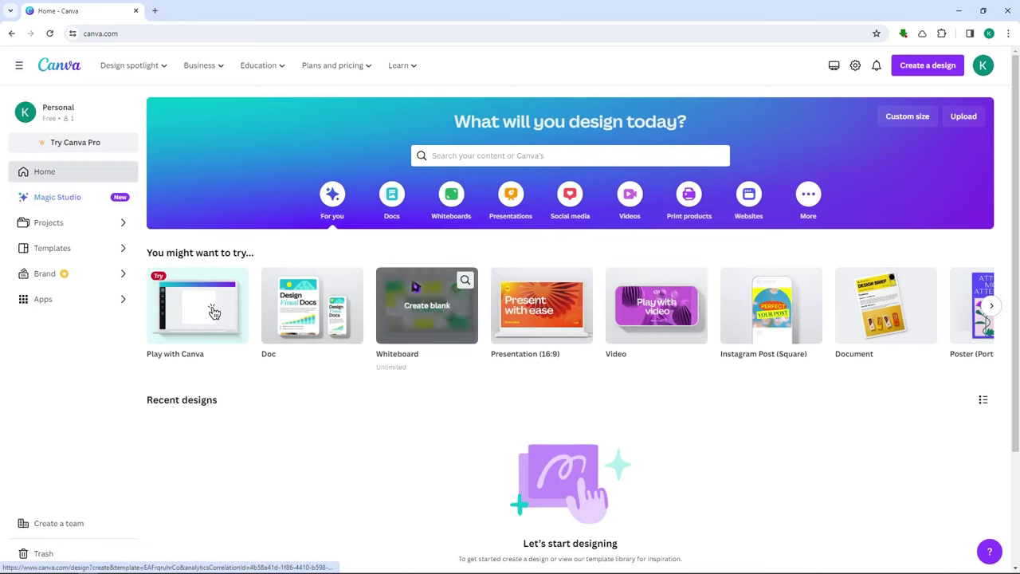
left_click(75, 201)
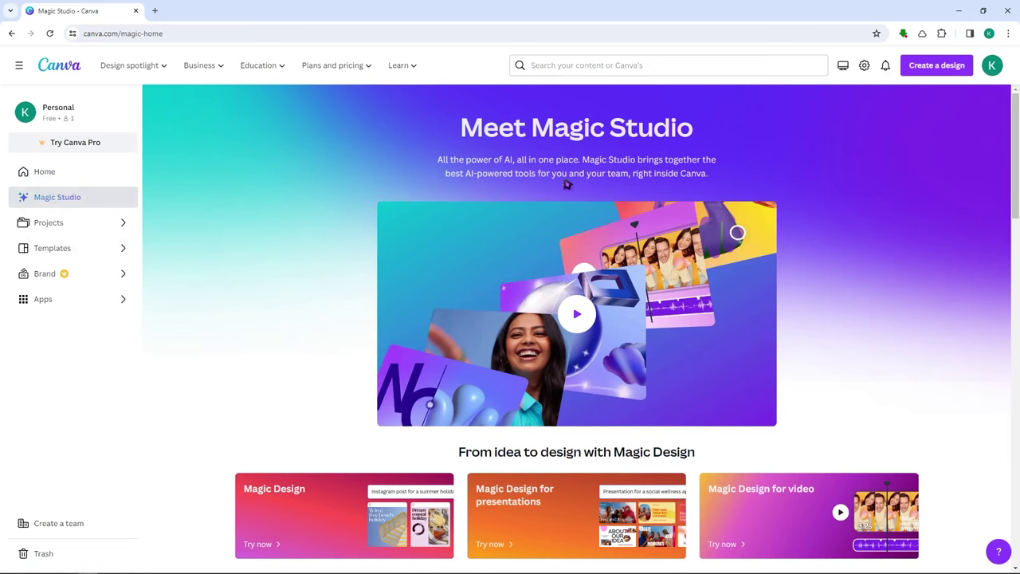
scroll(567, 184, "down", 2)
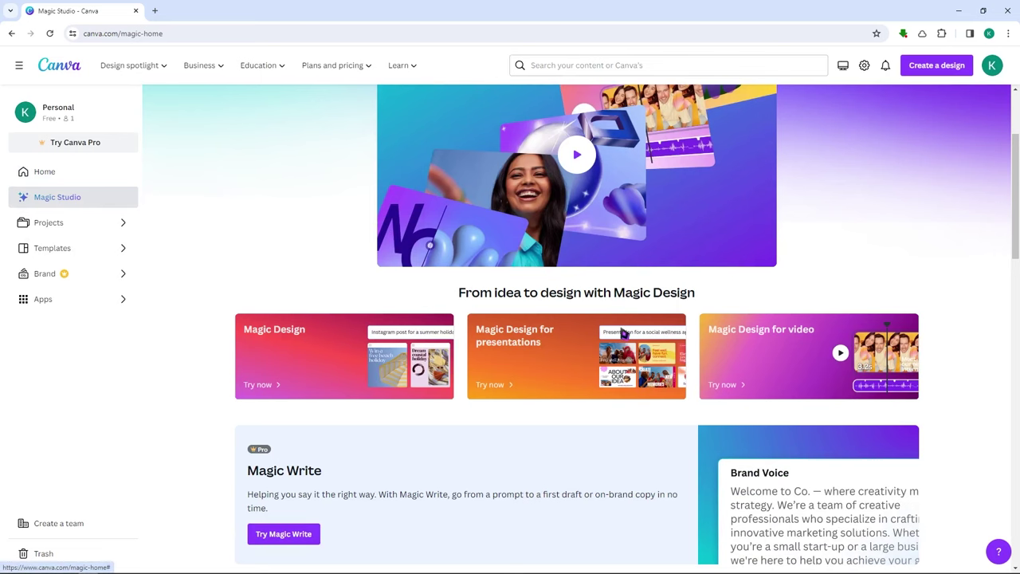
View the Magic Design introduction, try Magic Design and dismiss its template suggestions.
left_click(303, 362)
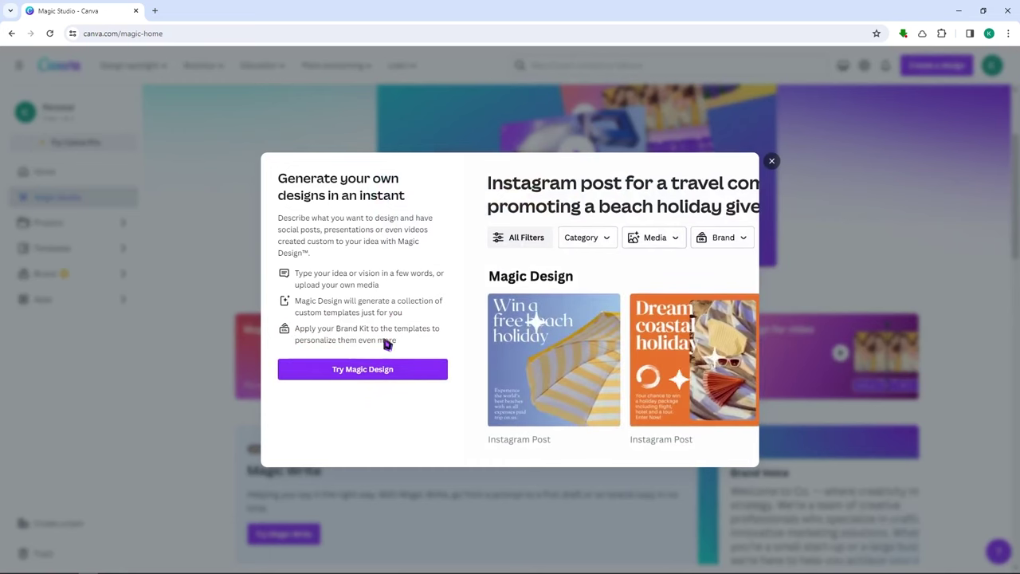
left_click(729, 242)
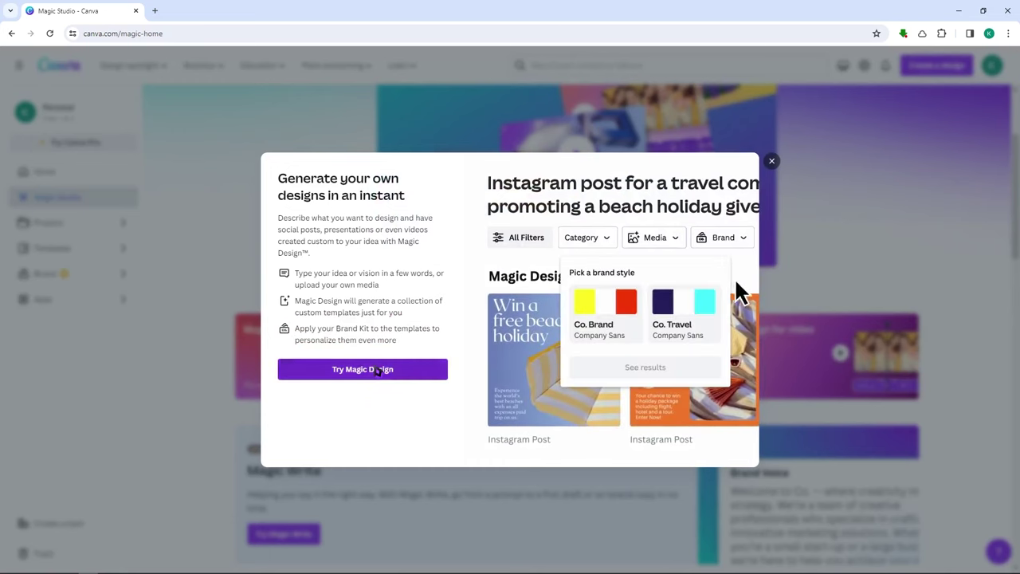
left_click(375, 368)
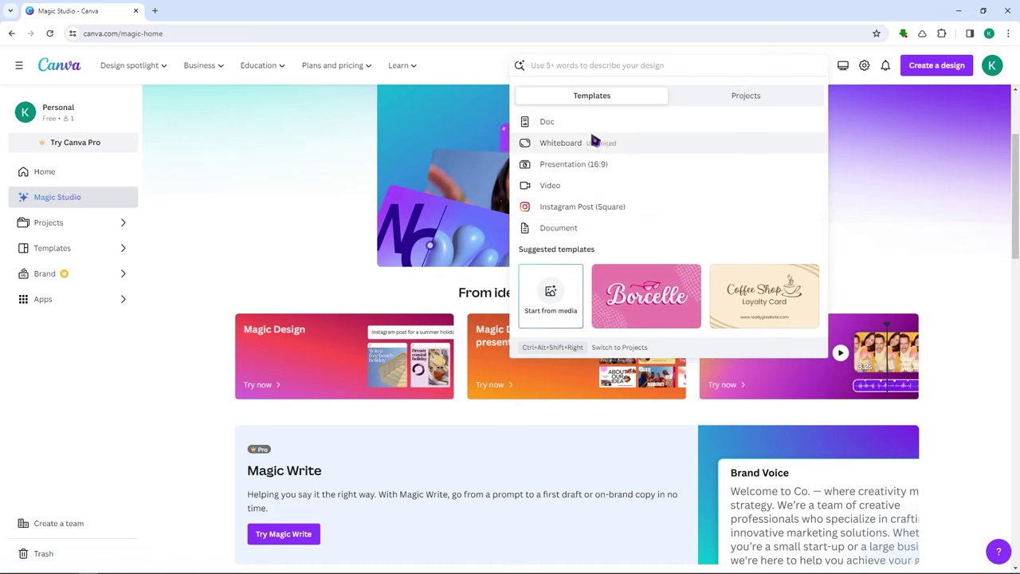
left_click(945, 203)
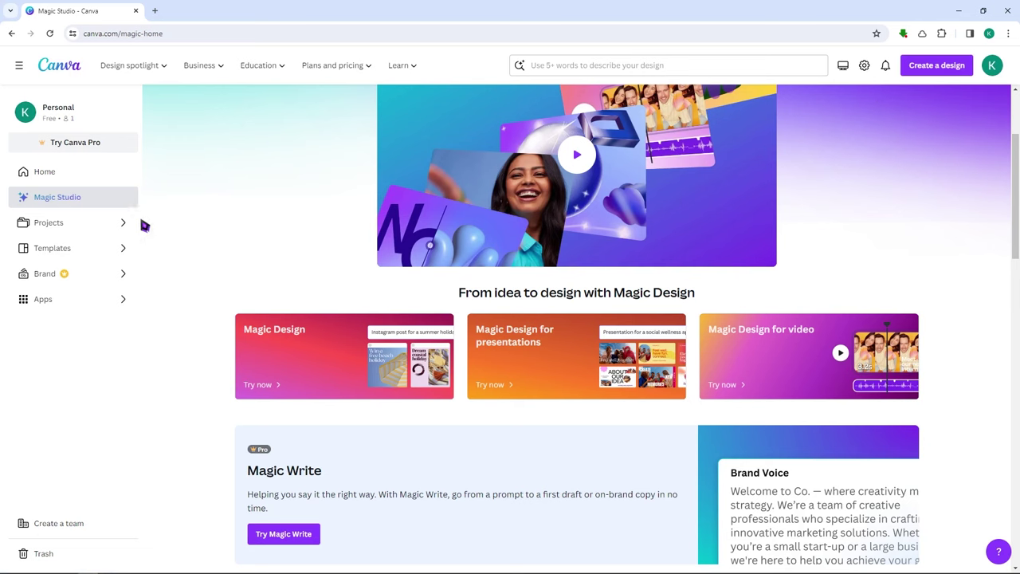
Open Projects, view Your projects and Shared with you, and return to all projects.
left_click(49, 223)
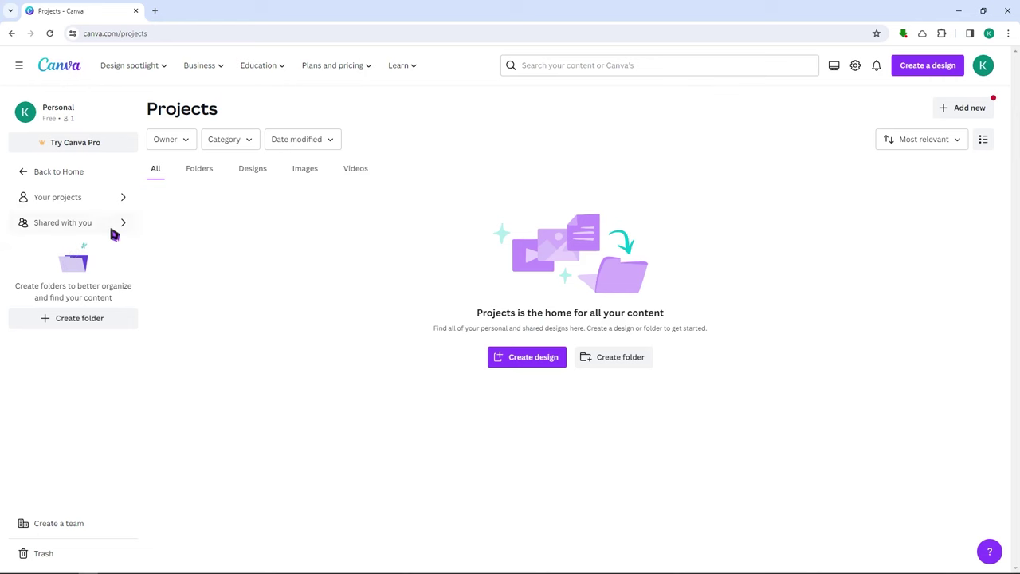
left_click(78, 200)
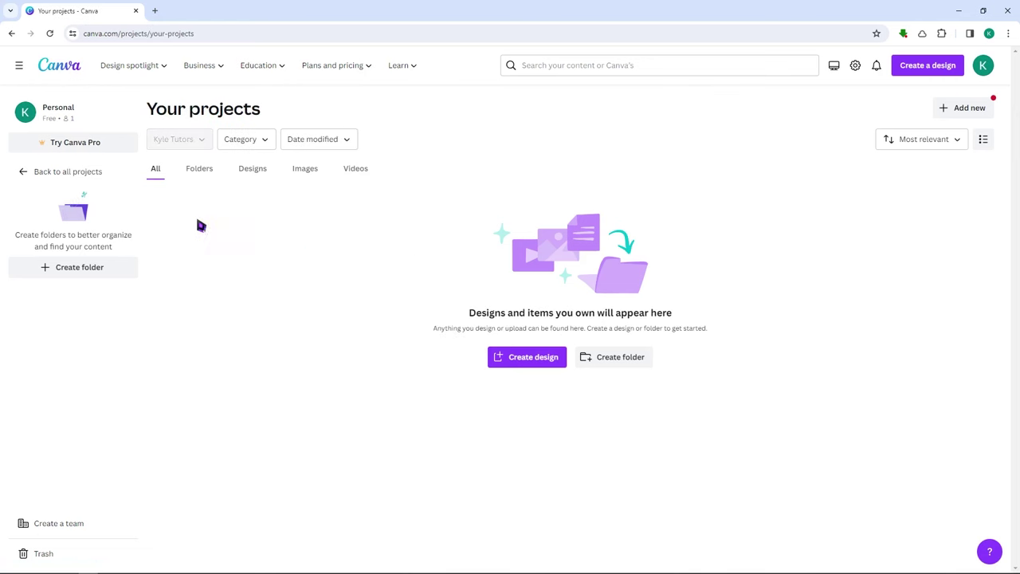
left_click(24, 173)
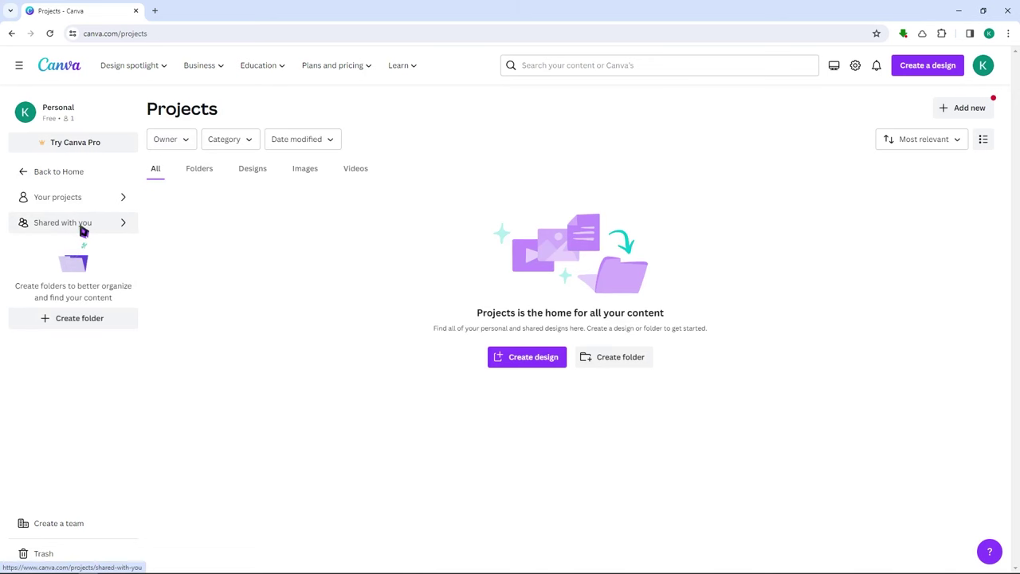
left_click(83, 228)
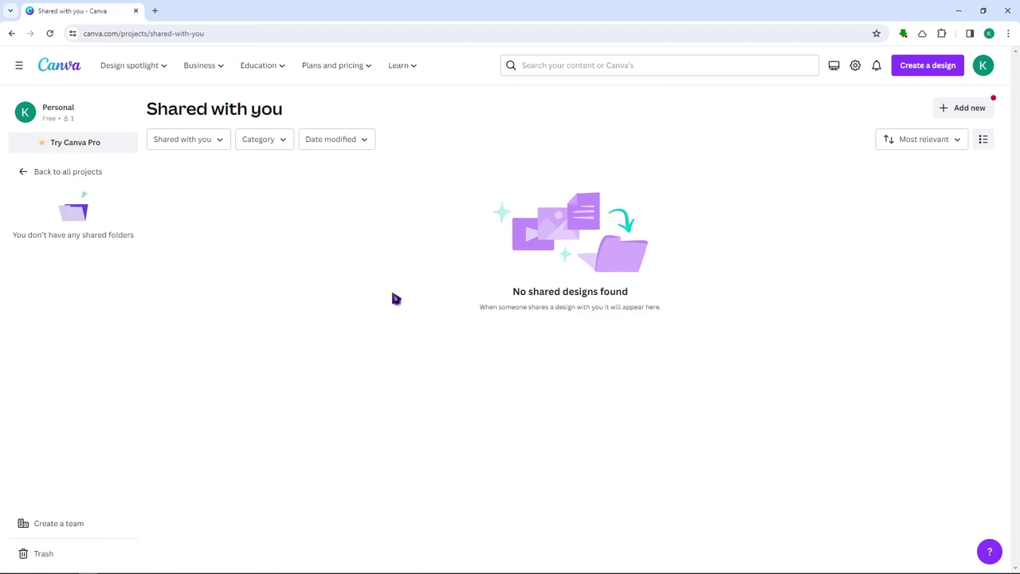
left_click(32, 172)
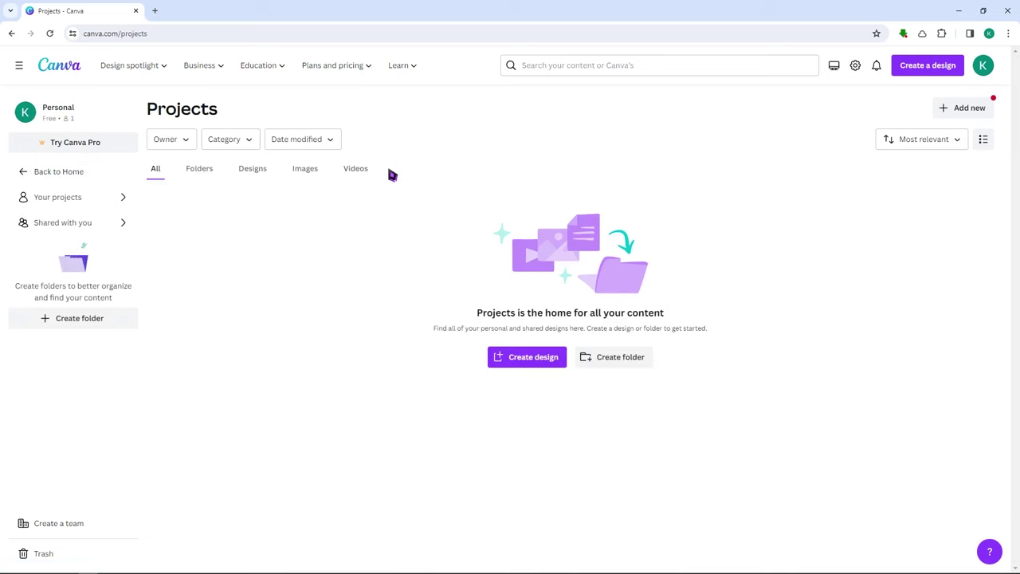
left_click(19, 65)
left_click(19, 66)
left_click(40, 220)
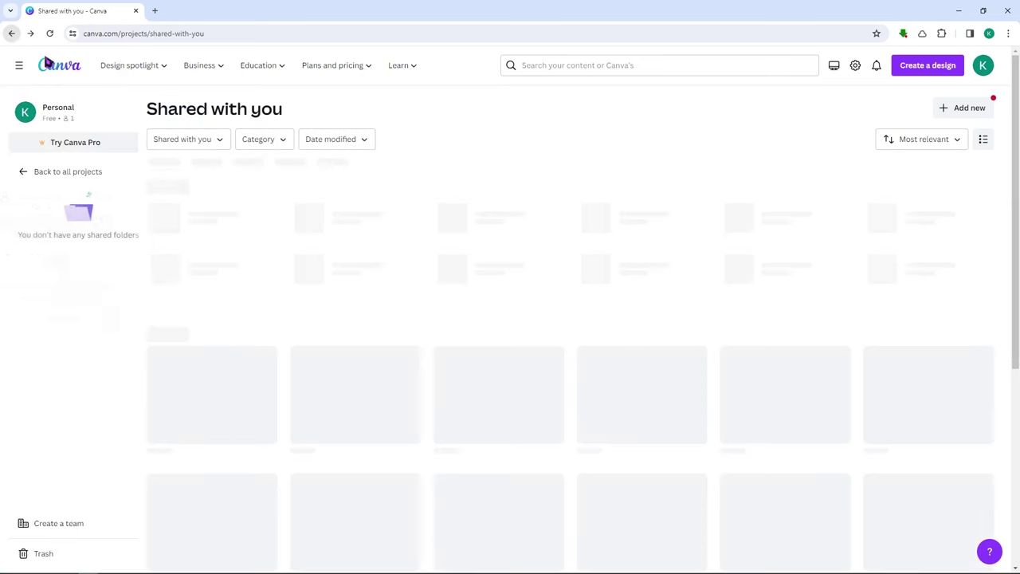
left_click(27, 171)
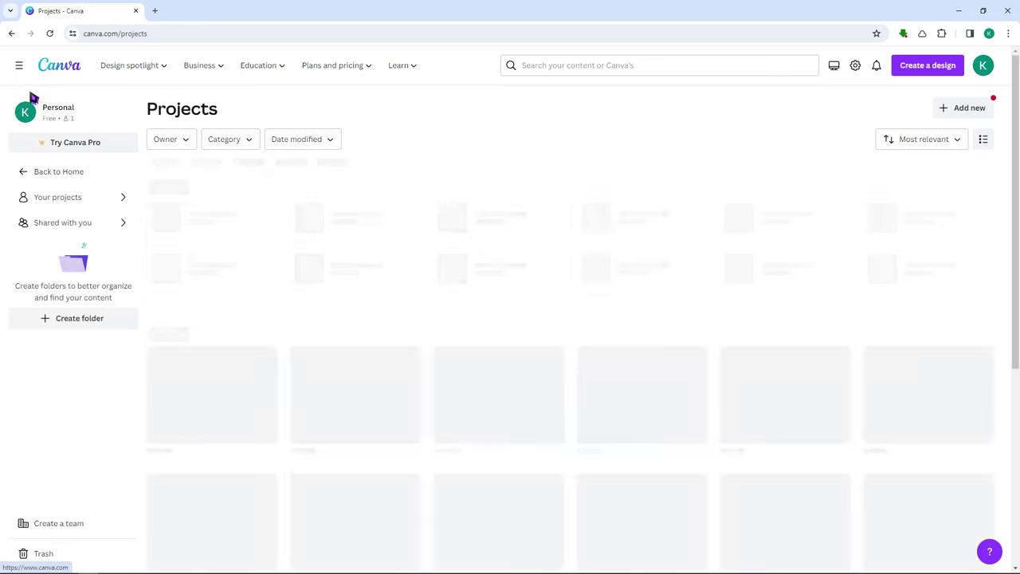
left_click(12, 34)
Return to the Canva home page by changing the web address to canva.com without the projects path.
left_click_drag(205, 34, 119, 36)
key("ctrl+a")
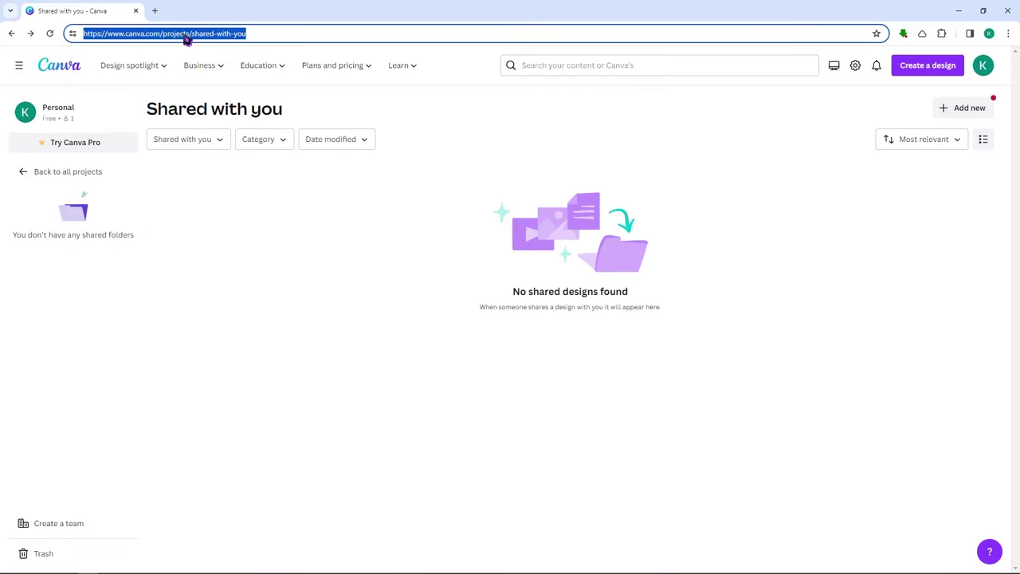
type("CANVA.COM")
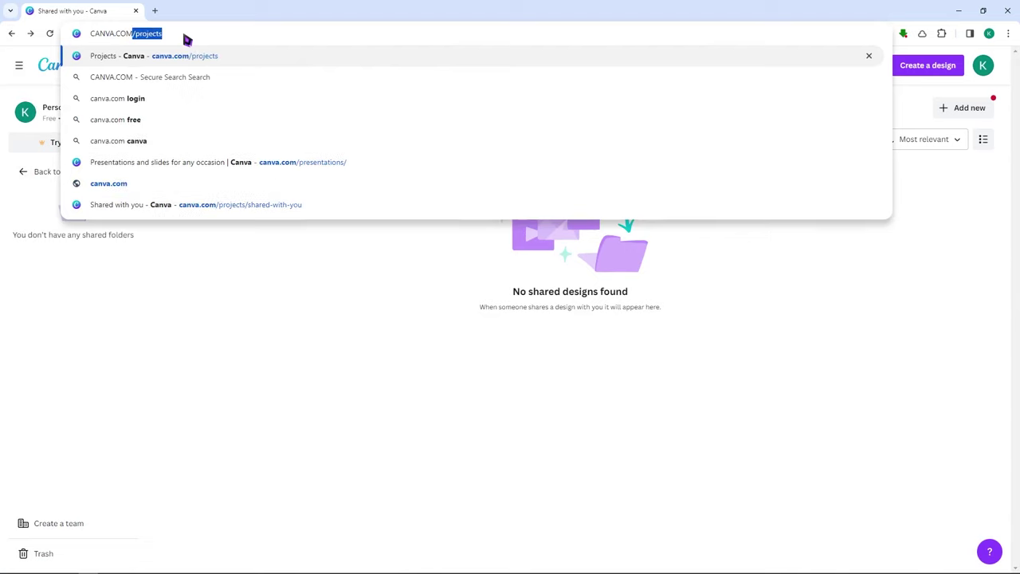
key("Return")
left_click_drag(186, 40, 121, 36)
key("BackSpace")
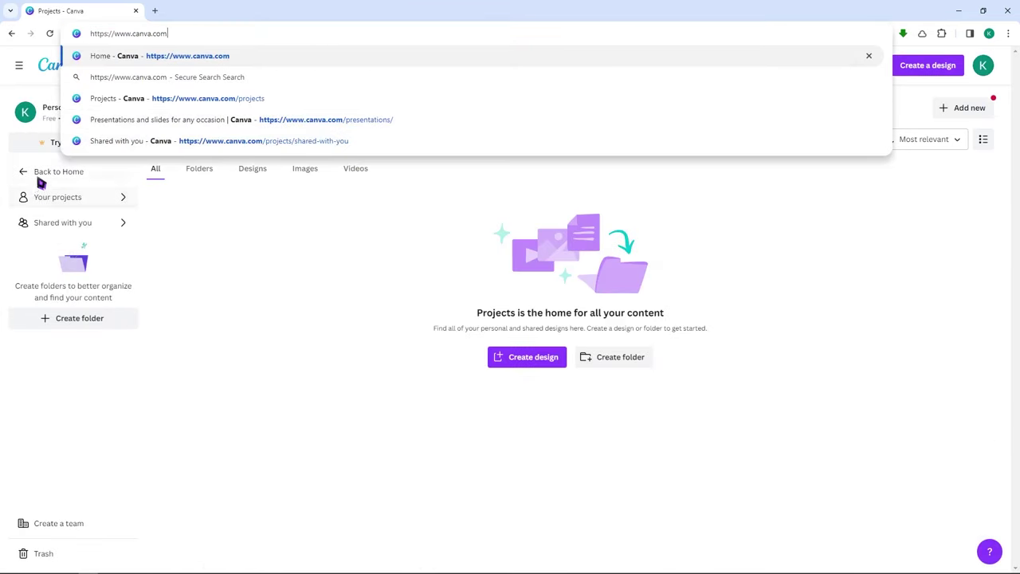
left_click(37, 173)
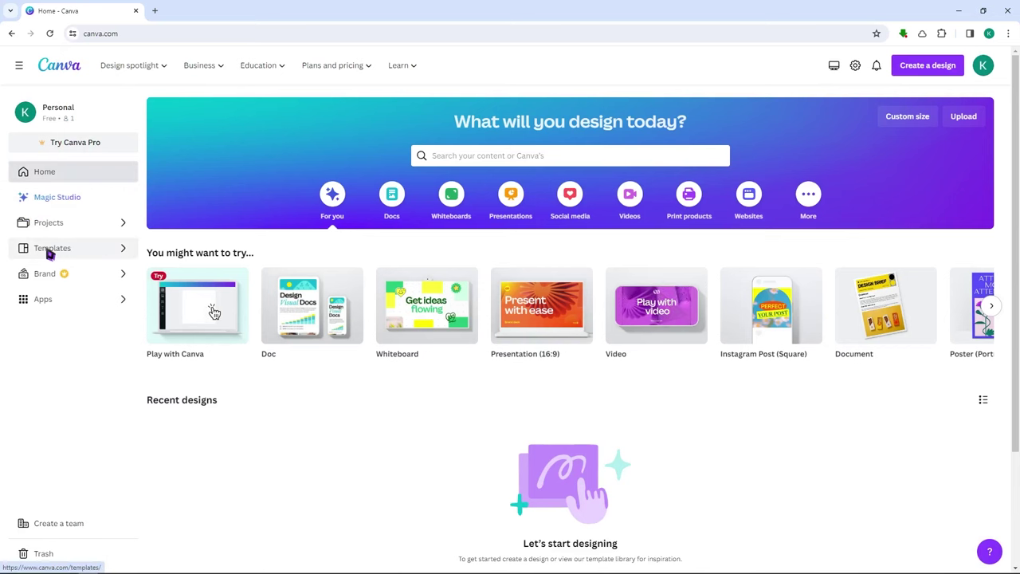
Open Templates, examine the collections from Featured Collections to Business Cards and Presentations, and return to the home page.
left_click(45, 249)
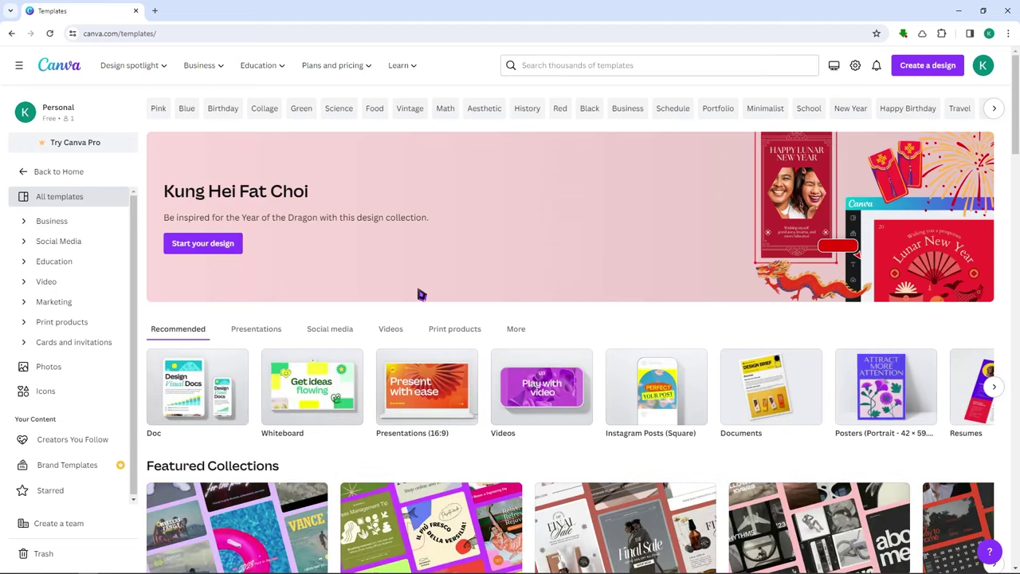
scroll(416, 293, "down", 1)
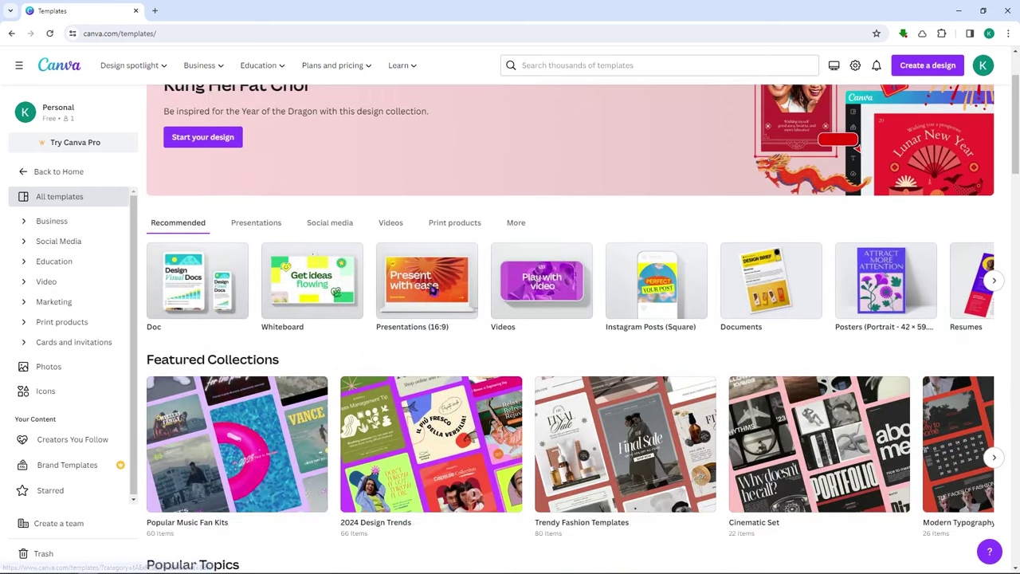
scroll(433, 289, "down", 3)
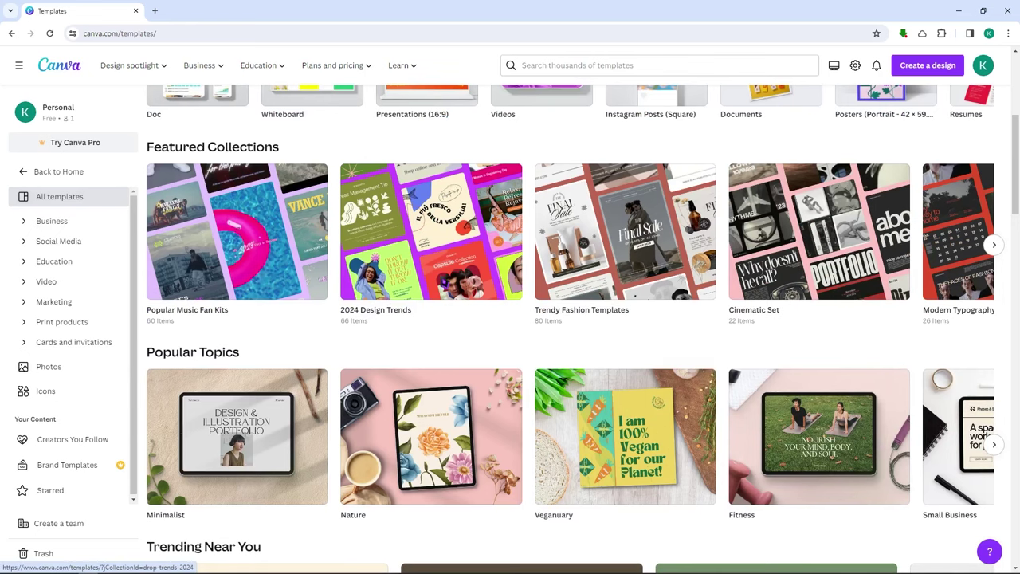
scroll(443, 290, "down", 4)
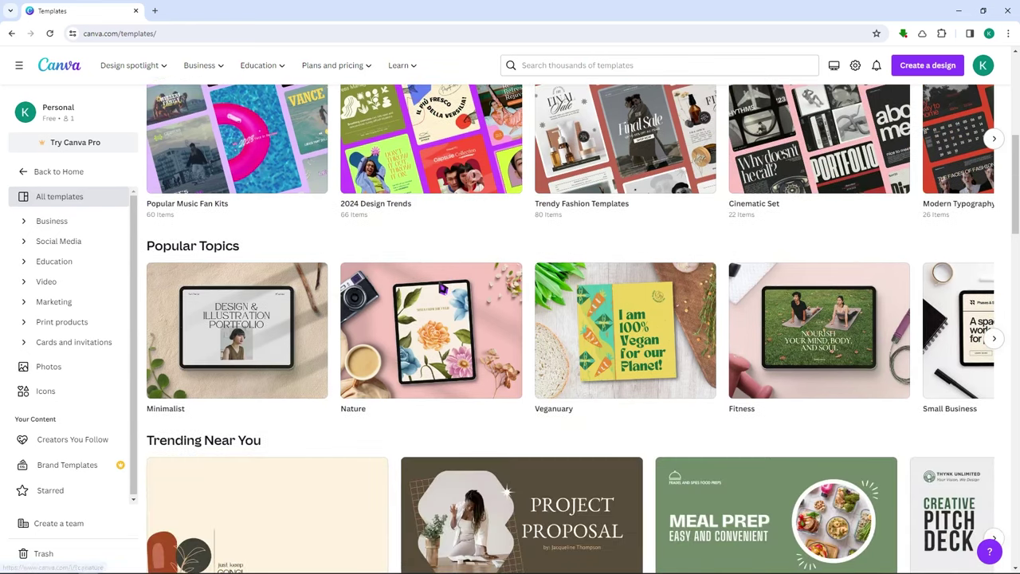
scroll(443, 291, "down", 1)
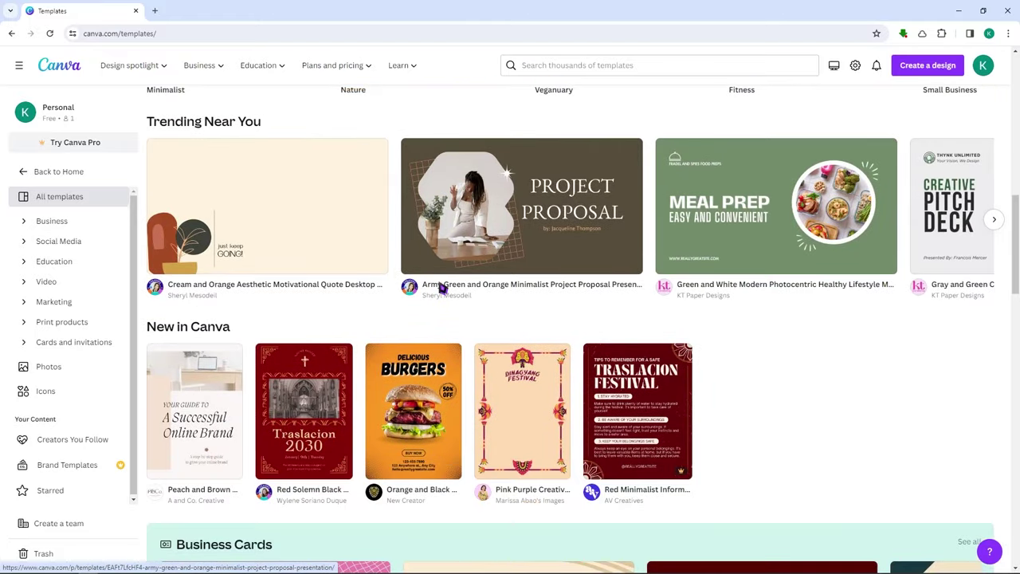
scroll(443, 290, "down", 2)
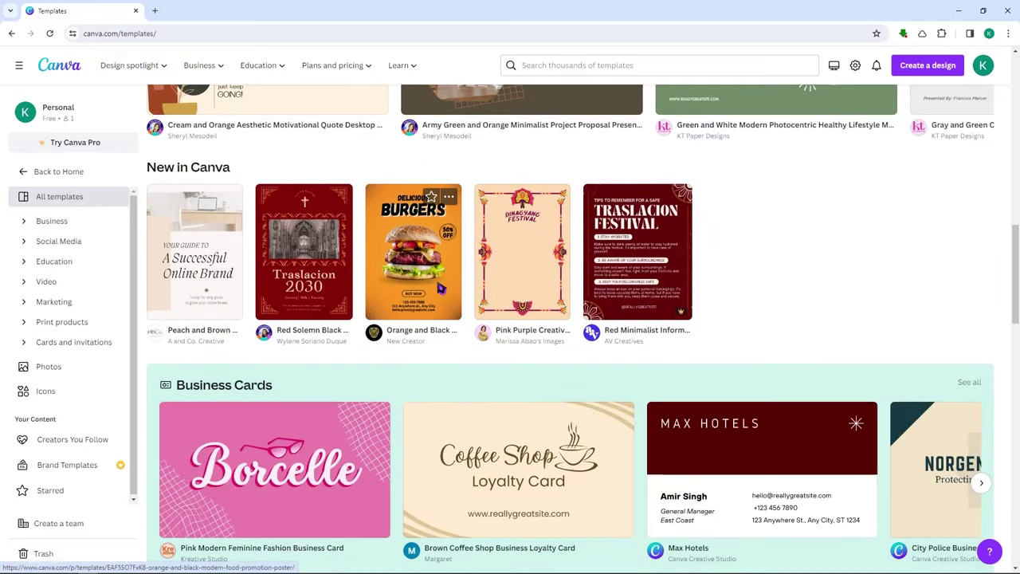
scroll(441, 289, "down", 3)
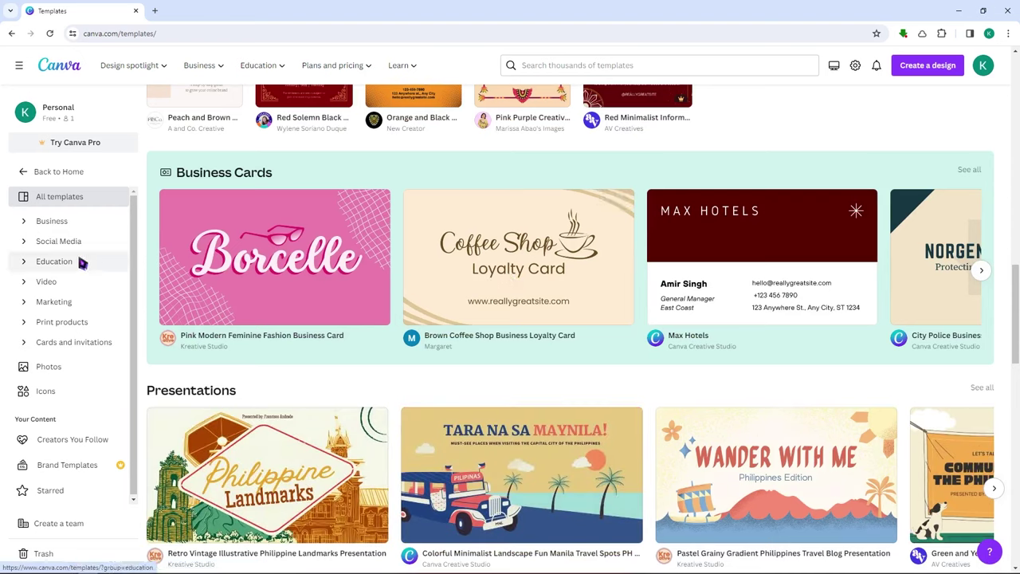
left_click(24, 177)
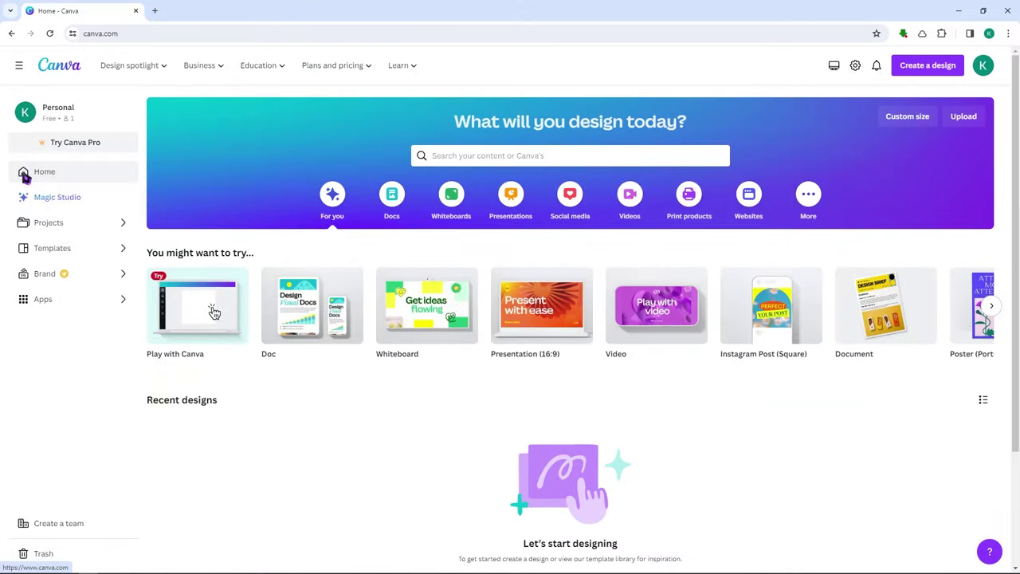
Reopen Templates, review Featured Collections and Popular Topics again, and go back to the home page.
left_click(82, 252)
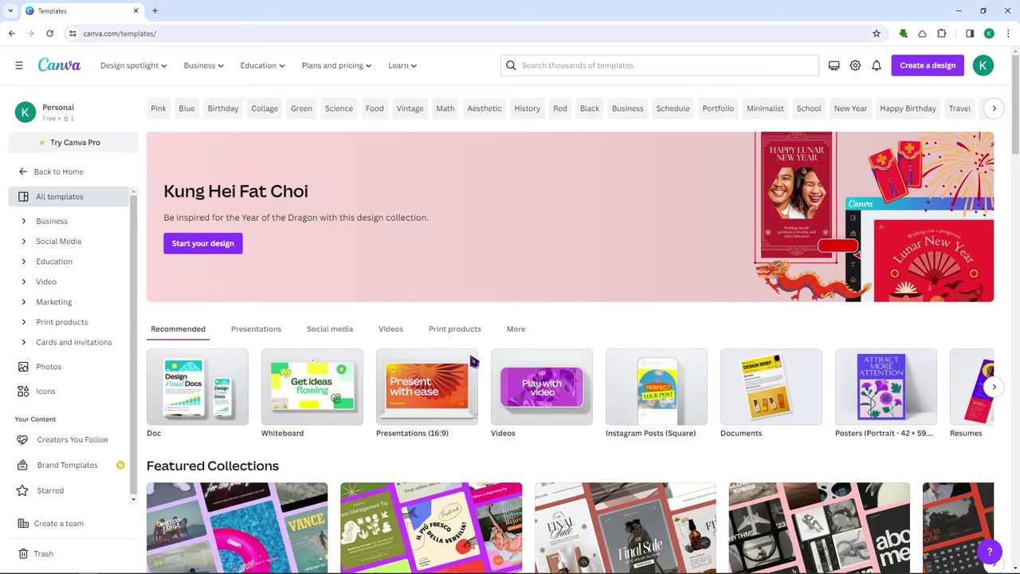
scroll(485, 365, "down", 2)
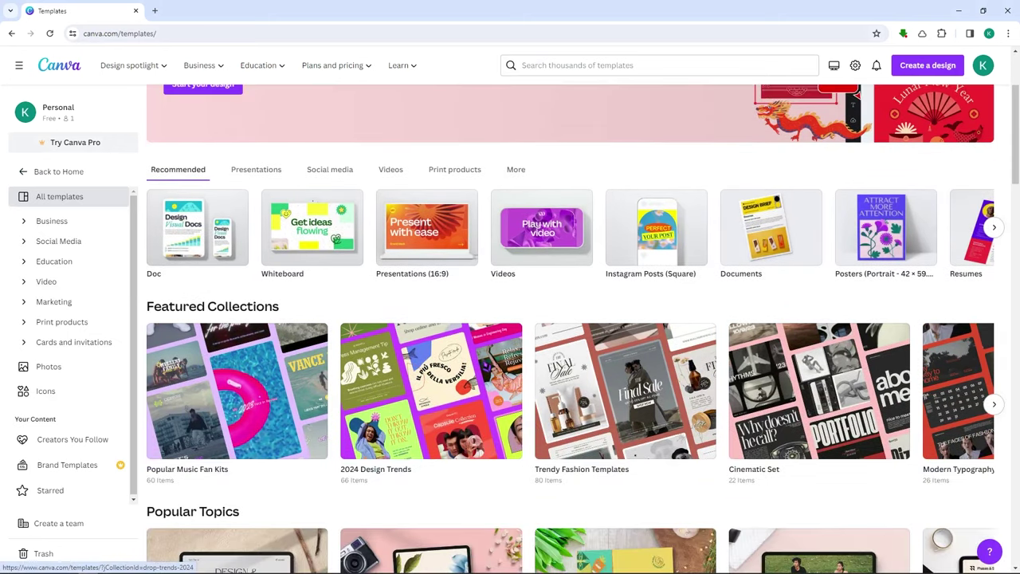
scroll(520, 329, "down", 2)
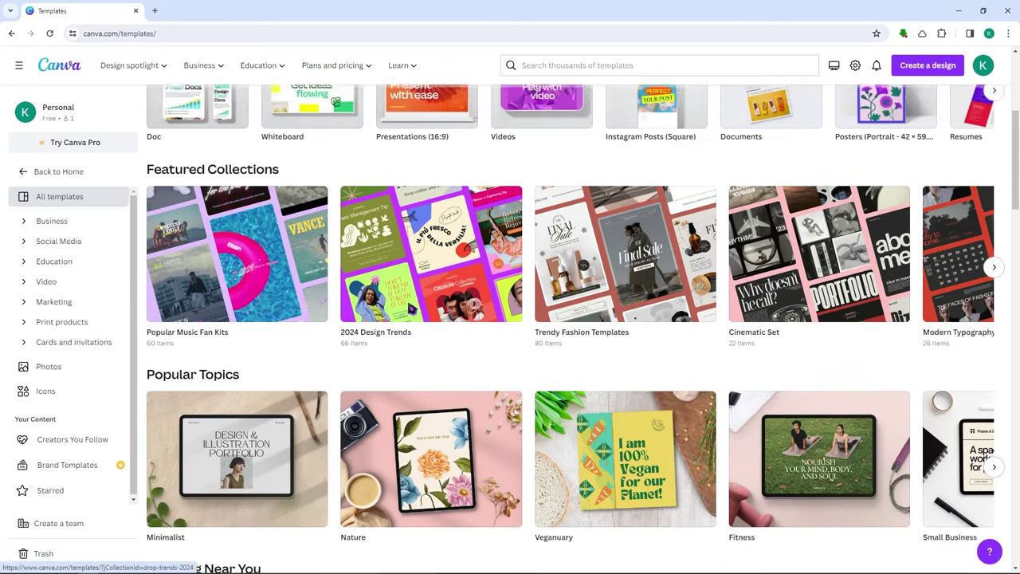
scroll(394, 306, "up", 4)
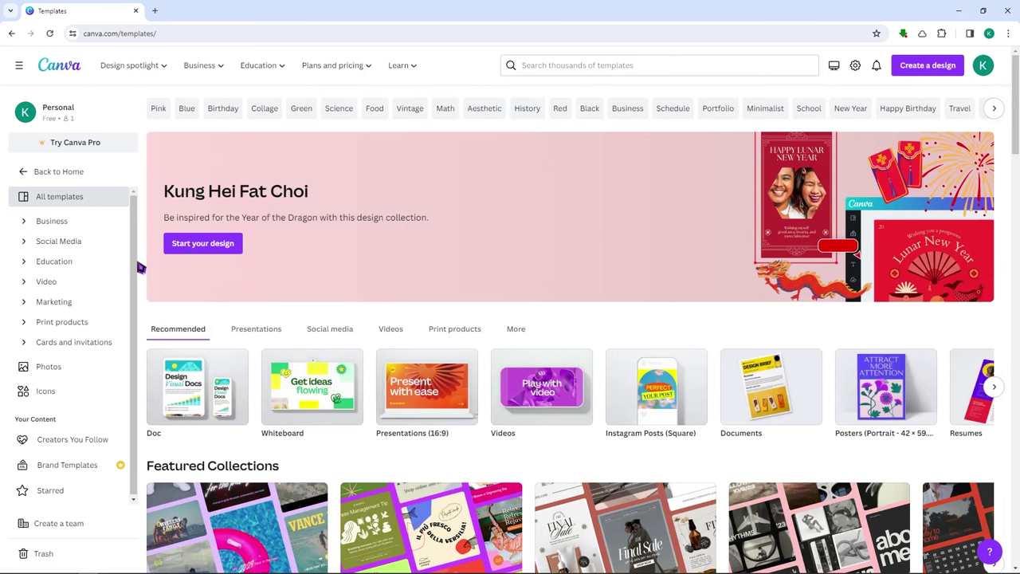
left_click(24, 171)
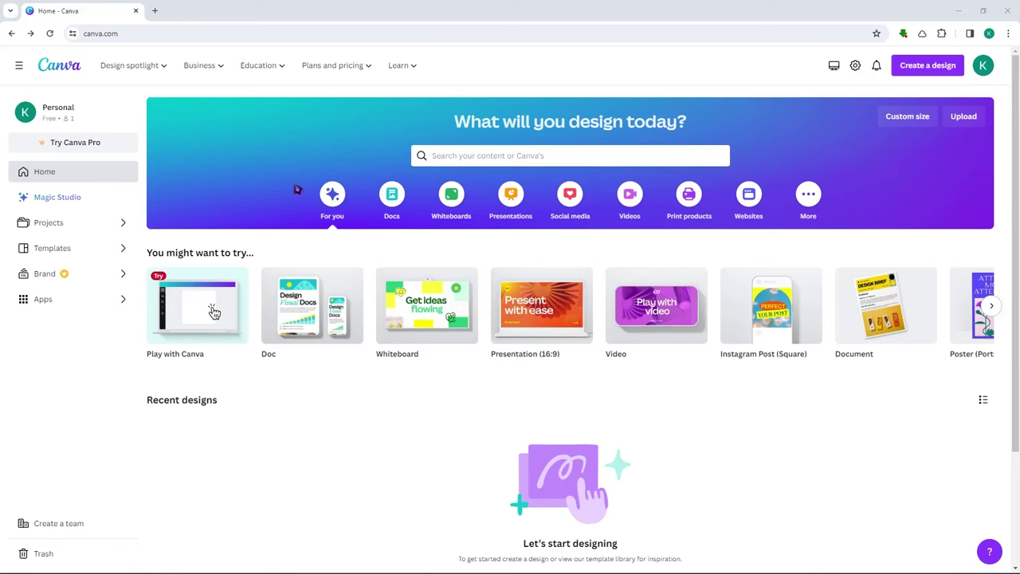
Open the Brand section to view the Brand Kit page, and return to the home page.
left_click(60, 275)
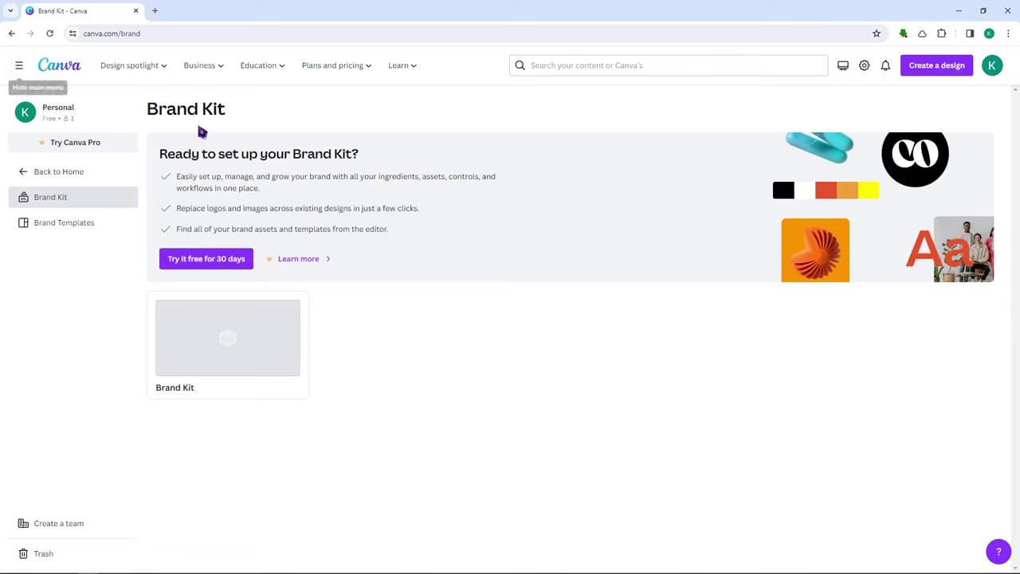
left_click(20, 67)
left_click(19, 67)
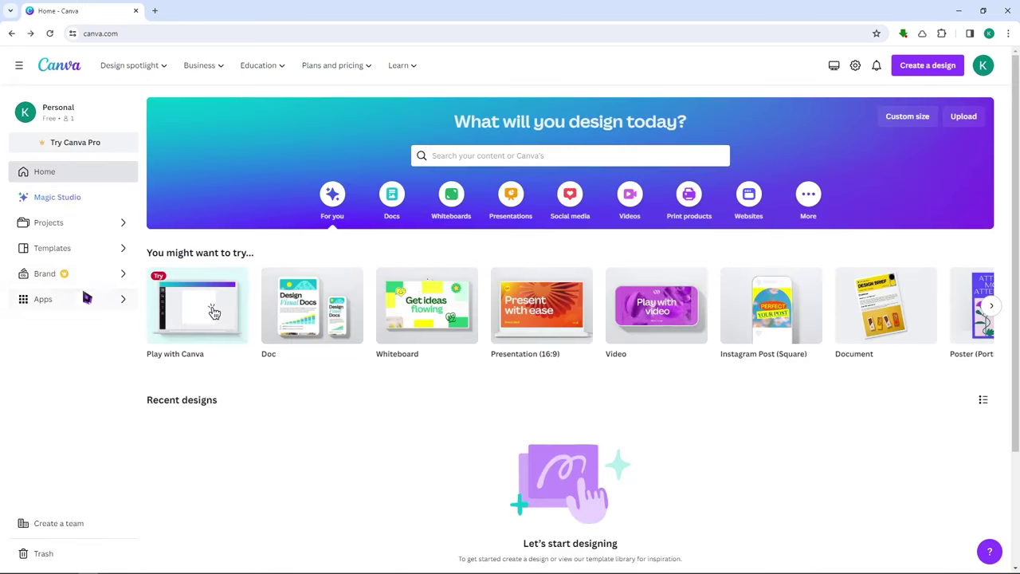
Open Apps and look through the Trending apps and New and noteworthy sections.
left_click(48, 307)
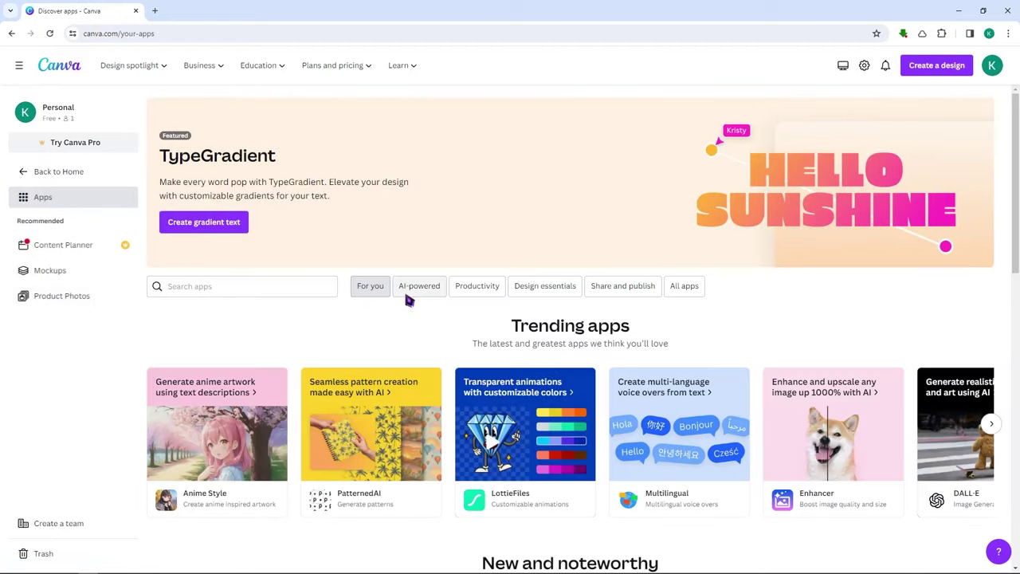
scroll(408, 300, "down", 3)
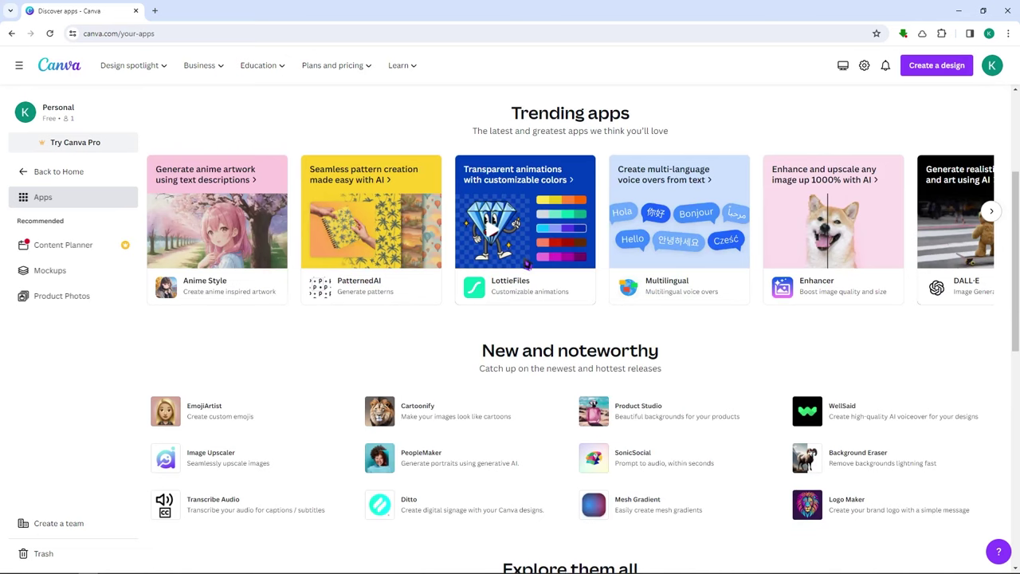
Look through the Apps directory from New and noteworthy through AI-powered, Productivity, Design essentials, and Share and publish.
scroll(527, 264, "down", 2)
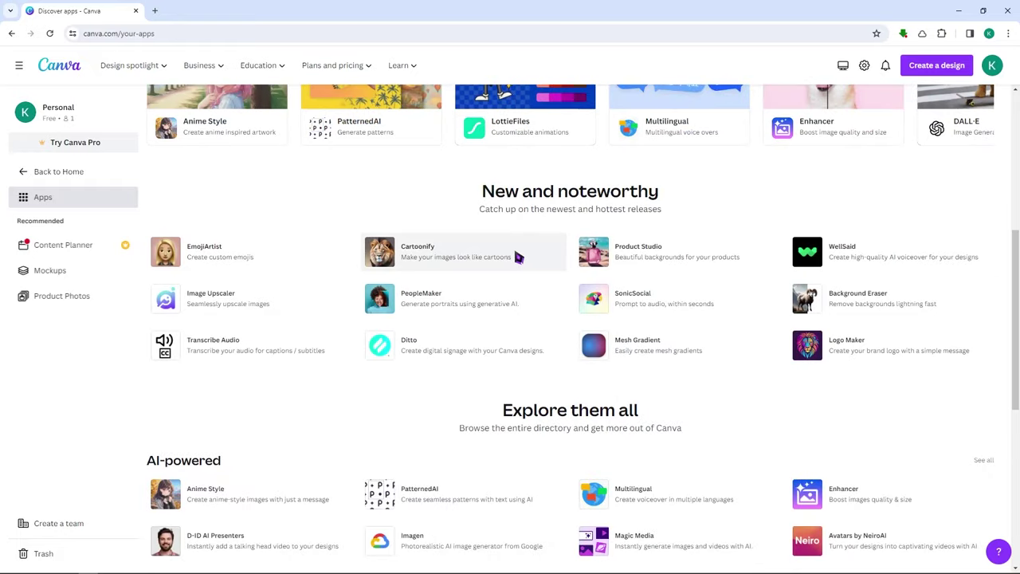
scroll(516, 256, "down", 3)
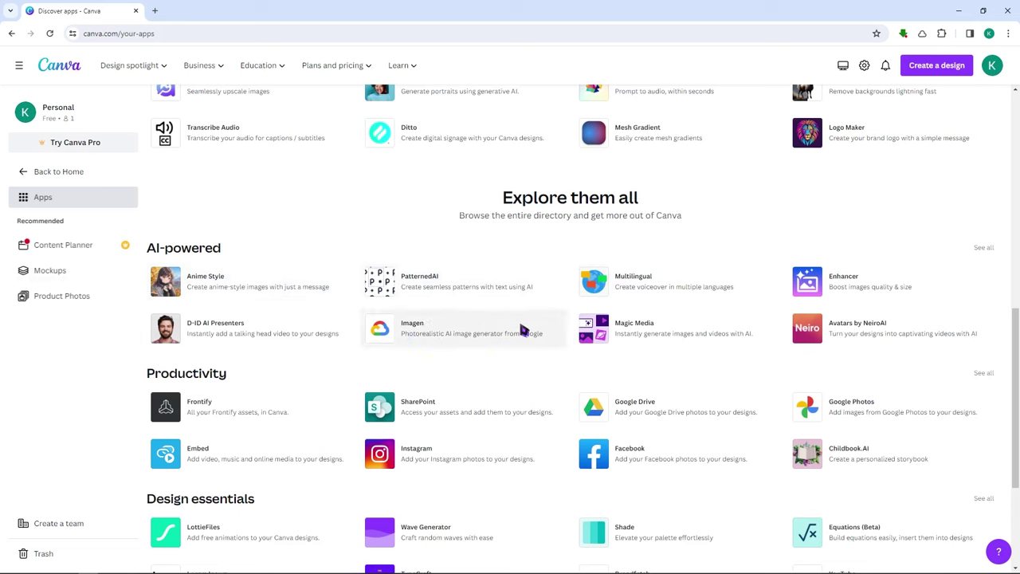
scroll(312, 348, "down", 2)
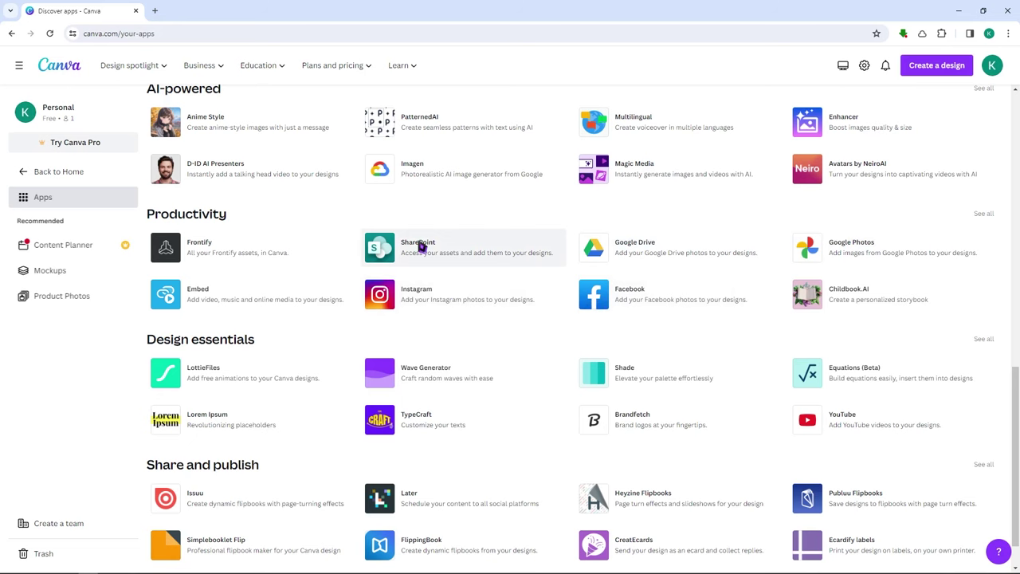
scroll(421, 247, "down", 1)
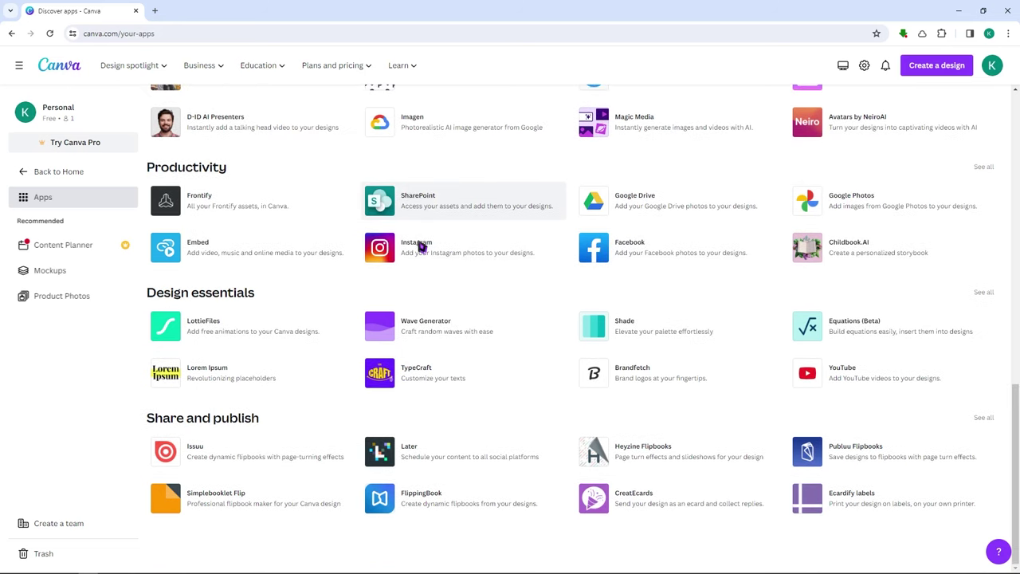
scroll(390, 303, "up", 5)
scroll(401, 318, "up", 5)
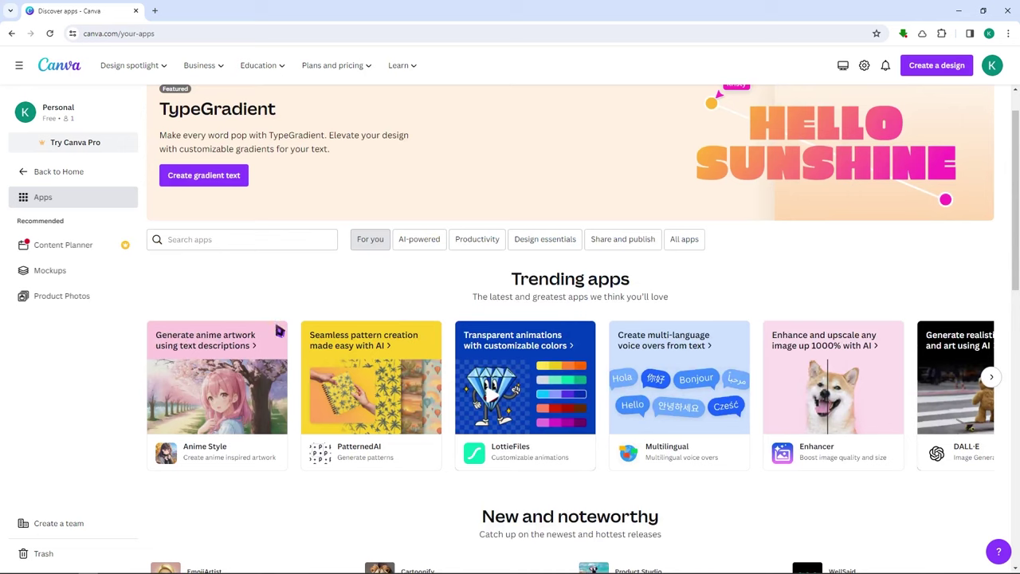
View the Content Planner, Mockups and Product Photos pages in turn, and return to the home page.
left_click(71, 271)
left_click(86, 245)
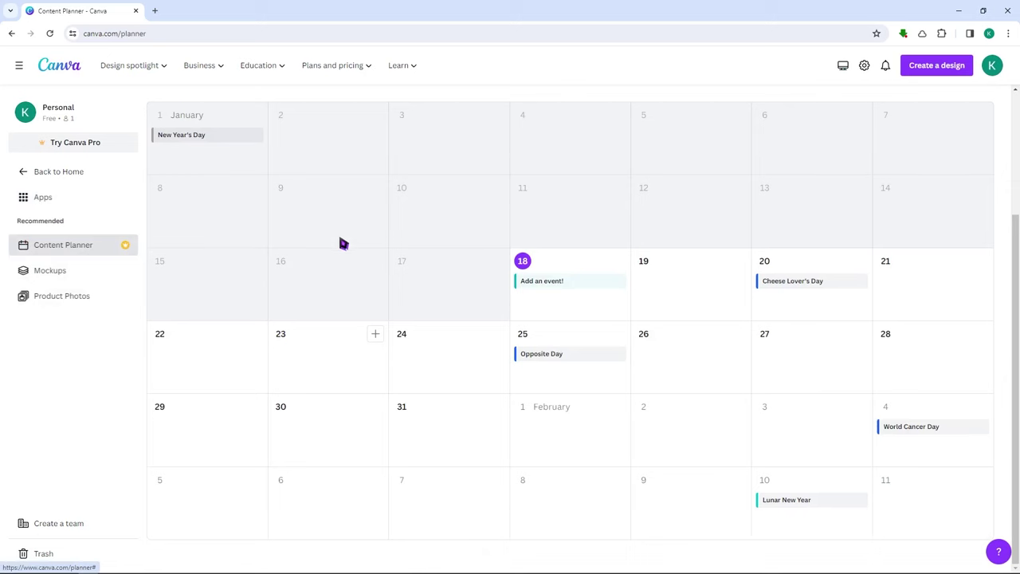
left_click(88, 273)
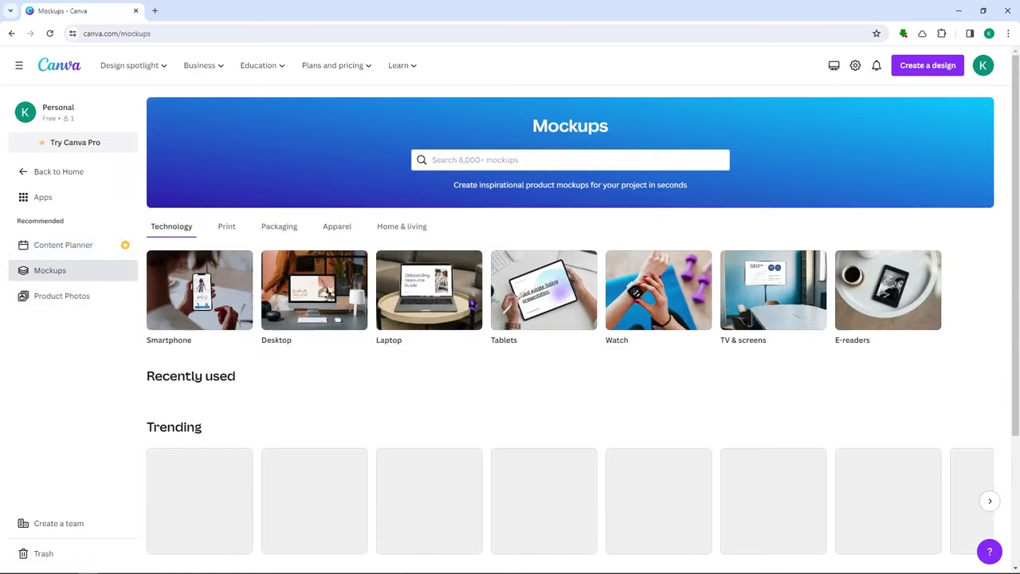
scroll(499, 303, "down", 2)
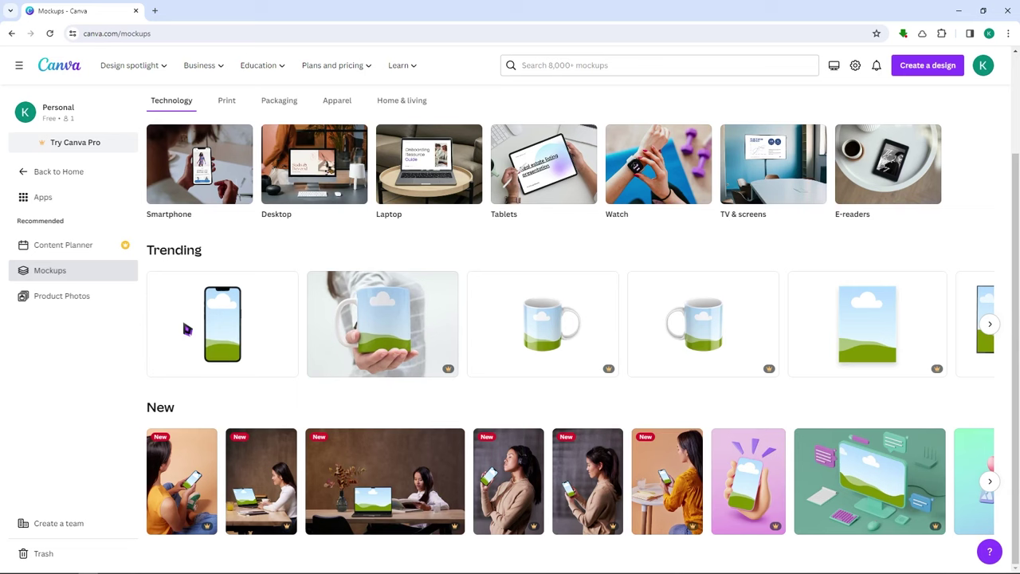
left_click(52, 297)
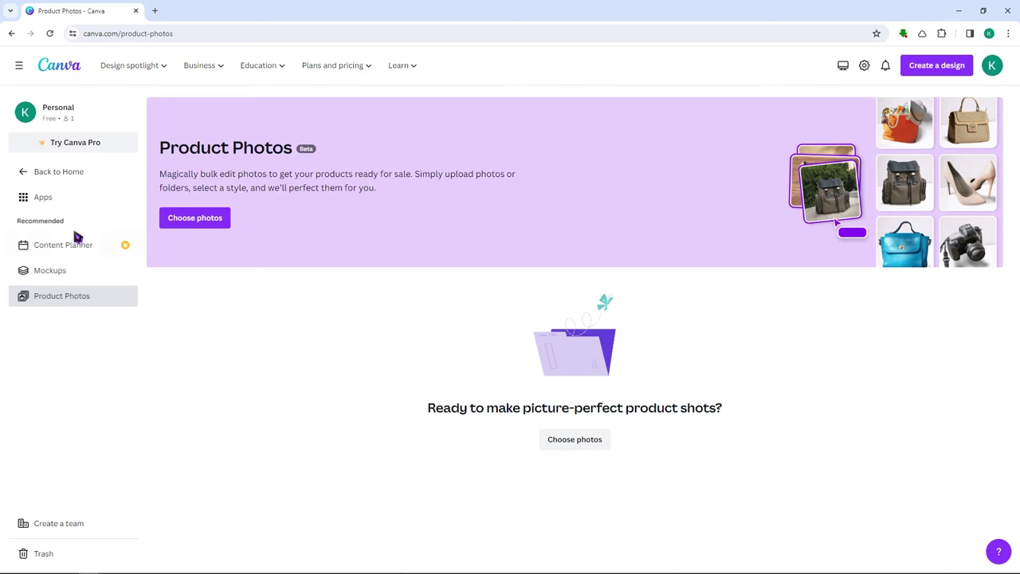
left_click(25, 176)
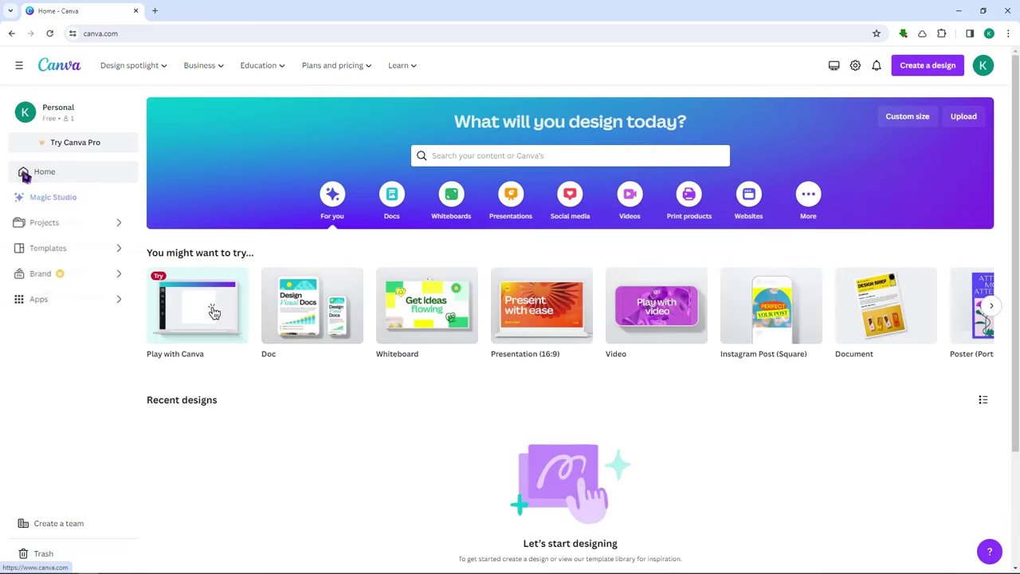
Open the Create a team dialog, view its email invitation field, and close the dialog without inviting anyone.
left_click(29, 528)
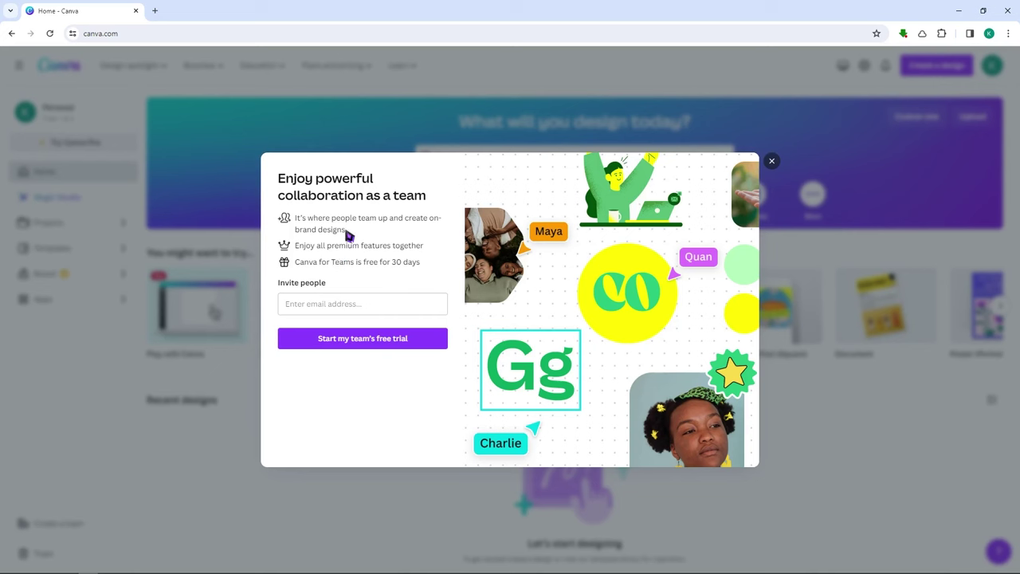
left_click(346, 310)
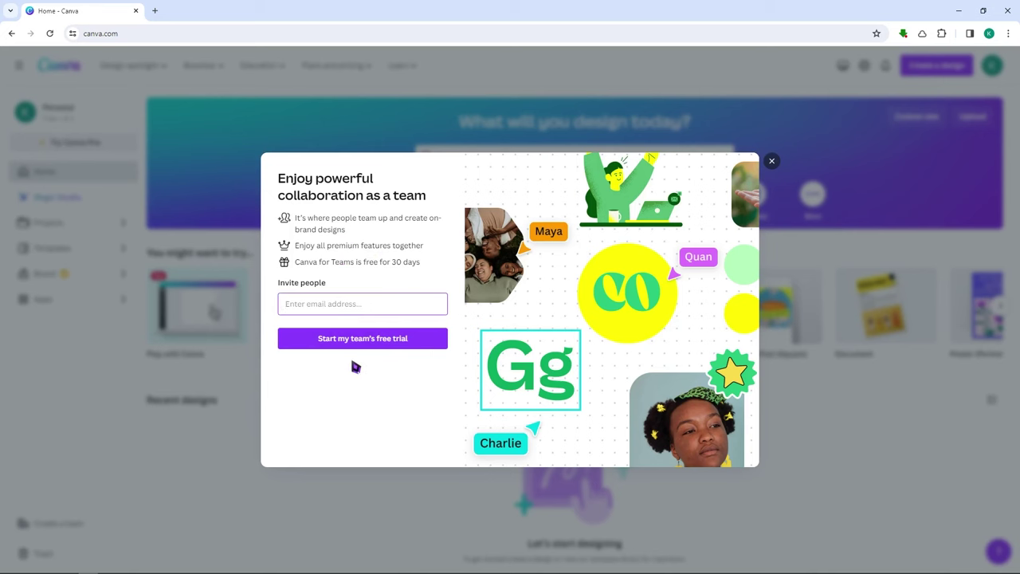
left_click(226, 408)
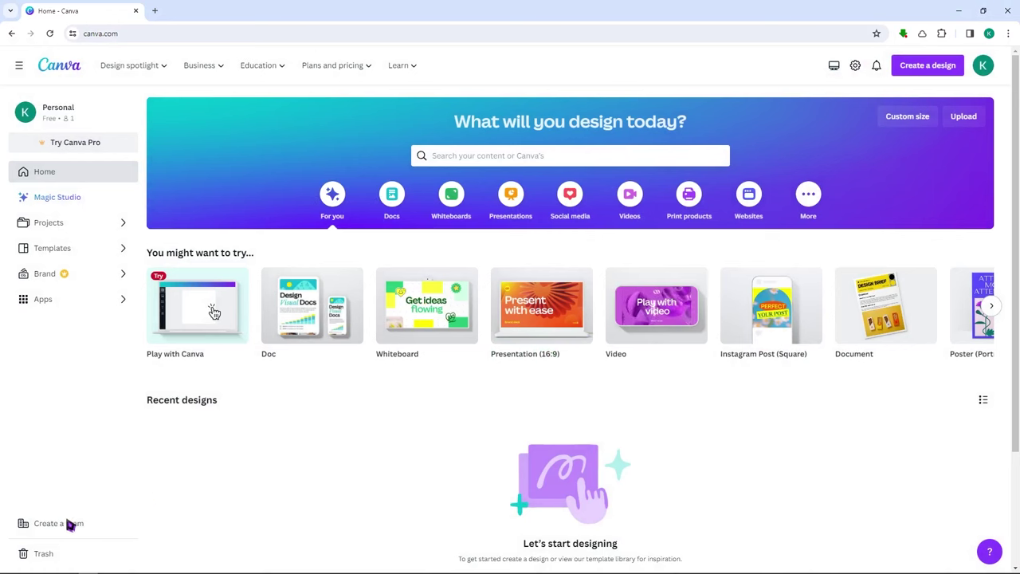
View the Trash page, return to the home page, and look over the design types and import options under Create a design.
left_click(53, 552)
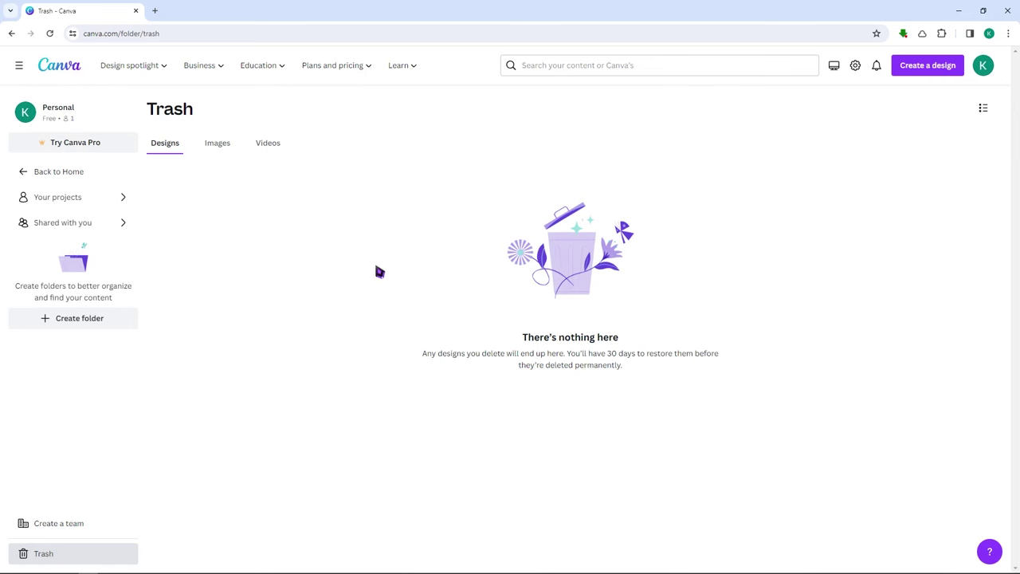
left_click(32, 181)
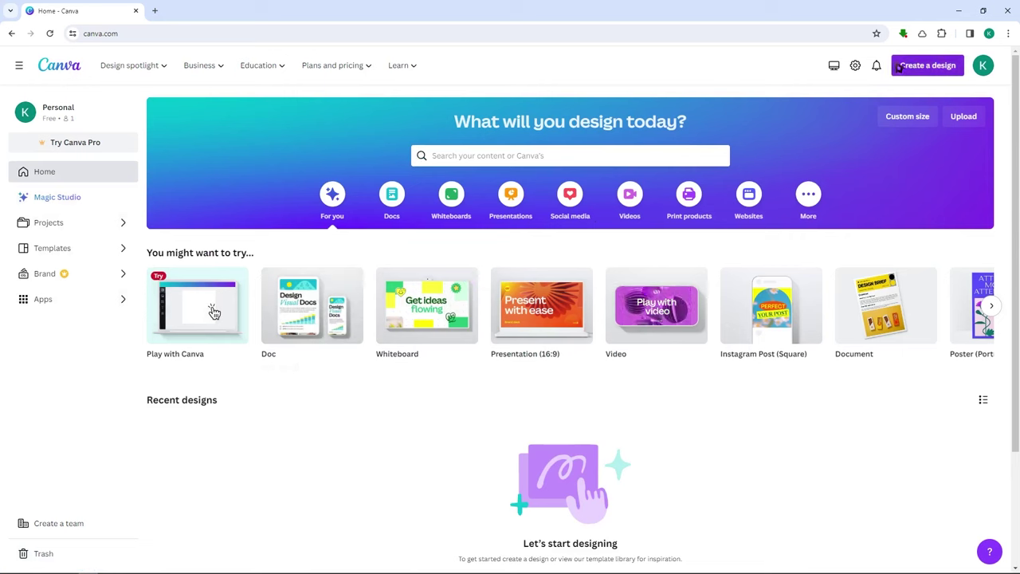
left_click(930, 70)
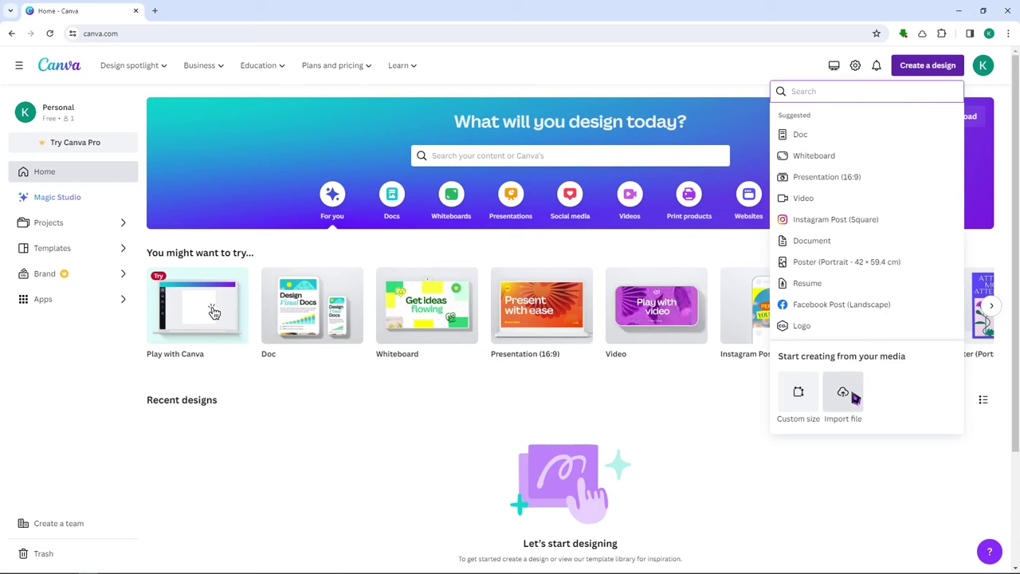
left_click(723, 415)
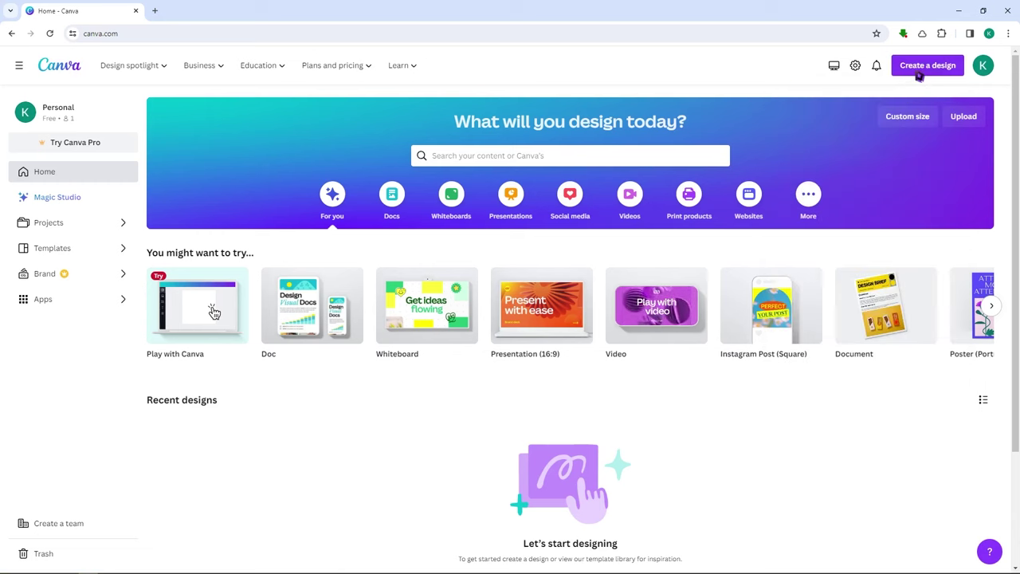
Review the account settings down to Theme, return to the home page, and check the Activity notifications.
left_click(855, 69)
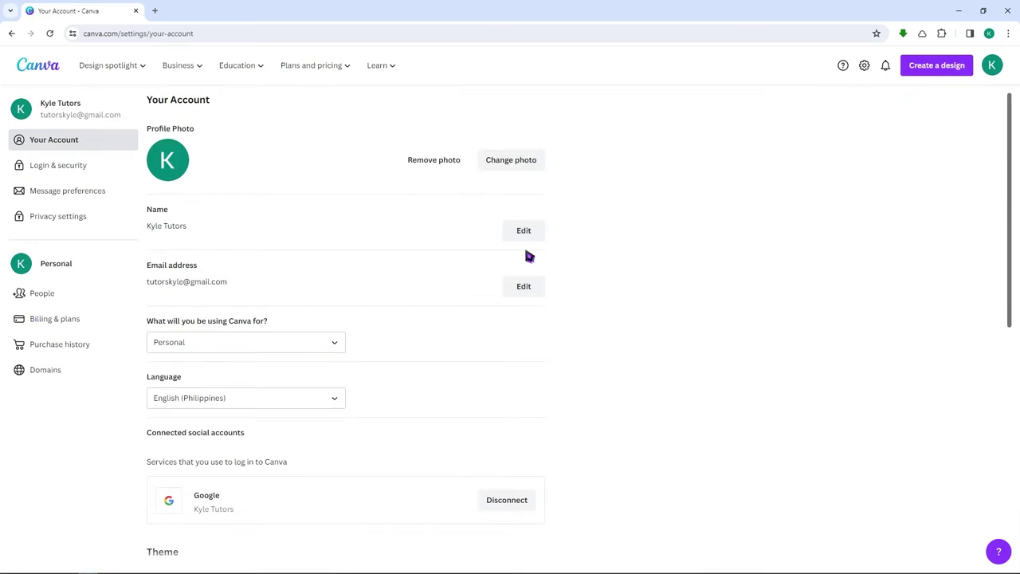
scroll(435, 317, "down", 2)
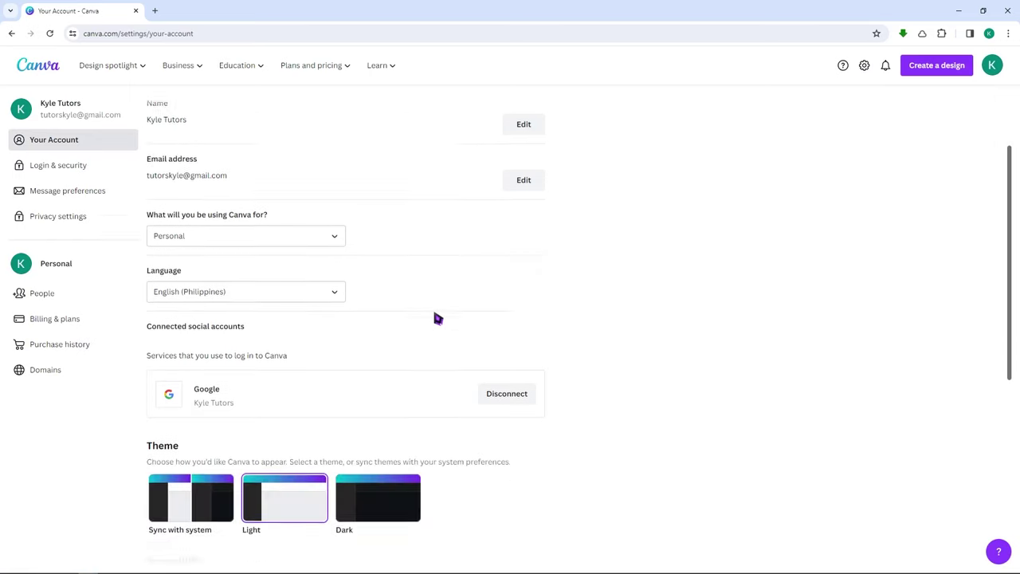
scroll(319, 279, "up", 2)
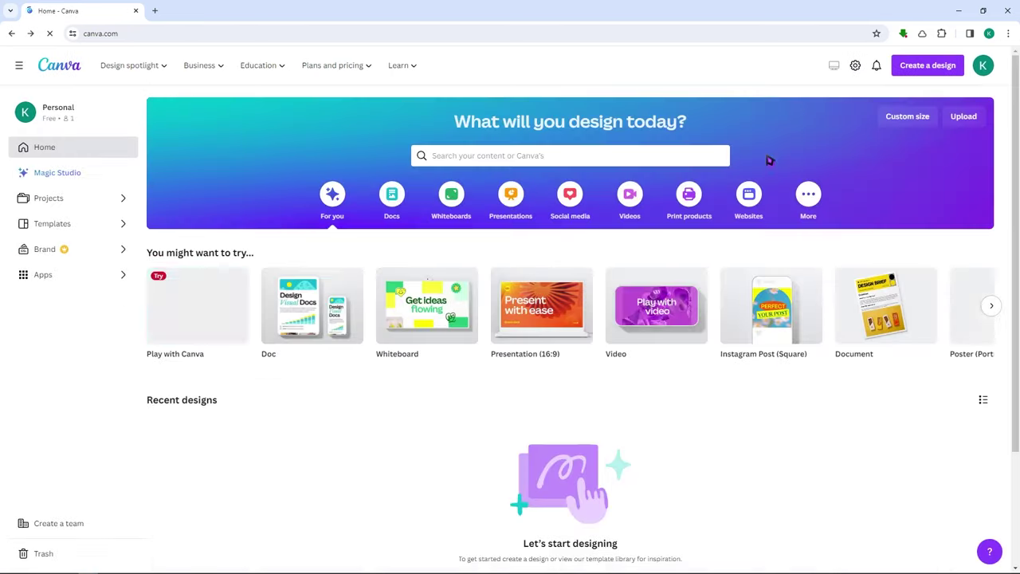
left_click(878, 67)
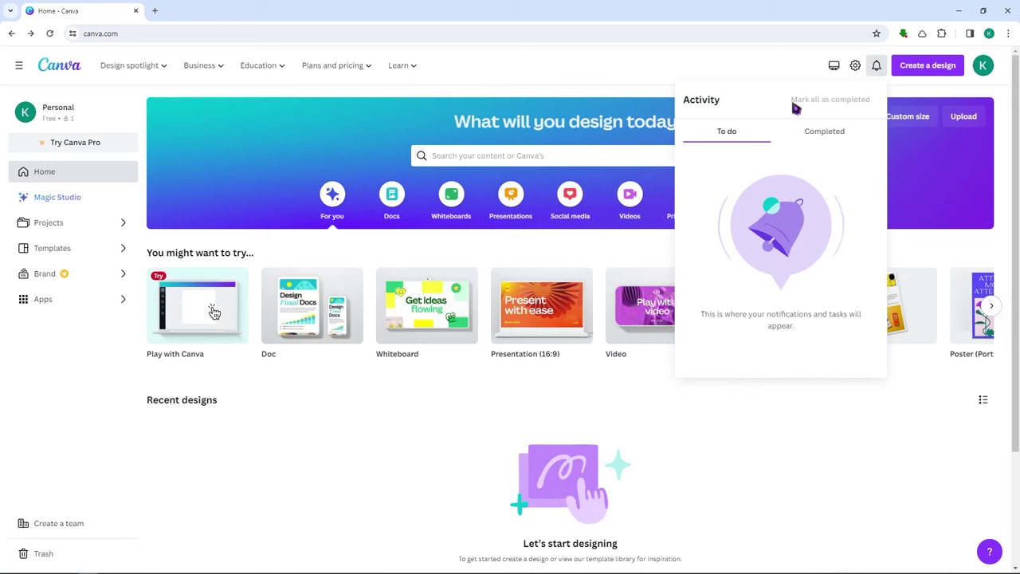
left_click(767, 70)
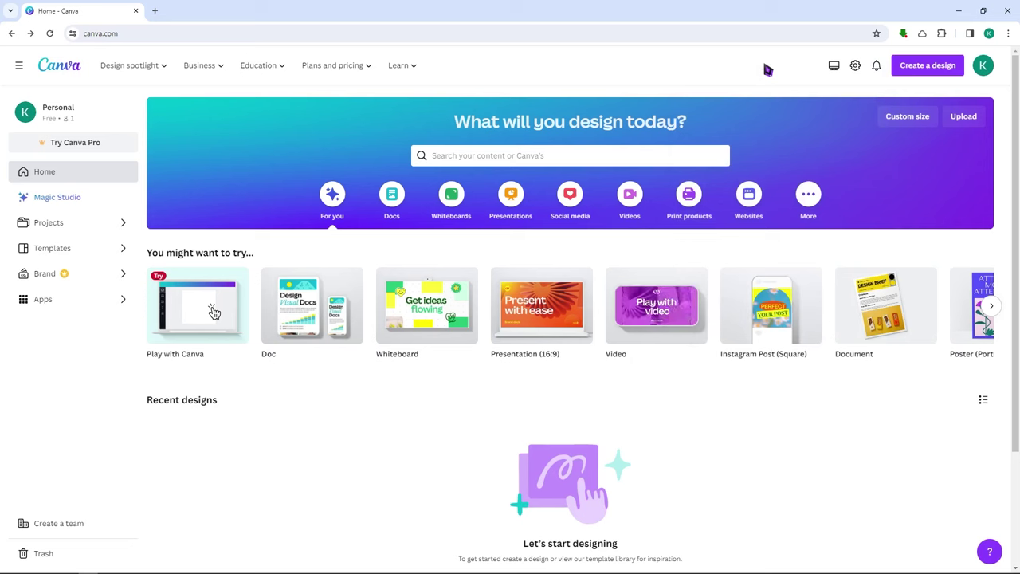
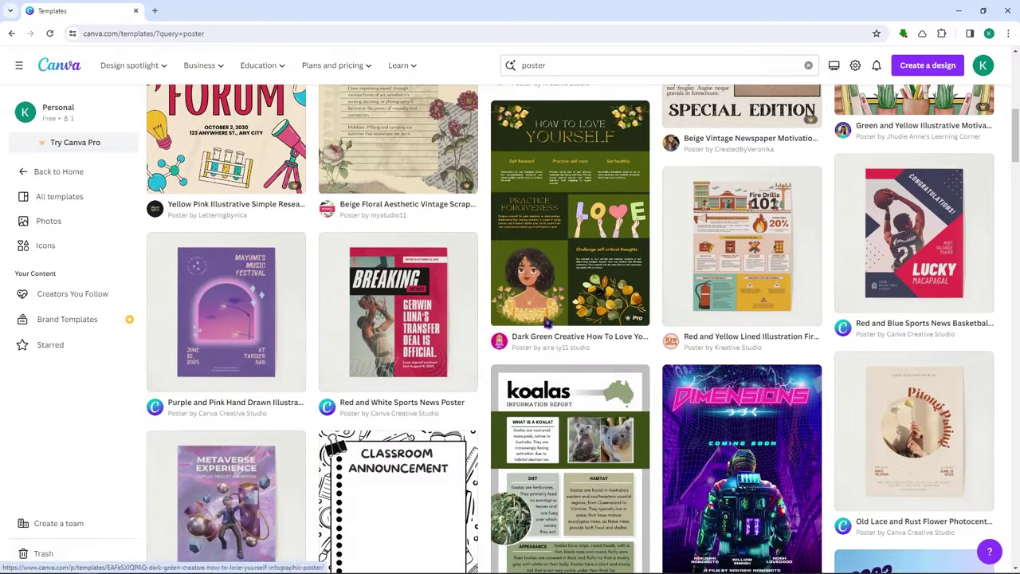
Browse the poster template results, preview the Blue and Pink Neon Maximalist Sci-fi Movie Poster, and close the preview.
scroll(548, 419, "down", 2)
scroll(548, 419, "down", 3)
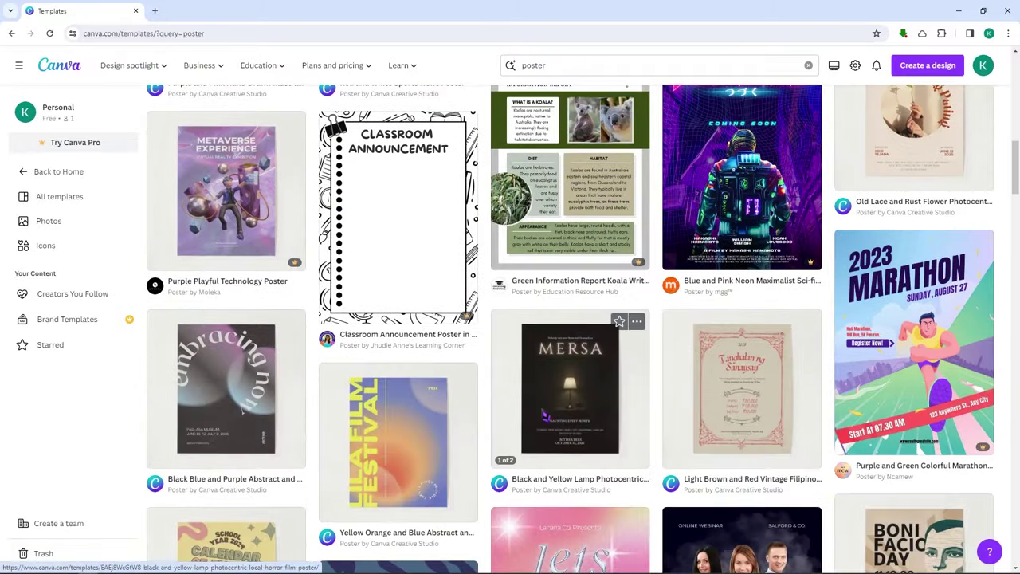
scroll(494, 404, "up", 5)
scroll(397, 404, "up", 2)
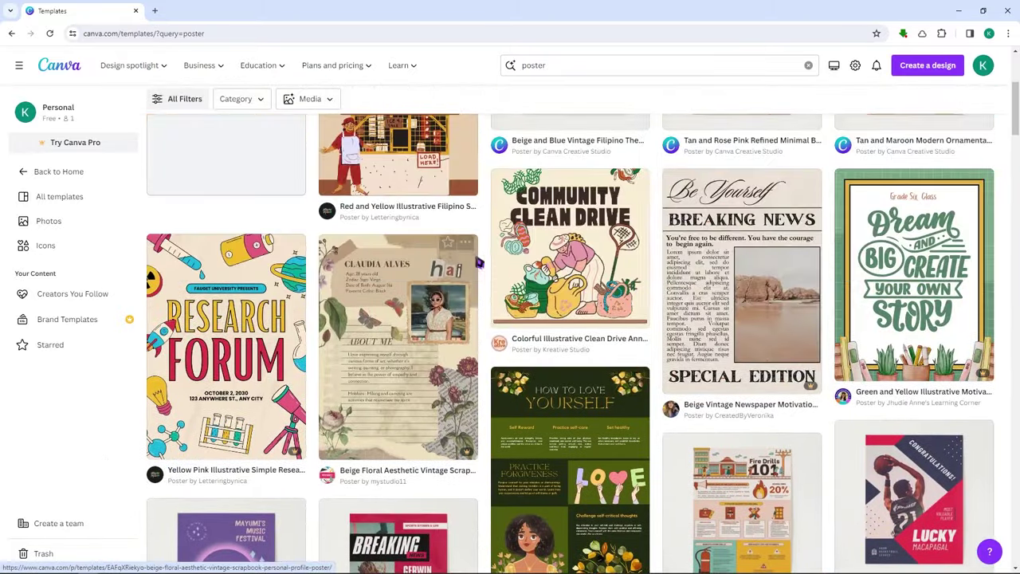
scroll(581, 421, "down", 7)
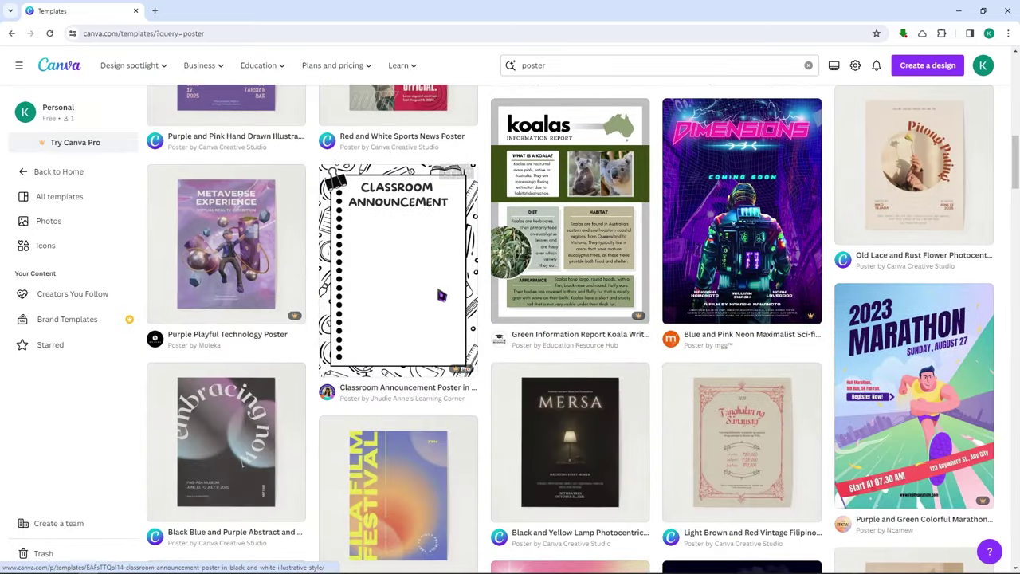
left_click(747, 215)
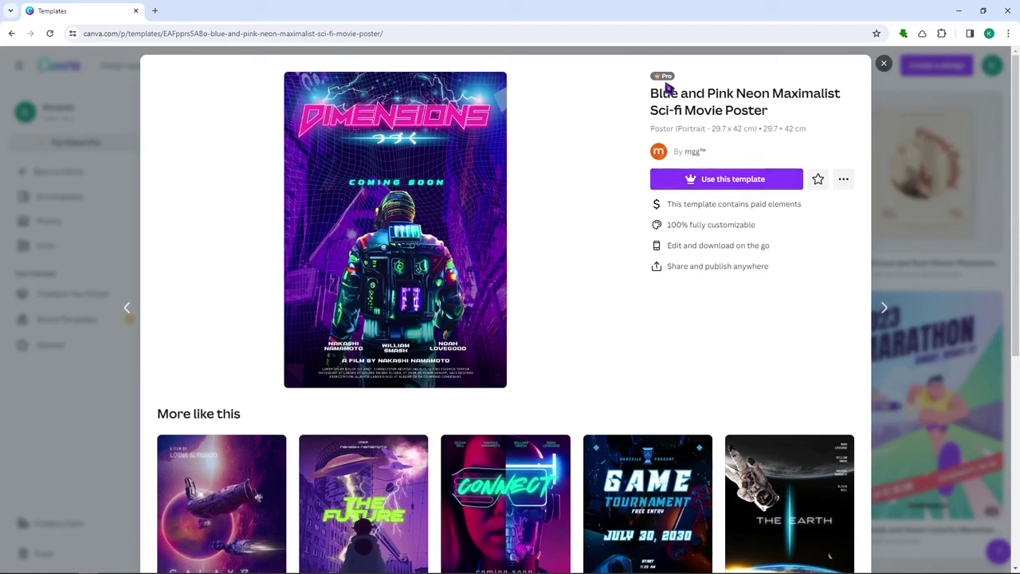
left_click(918, 191)
Find and open the Yellow Woman Photocentric Local Drama Film Poster template, and view its print size choices, keeping A3.
scroll(478, 363, "up", 3)
scroll(478, 363, "up", 3)
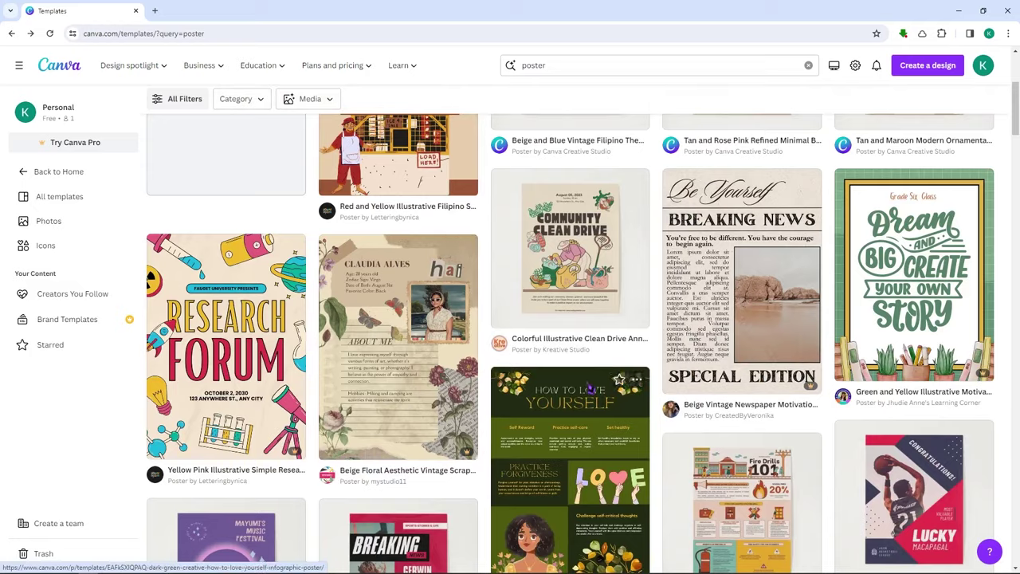
scroll(598, 391, "up", 3)
scroll(598, 390, "down", 10)
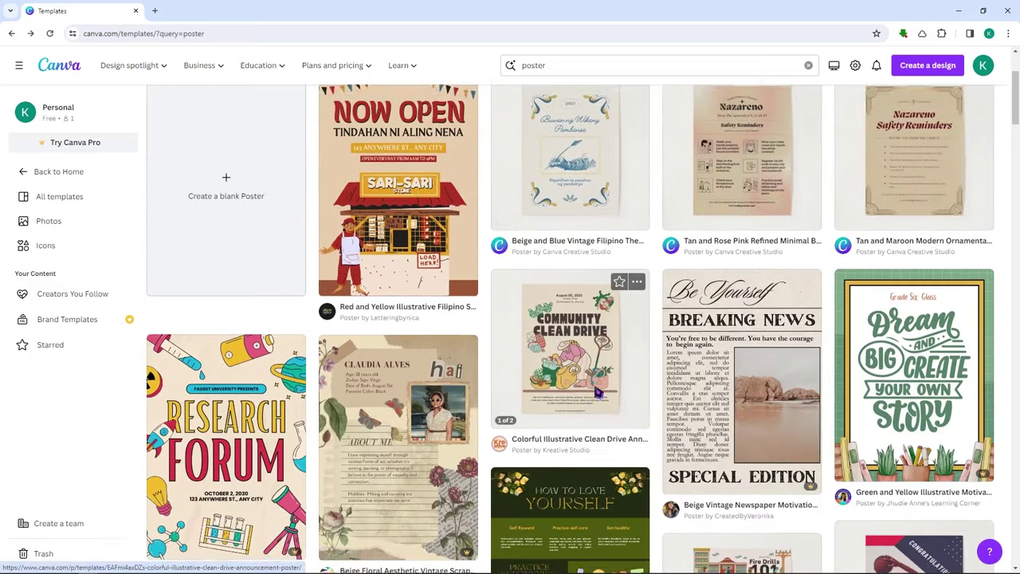
scroll(598, 393, "down", 5)
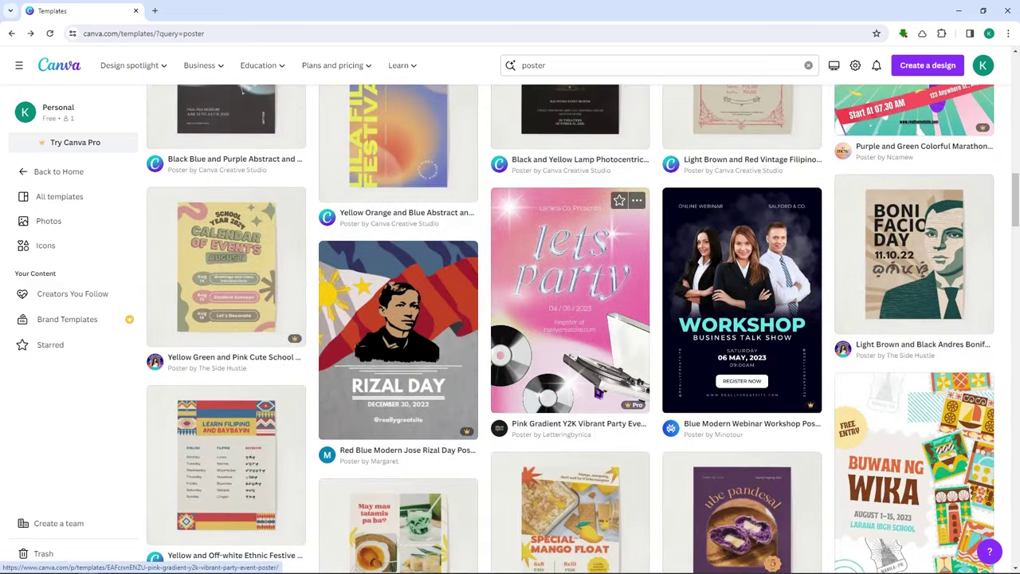
scroll(563, 383, "down", 4)
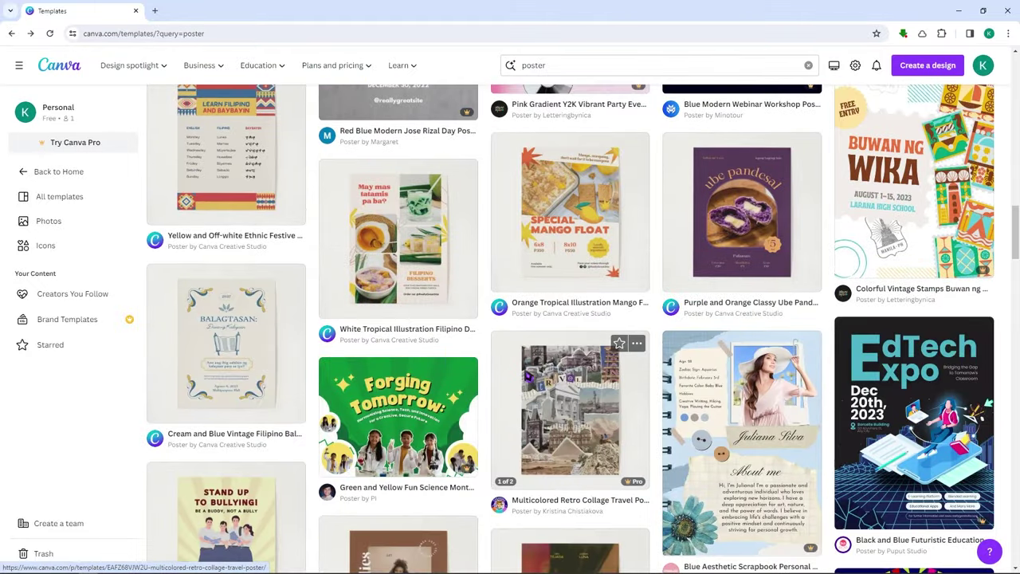
scroll(527, 377, "down", 3)
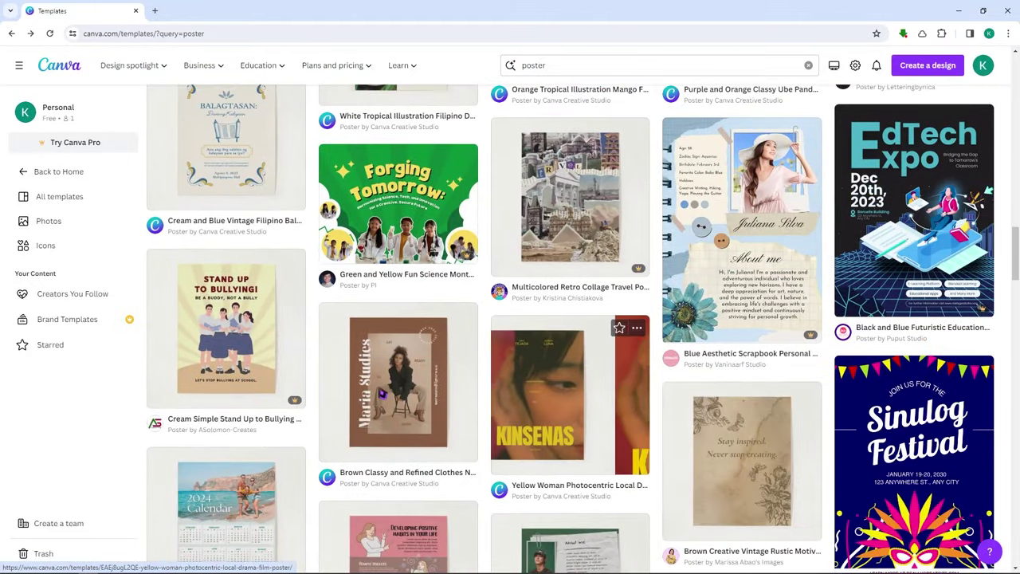
left_click(590, 404)
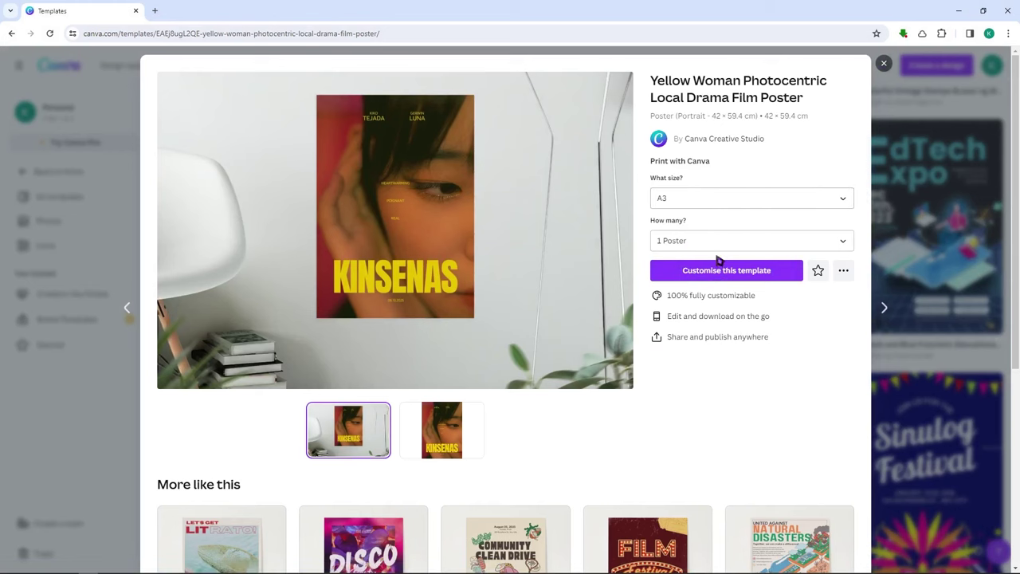
left_click(689, 201)
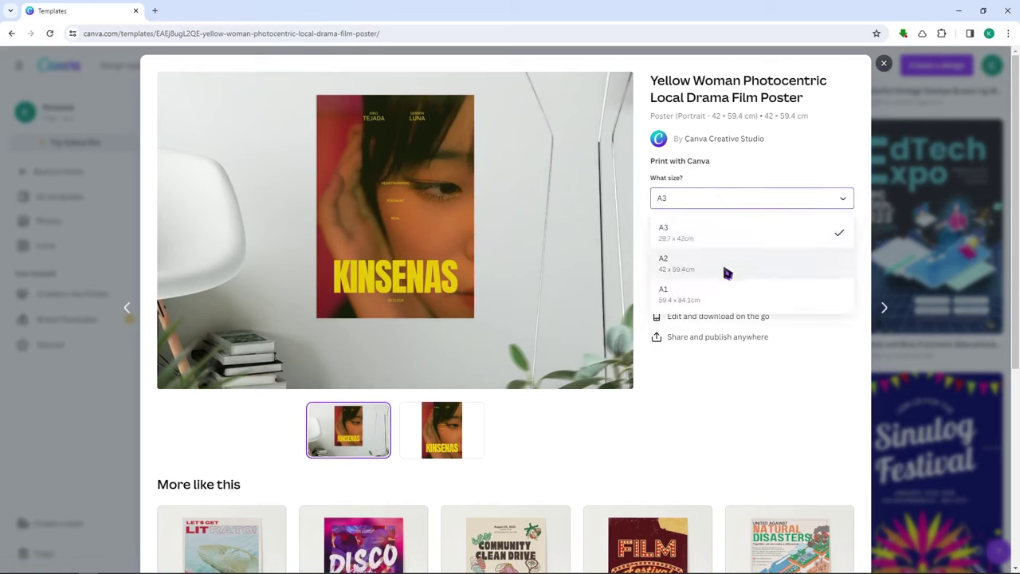
left_click(709, 199)
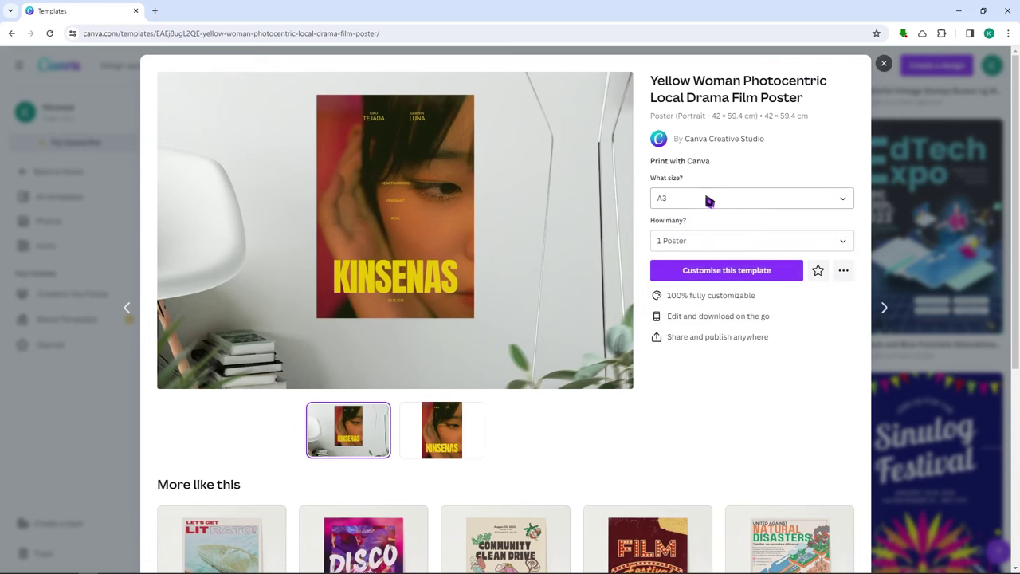
View the poster quantity choices, close the template preview, and return to the home page.
left_click(711, 242)
left_click(740, 260)
left_click(71, 157)
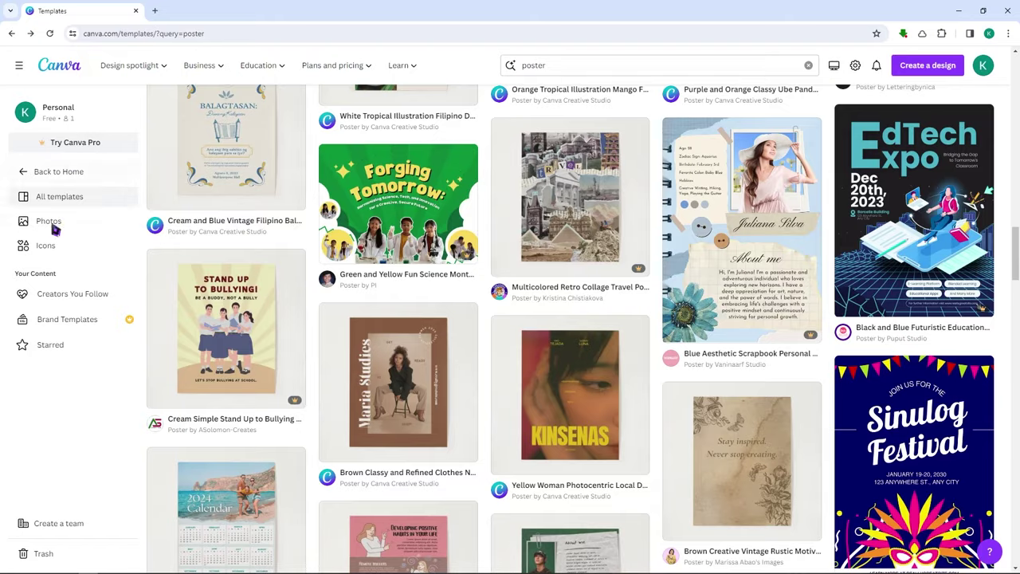
left_click(30, 169)
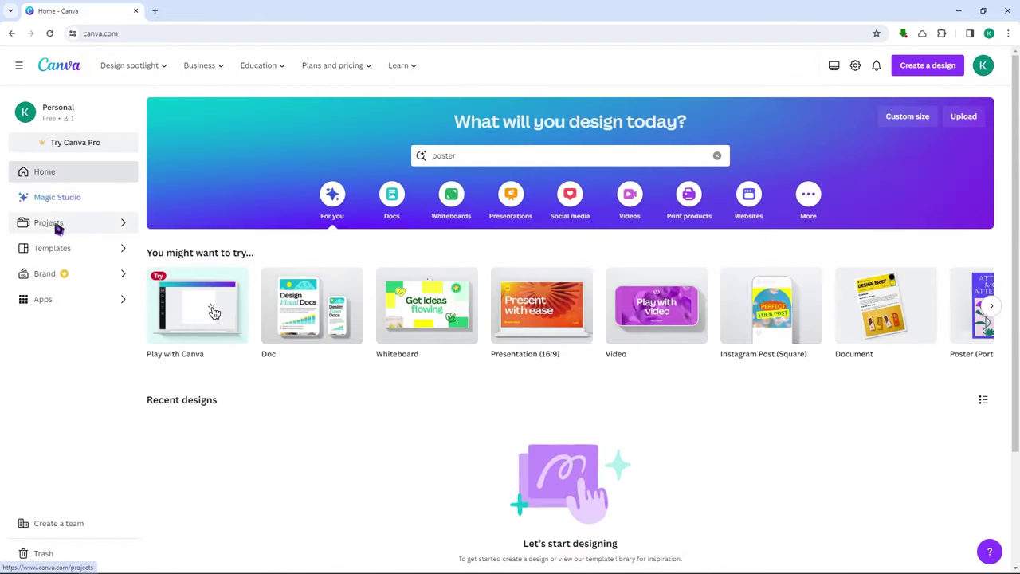
Search for poster templates from the home page and open the Yellow Woman Photocentric Local Drama Film Poster.
left_click(467, 159)
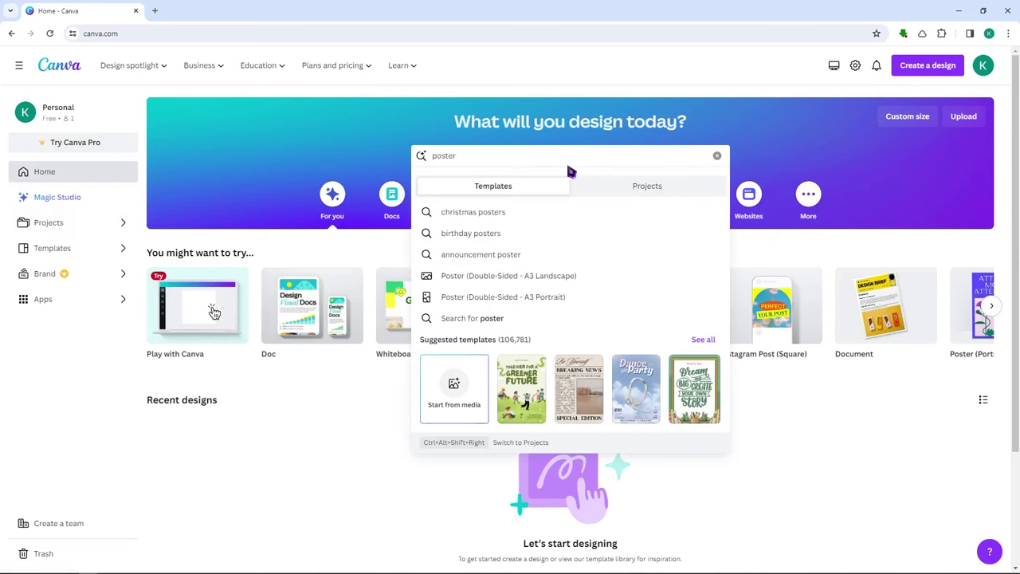
key("Return")
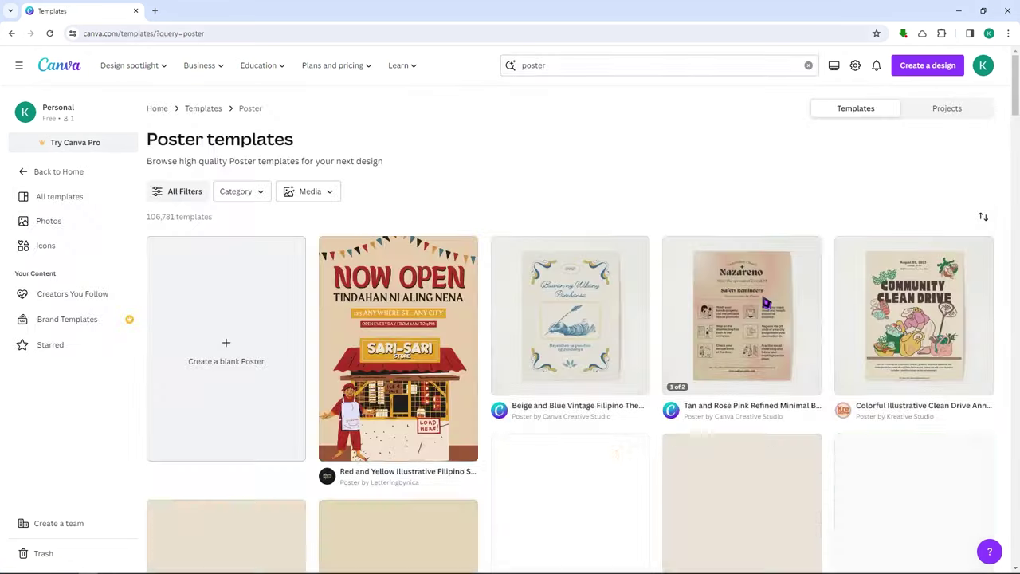
scroll(605, 301, "down", 15)
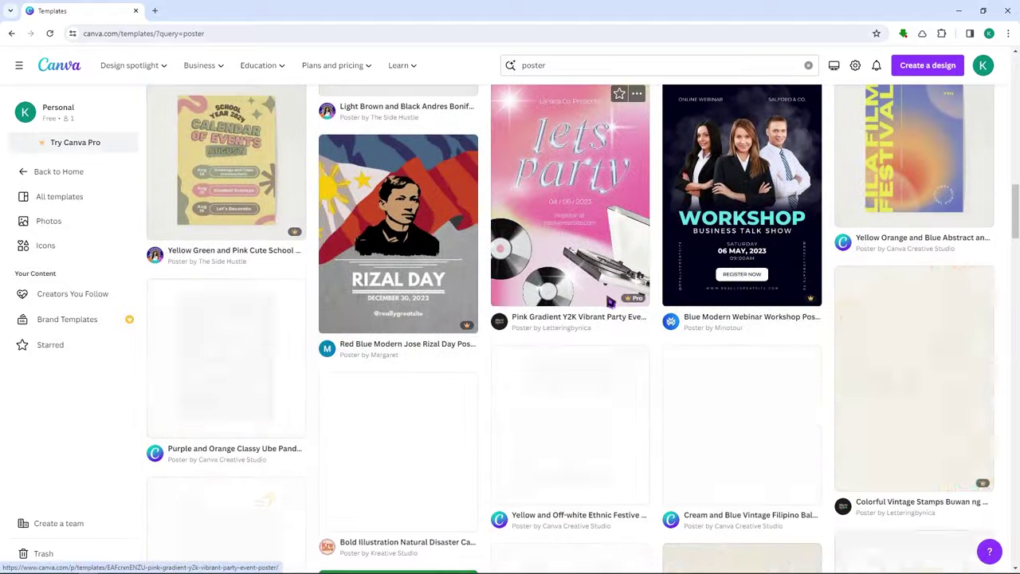
scroll(629, 293, "down", 12)
left_click(466, 203)
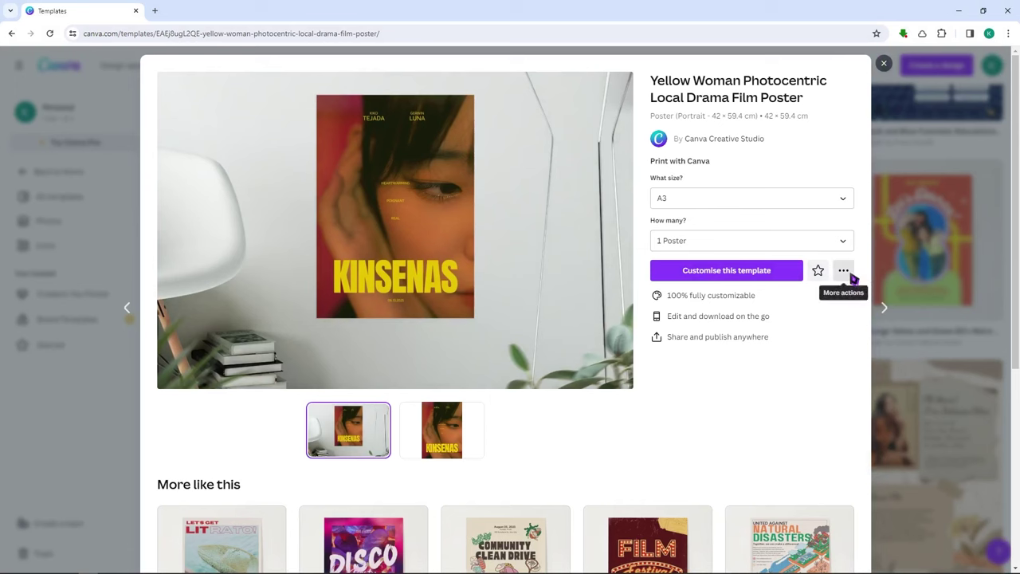
Look over the template's additional actions and the similar designs under More like this.
left_click(845, 271)
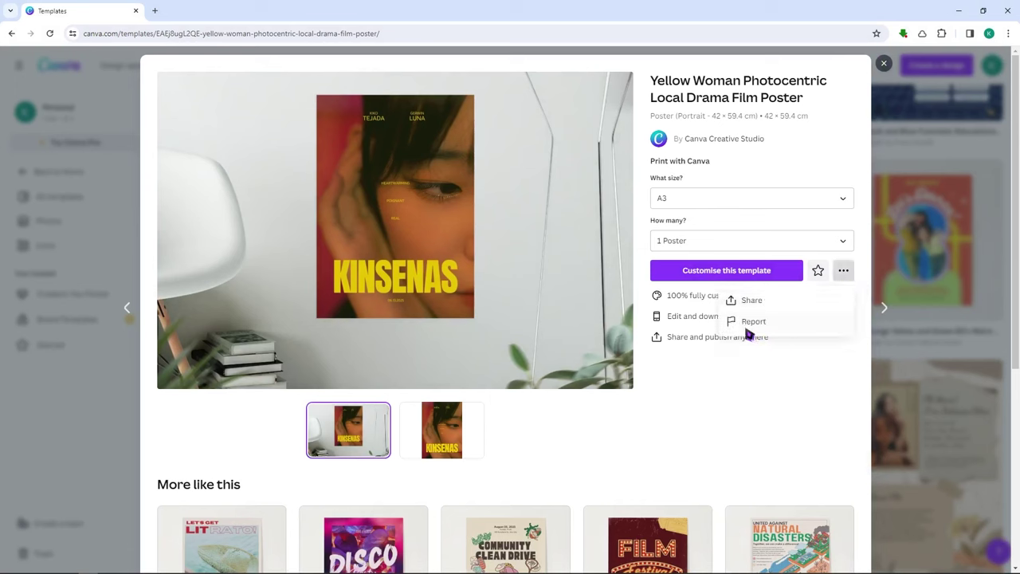
left_click(800, 387)
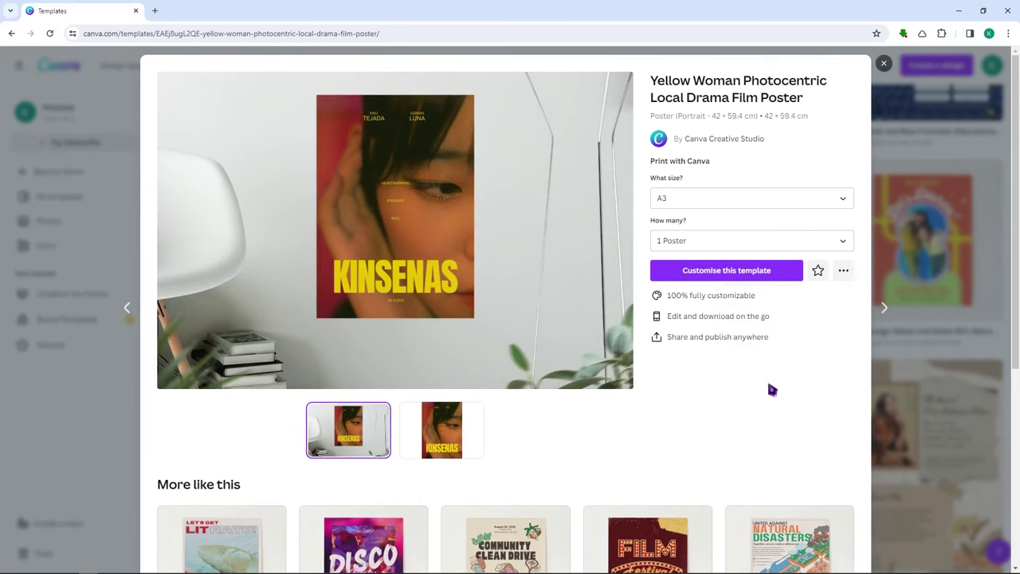
scroll(710, 407, "down", 3)
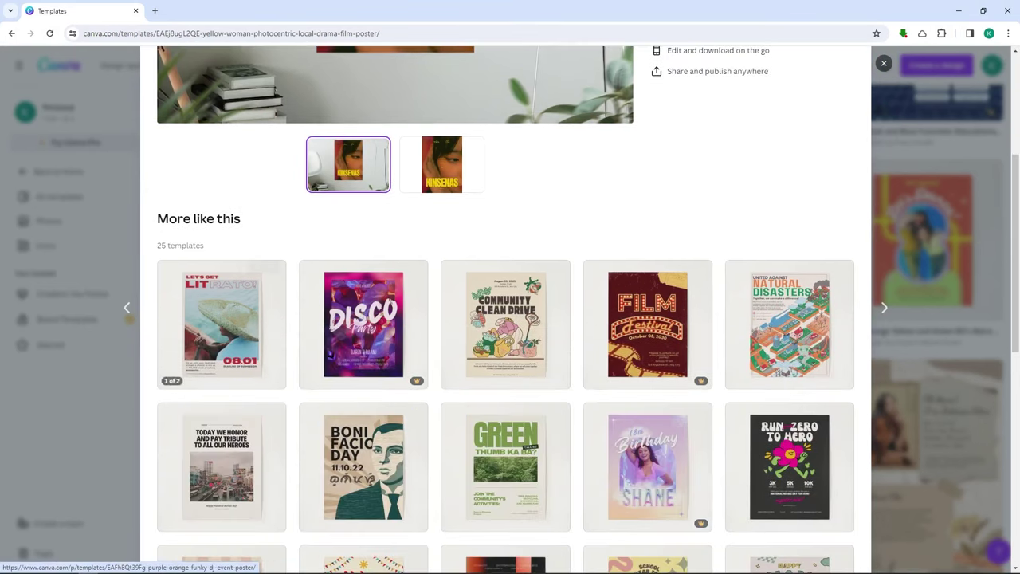
scroll(294, 319, "up", 3)
scroll(392, 370, "down", 10)
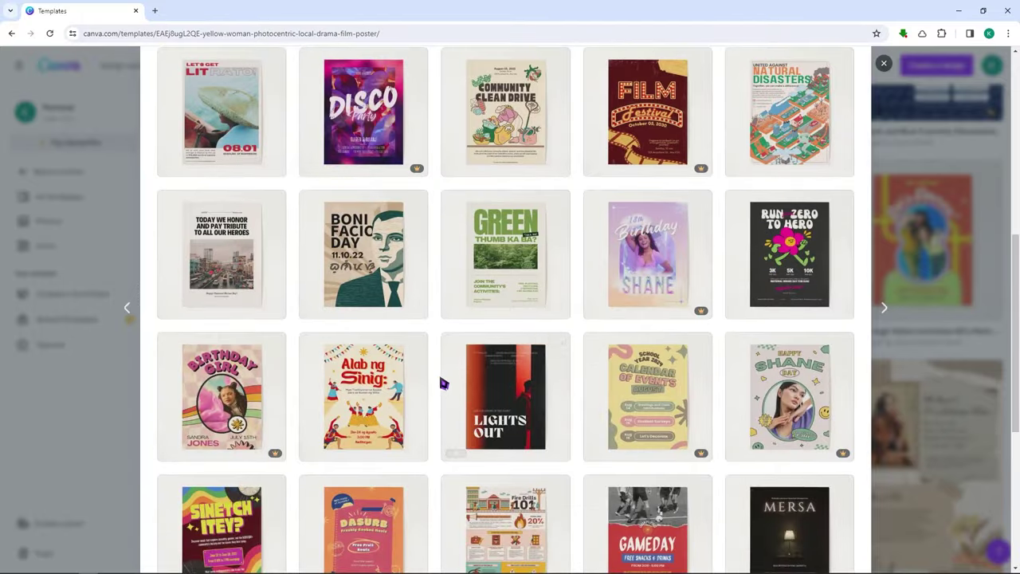
scroll(433, 383, "up", 10)
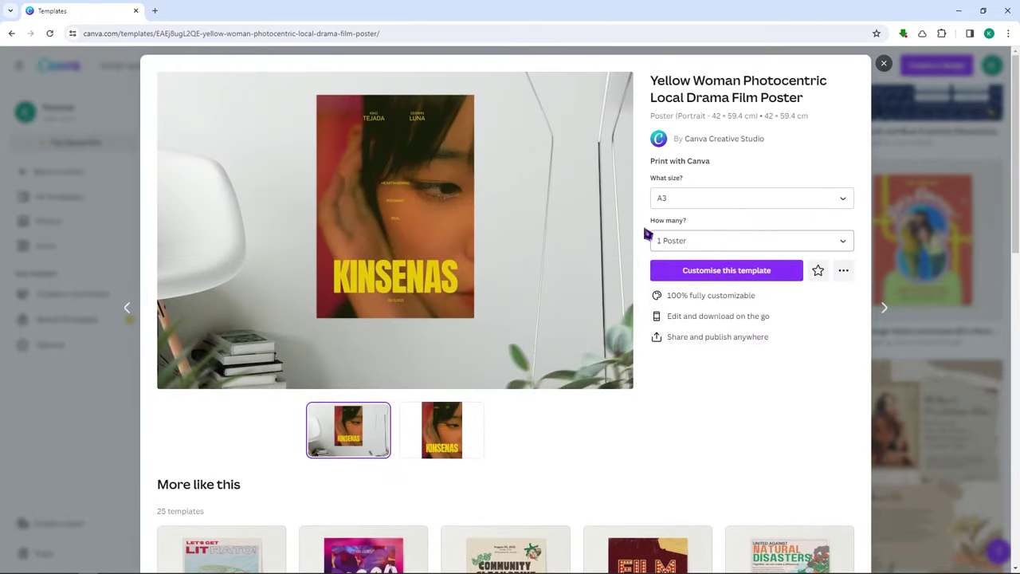
Open the Yellow Woman Photocentric Local Drama Film Poster for customising in the editor, and compare it with its preview page.
left_click(732, 271)
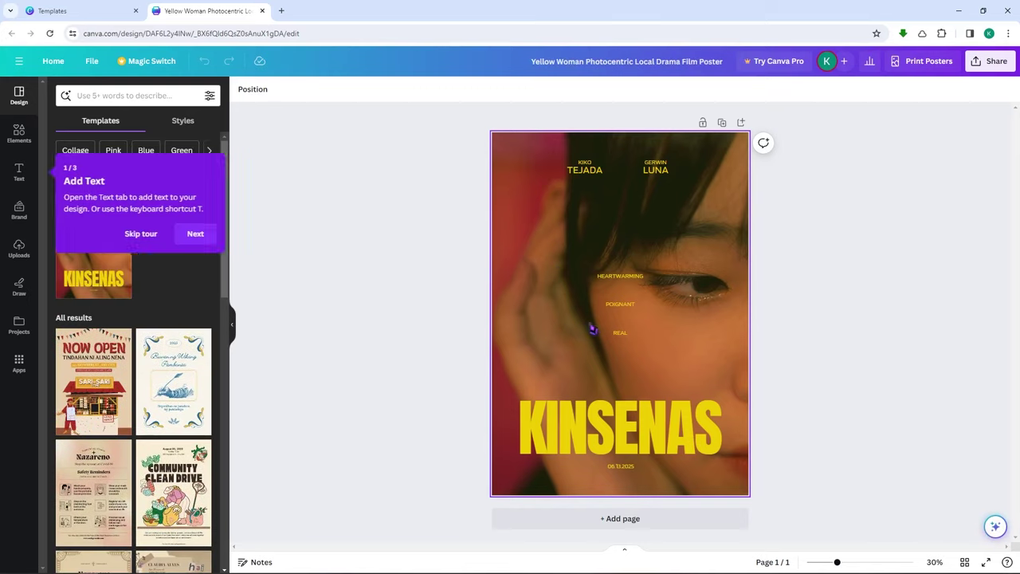
left_click(104, 11)
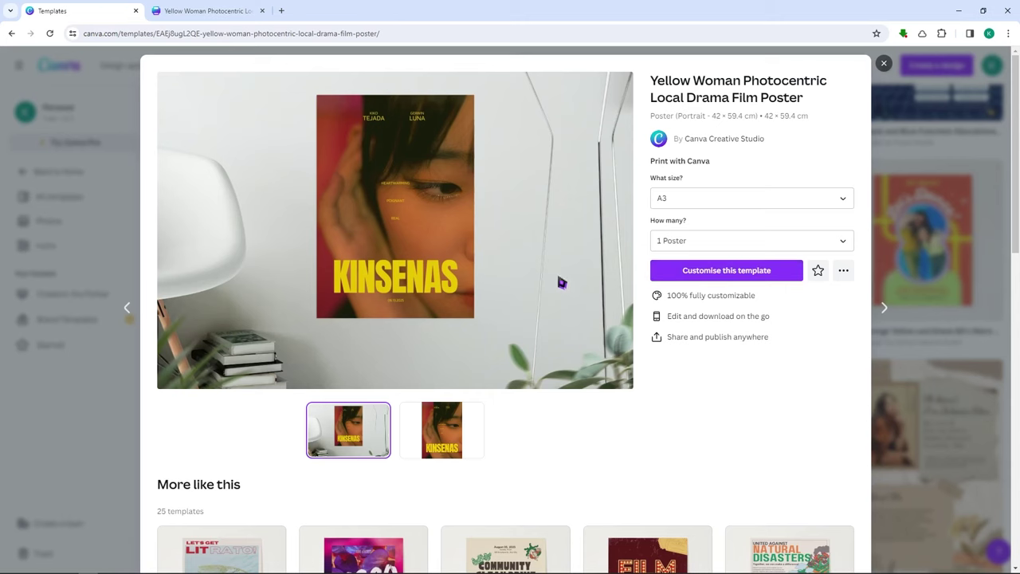
left_click(222, 11)
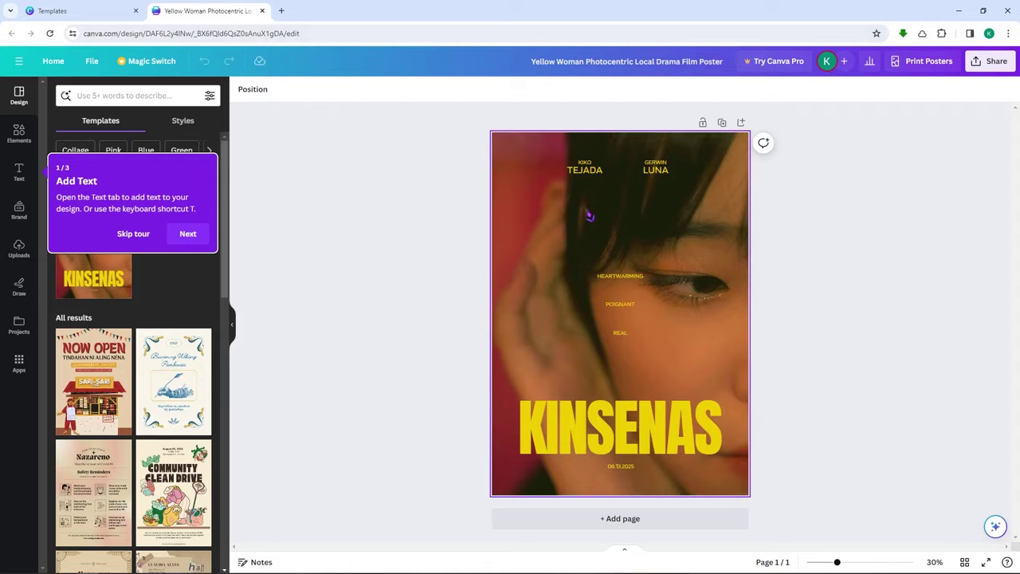
Close the poster preview on the templates page and create a blank Presentation (16:9) design.
left_click(80, 11)
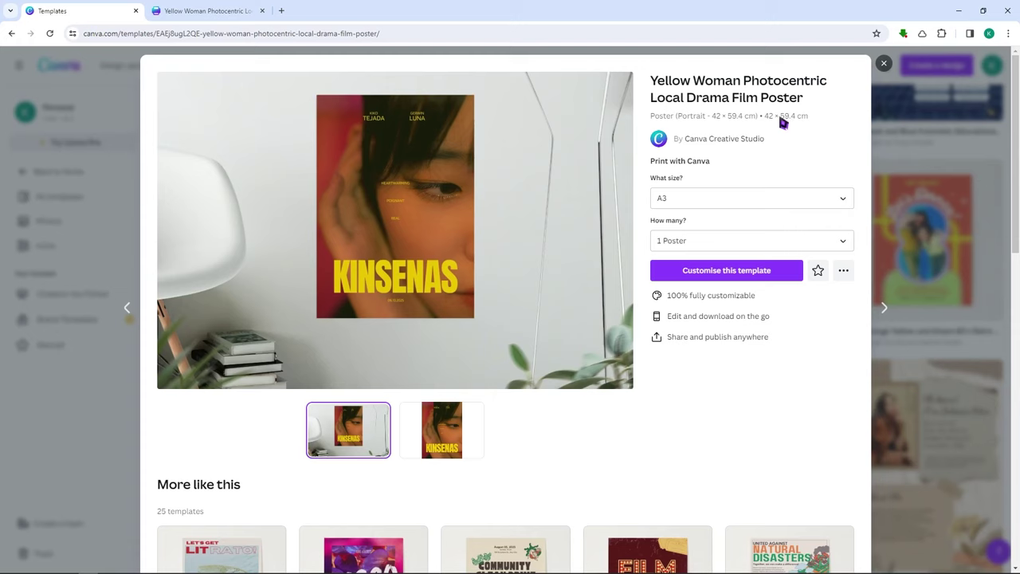
left_click(884, 63)
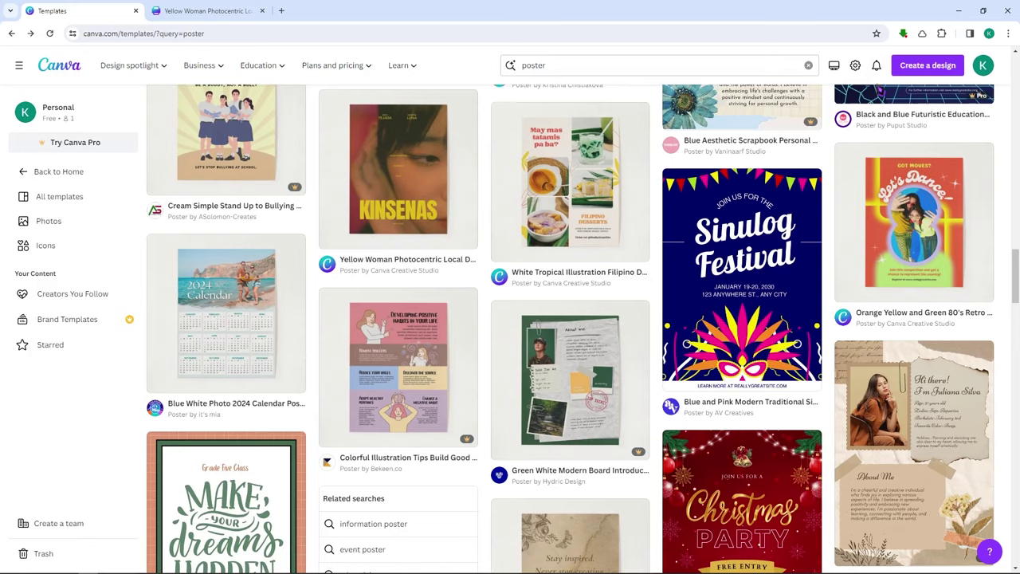
left_click(926, 67)
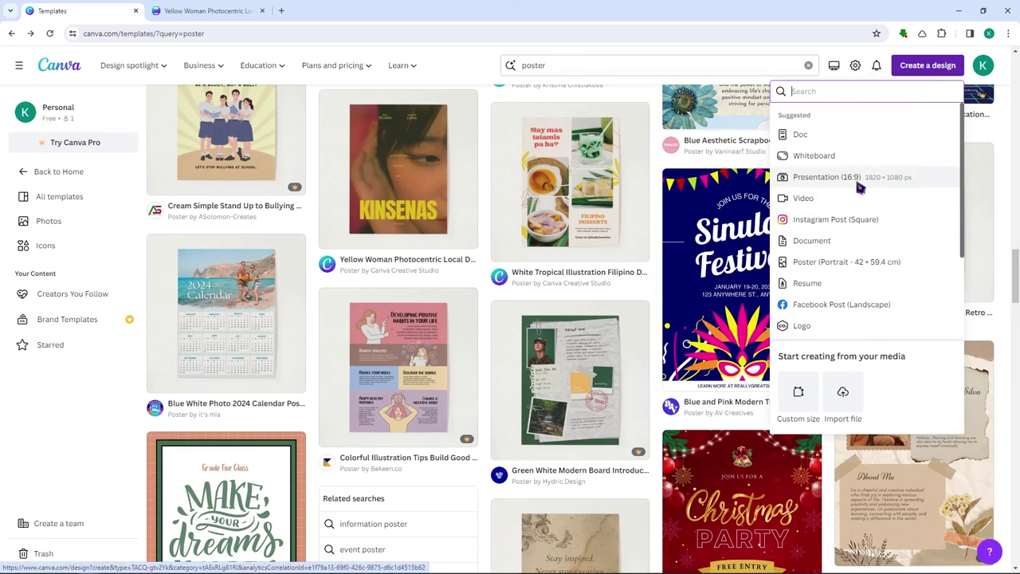
left_click(815, 184)
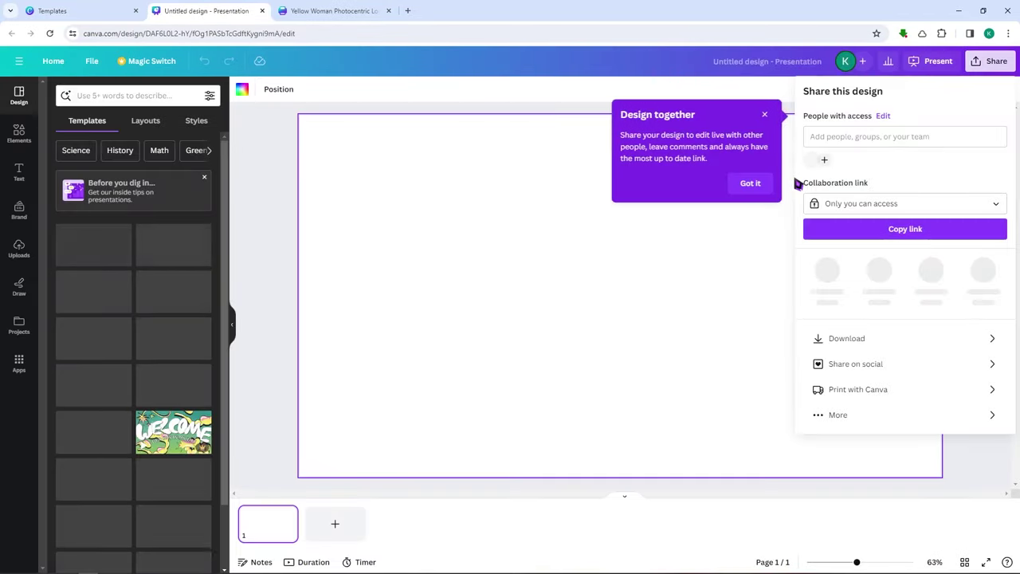
Switch to the film poster design, skip the editor tour, and browse the suggested poster templates.
left_click(339, 9)
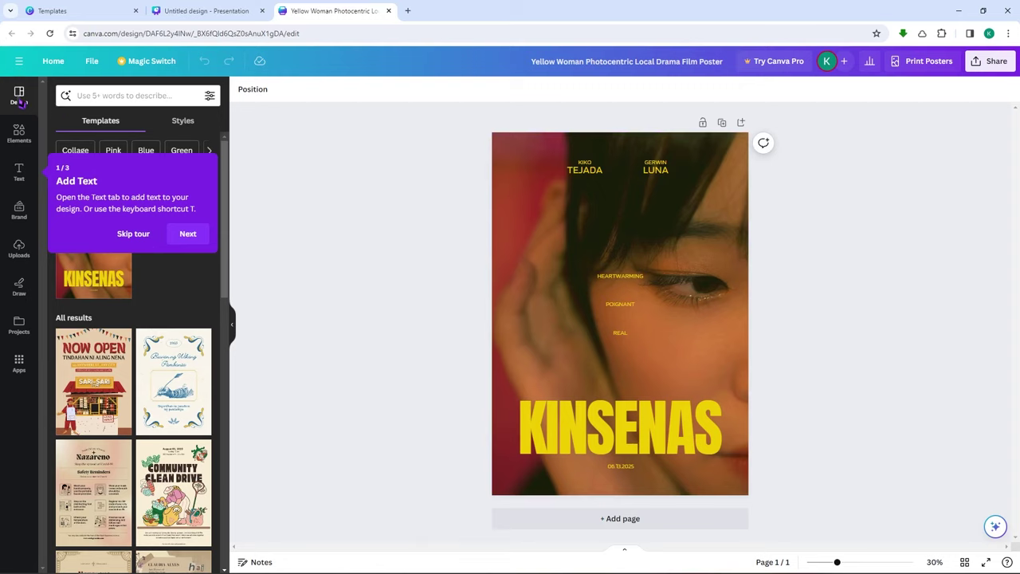
left_click(145, 241)
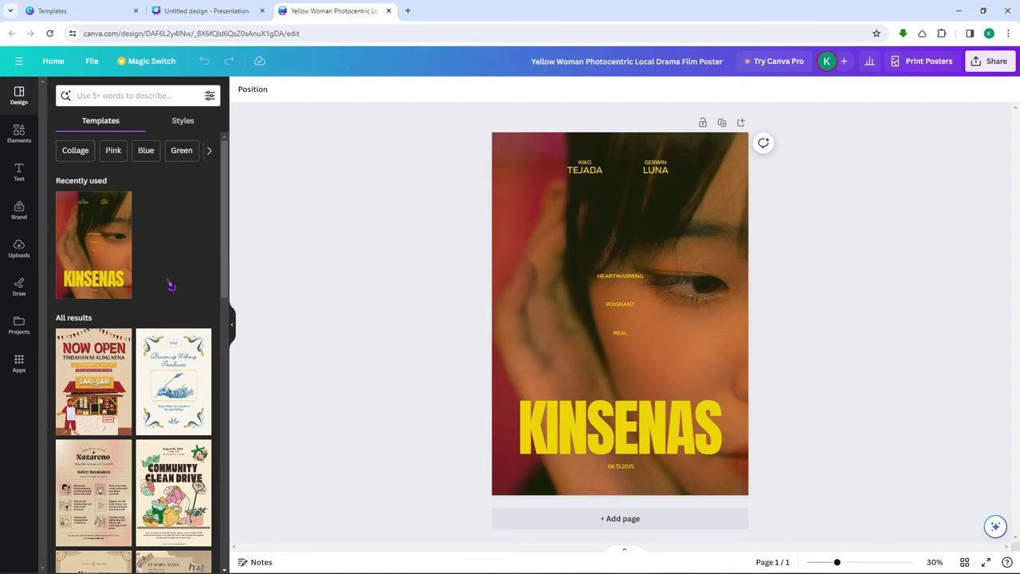
scroll(170, 200, "down", 8)
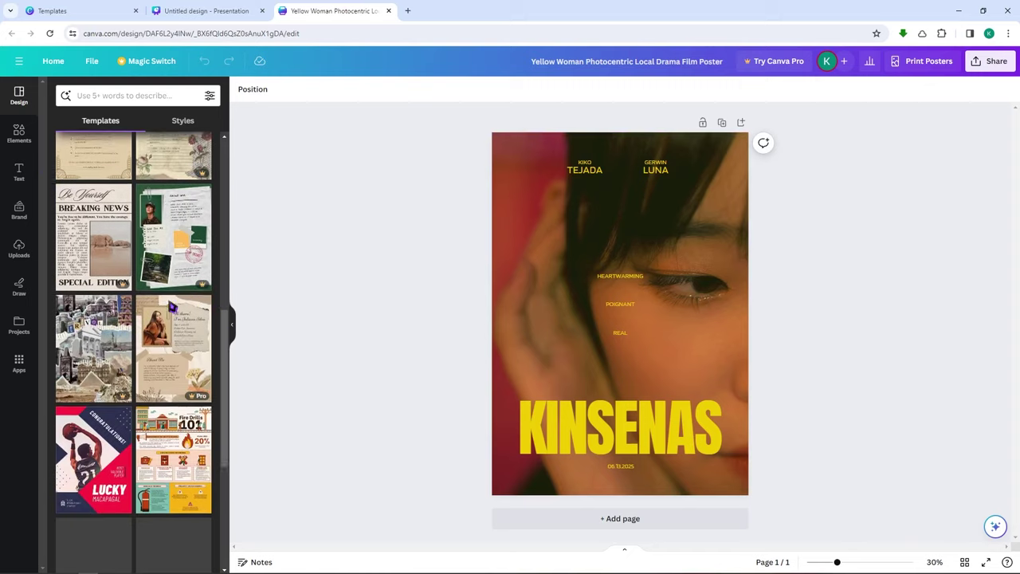
scroll(159, 327, "down", 3)
scroll(168, 293, "down", 4)
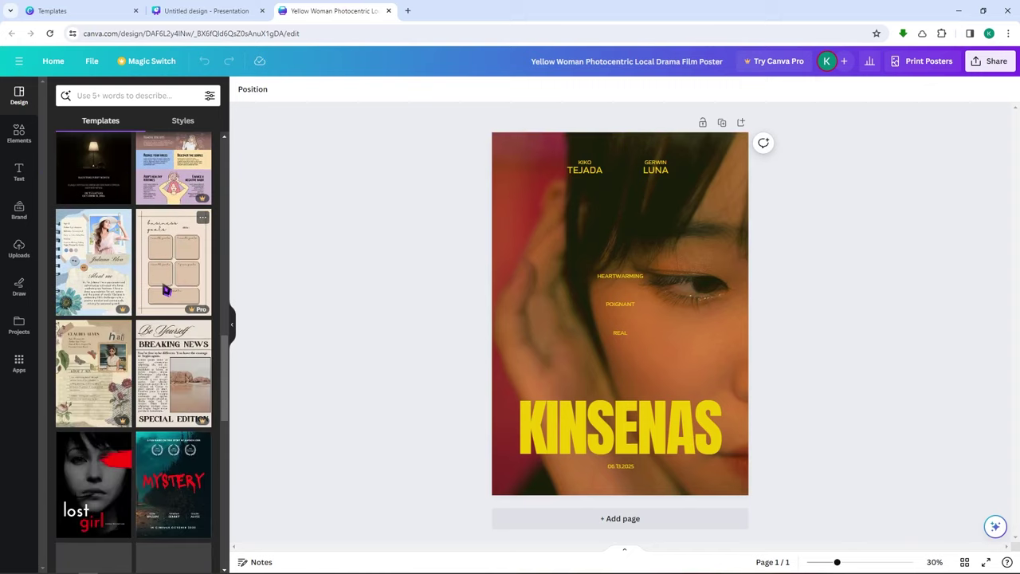
scroll(166, 290, "down", 3)
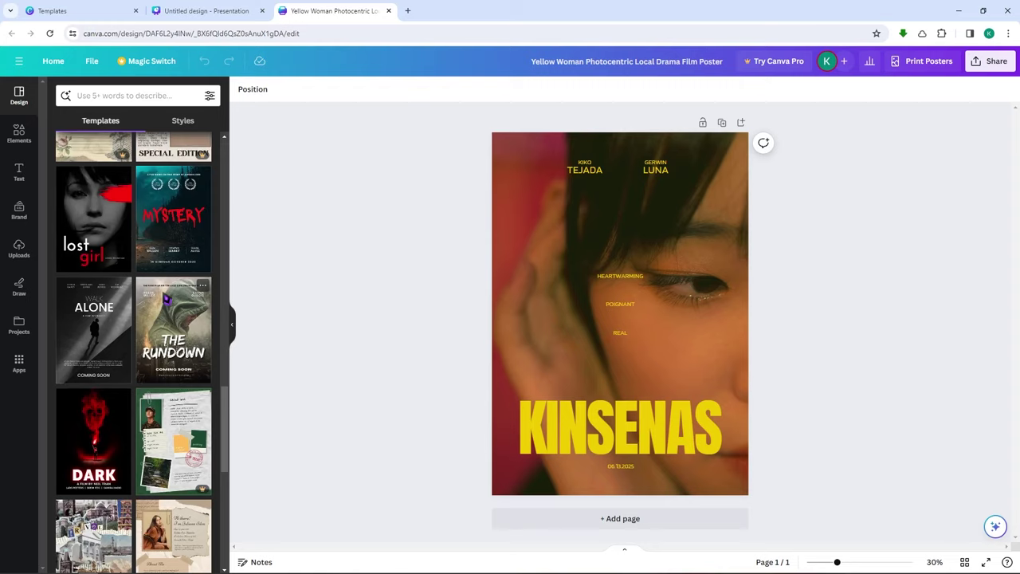
scroll(166, 299, "down", 3)
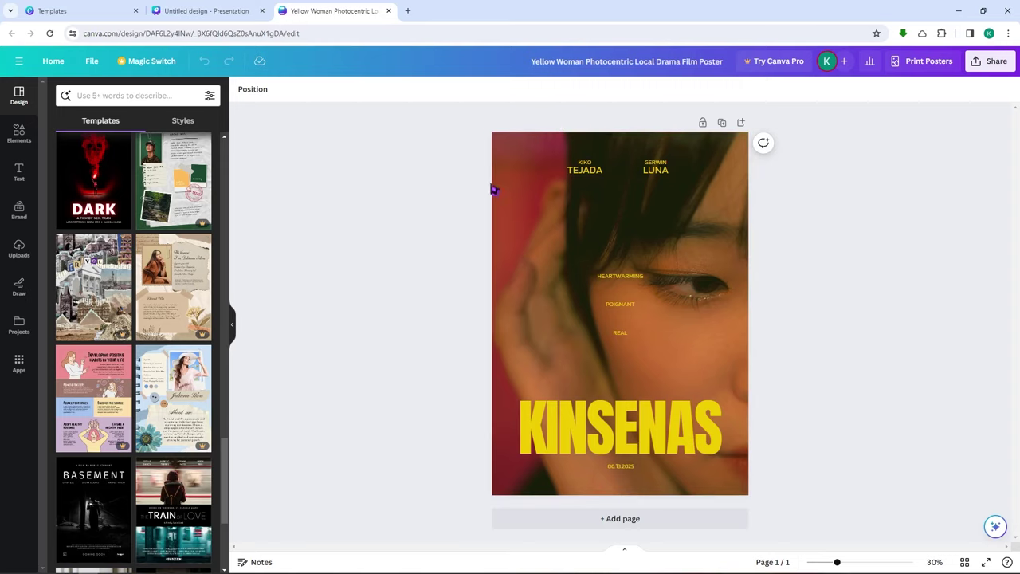
Switch to the untitled presentation, dismiss its sharing options, and look over the available templates, layouts, and styles.
left_click(249, 13)
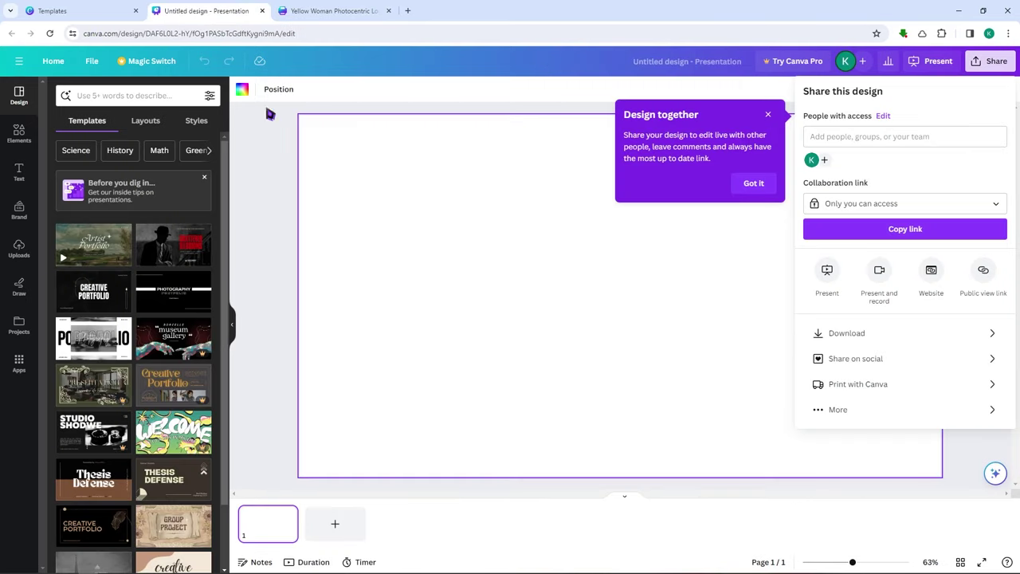
left_click(510, 194)
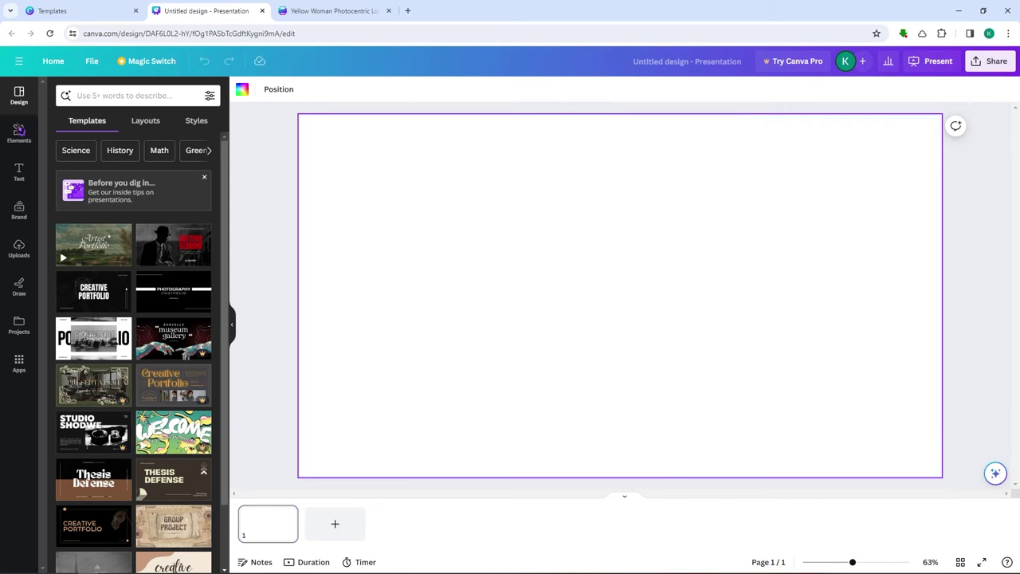
scroll(152, 310, "down", 2)
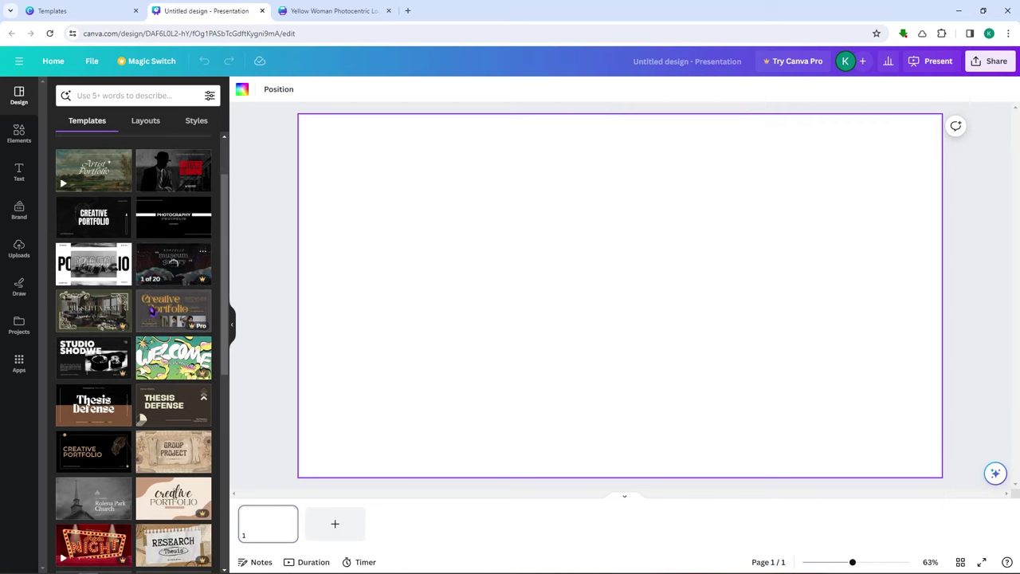
scroll(160, 287, "down", 10)
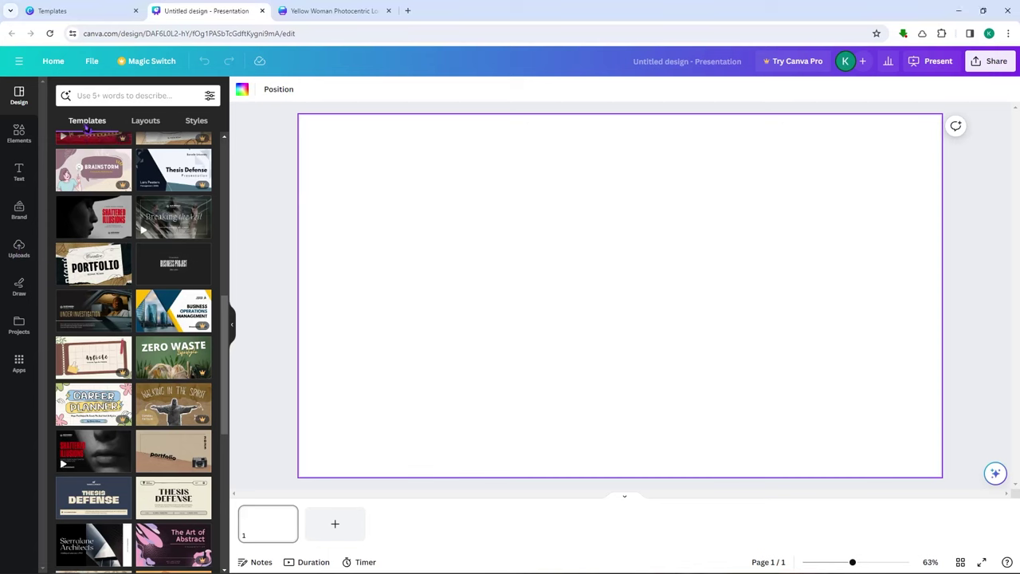
left_click(149, 122)
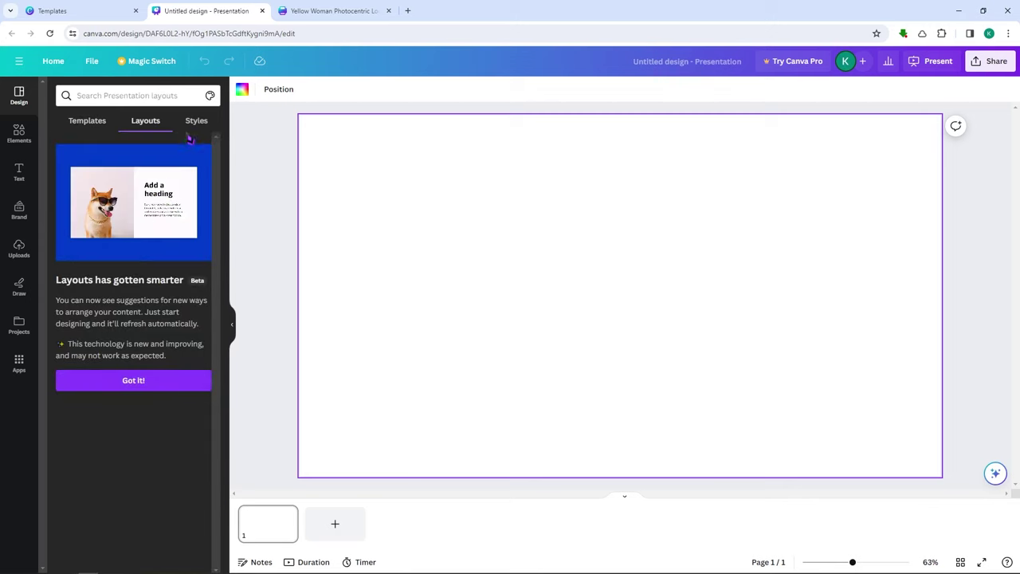
left_click(195, 123)
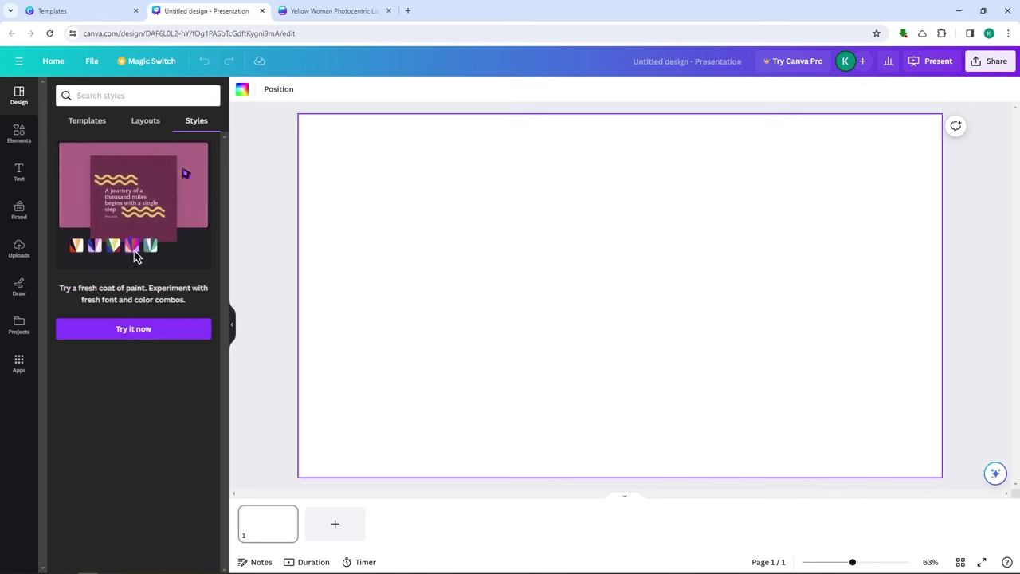
Find the TV Series Bible Presentation template and apply its Under Investigation cover to the blank presentation page.
left_click(87, 120)
scroll(169, 315, "up", 2)
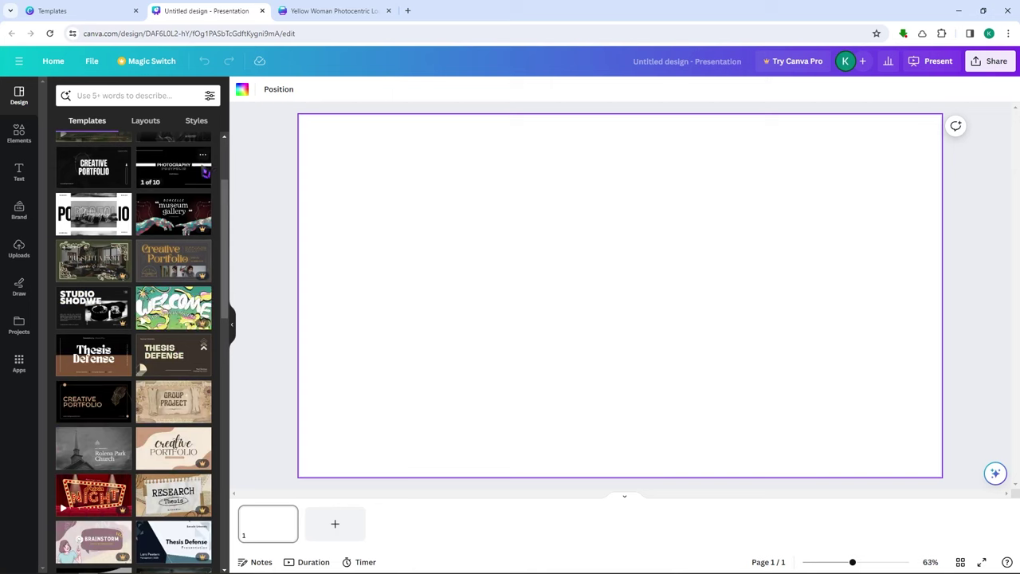
scroll(182, 413, "down", 3)
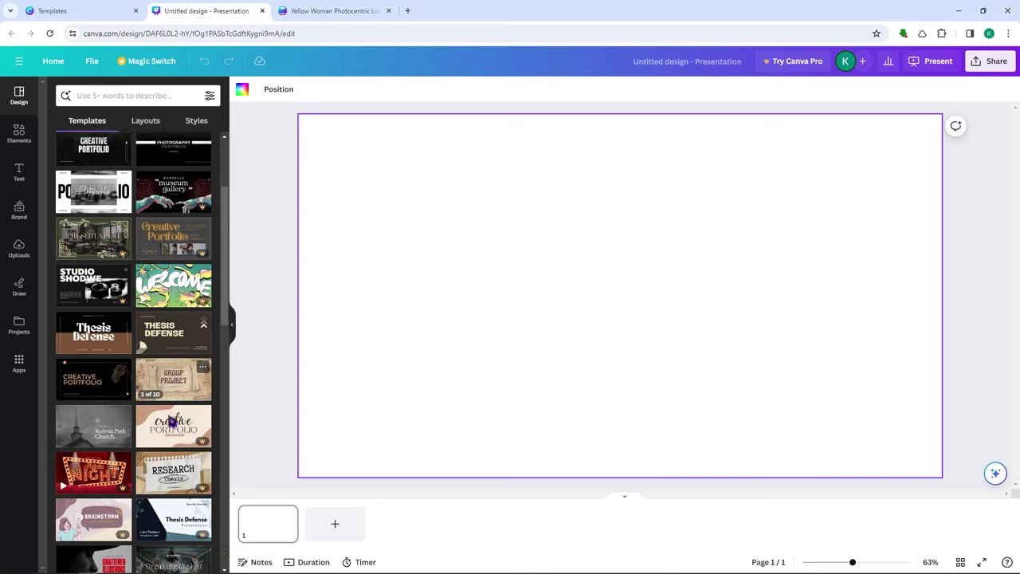
scroll(182, 414, "down", 4)
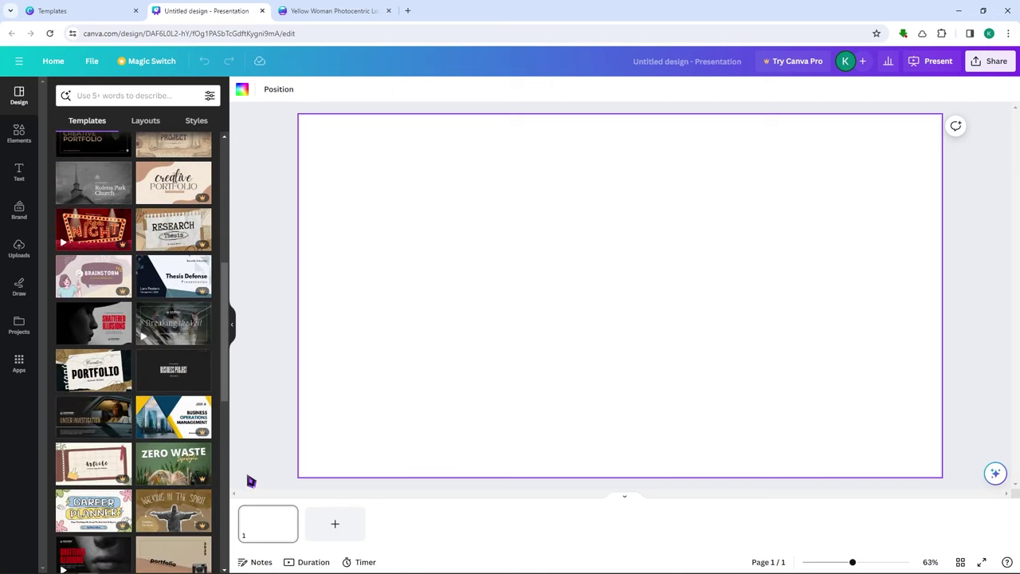
left_click(114, 424)
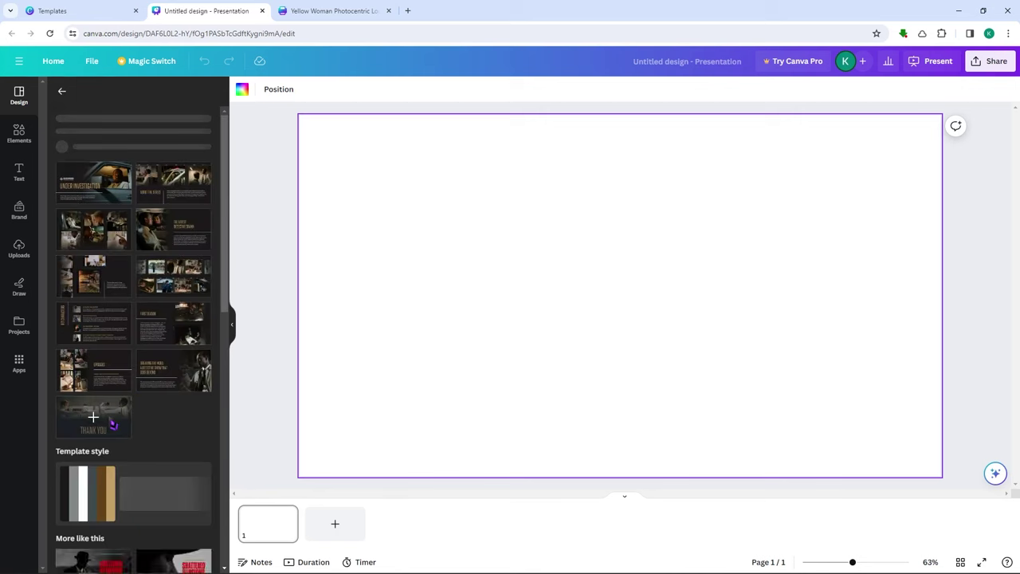
left_click(126, 247)
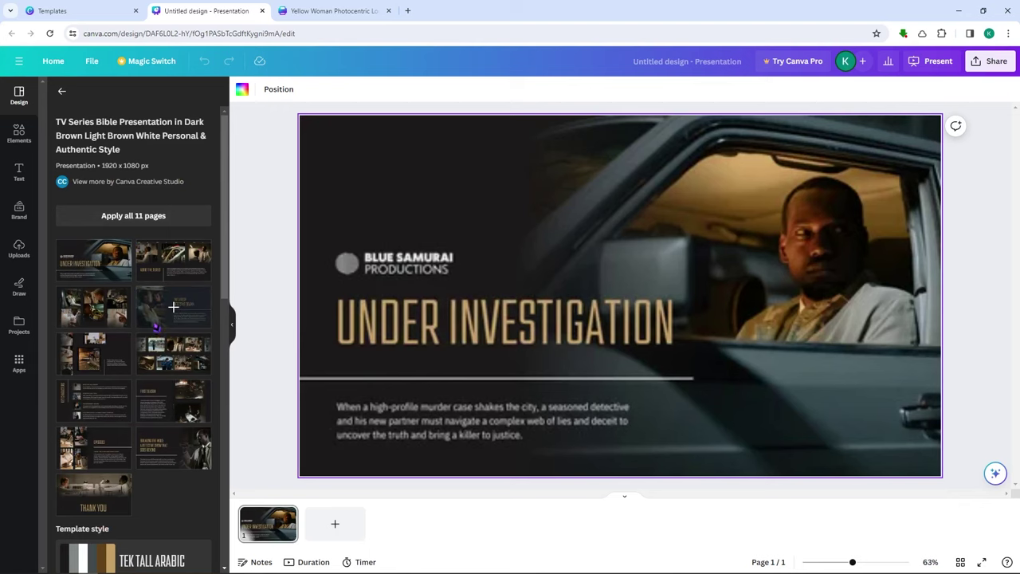
Apply all 11 pages of the TV Series Bible template and look over the suggested layouts for the cover.
left_click(133, 215)
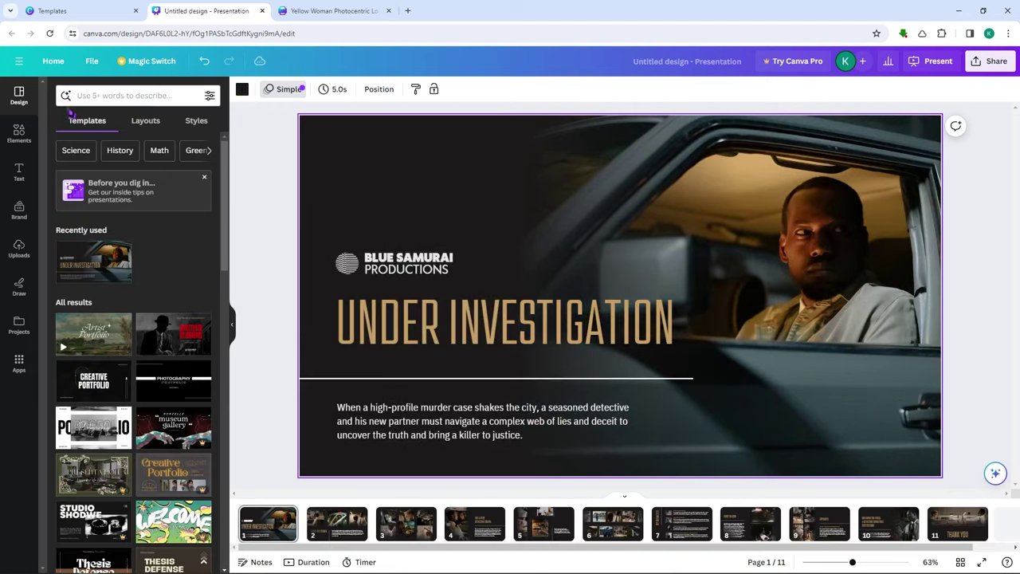
left_click(145, 121)
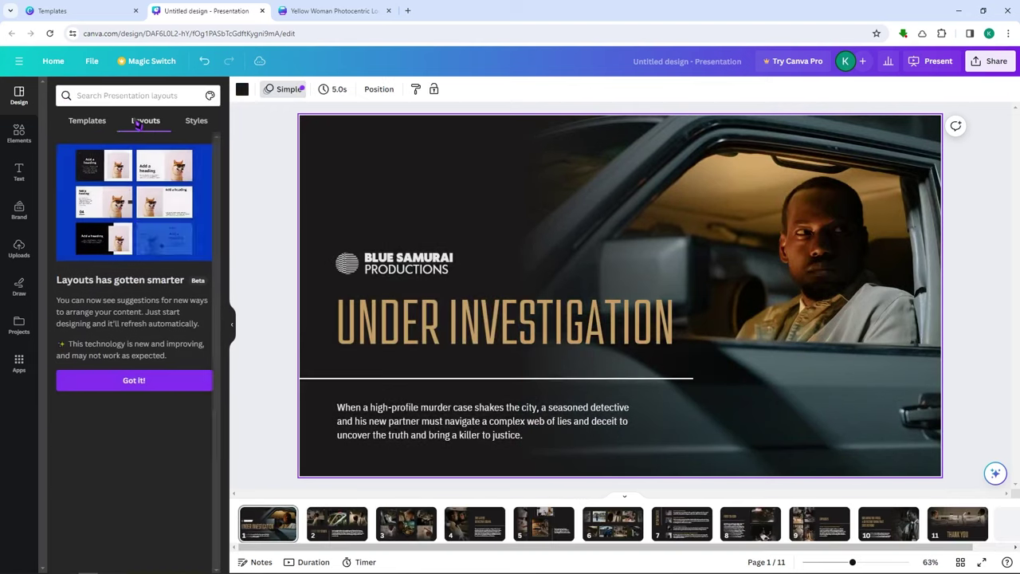
left_click(134, 380)
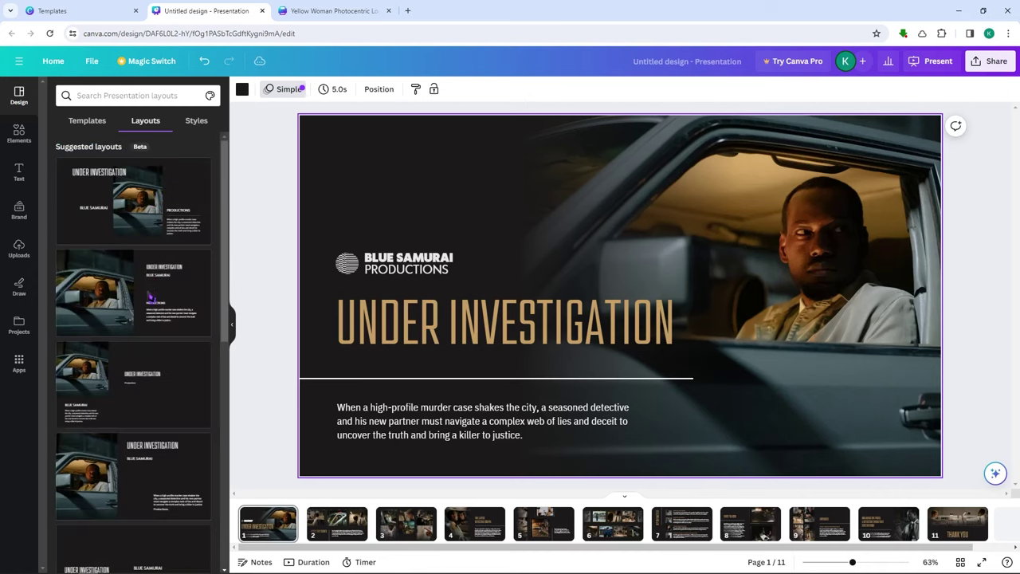
scroll(150, 297, "down", 5)
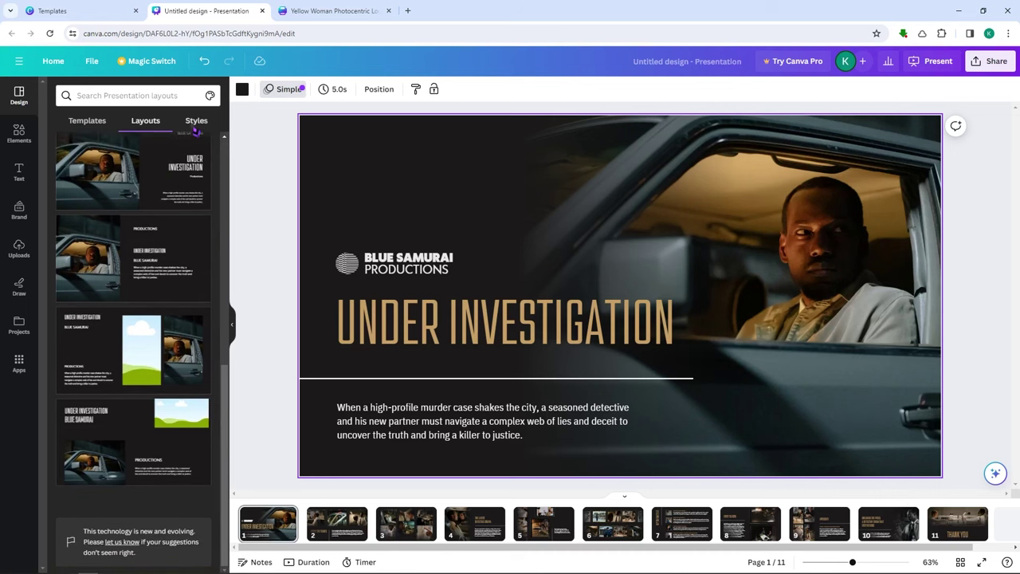
Try the grey-and-gold and then the pink-and-green color palette from the styles on the cover page.
left_click(195, 122)
left_click(157, 329)
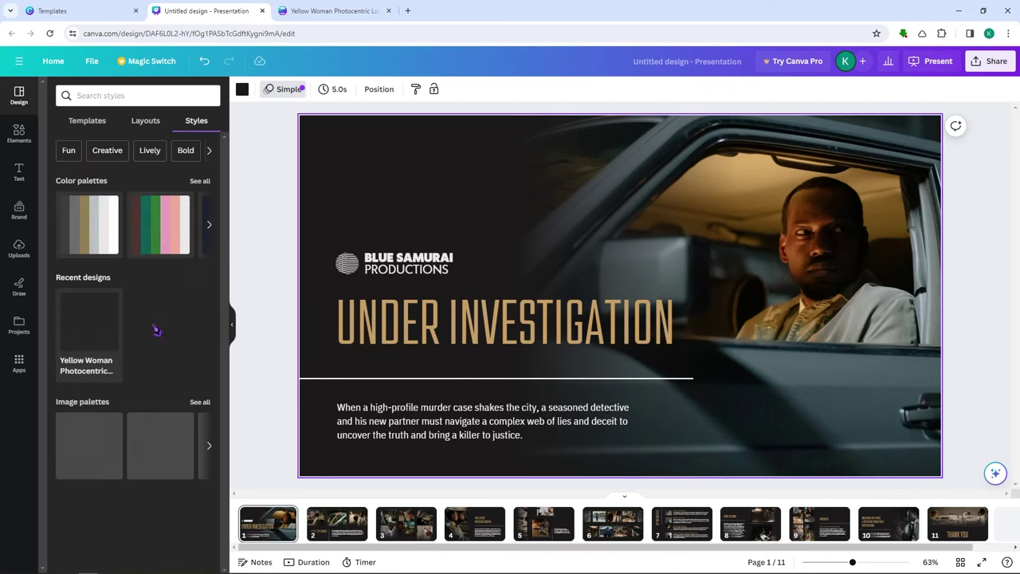
left_click(90, 223)
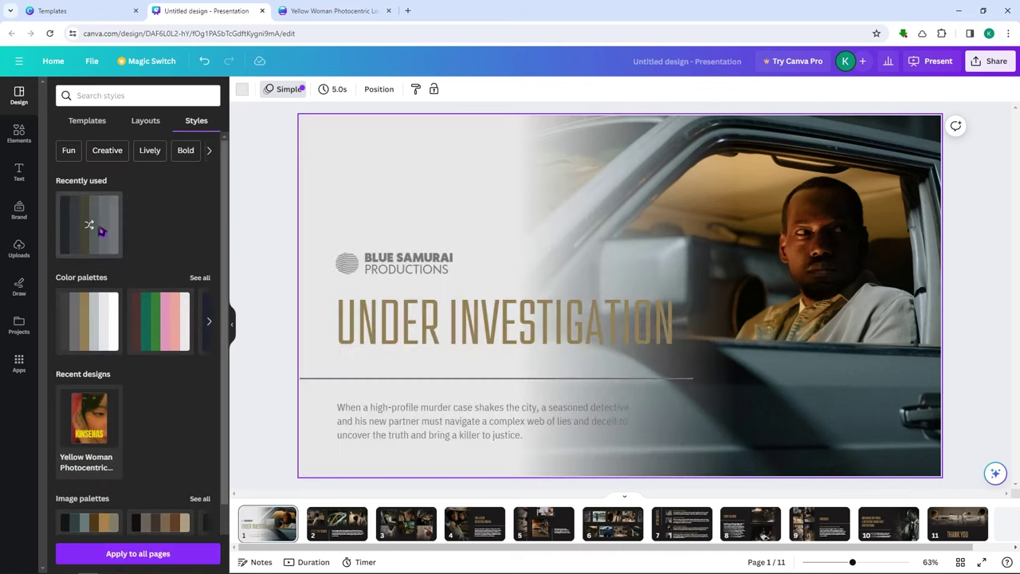
left_click(163, 320)
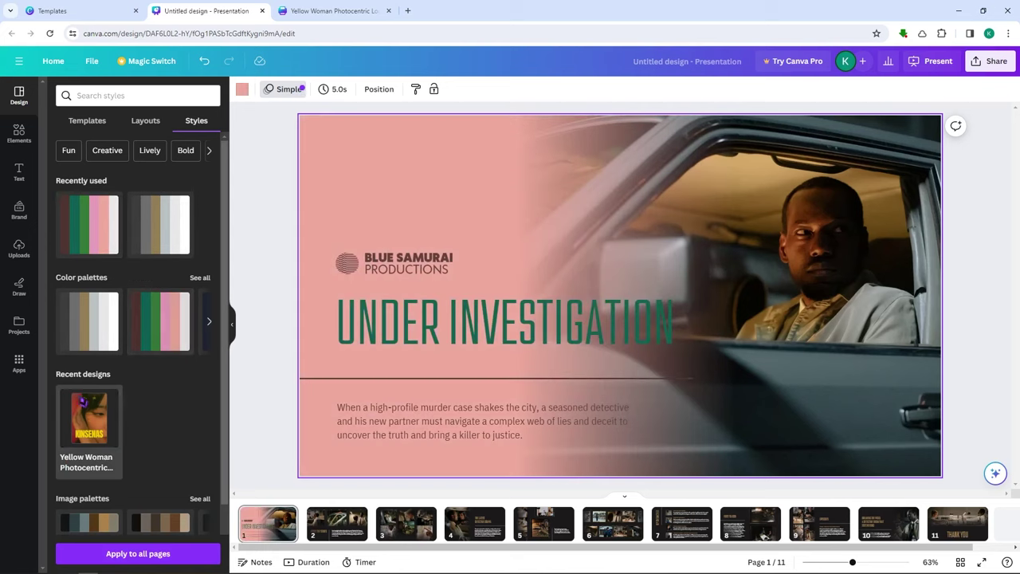
Look over the full set of image palettes and undo both color palette changes on the cover page.
scroll(89, 415, "down", 2)
left_click(200, 423)
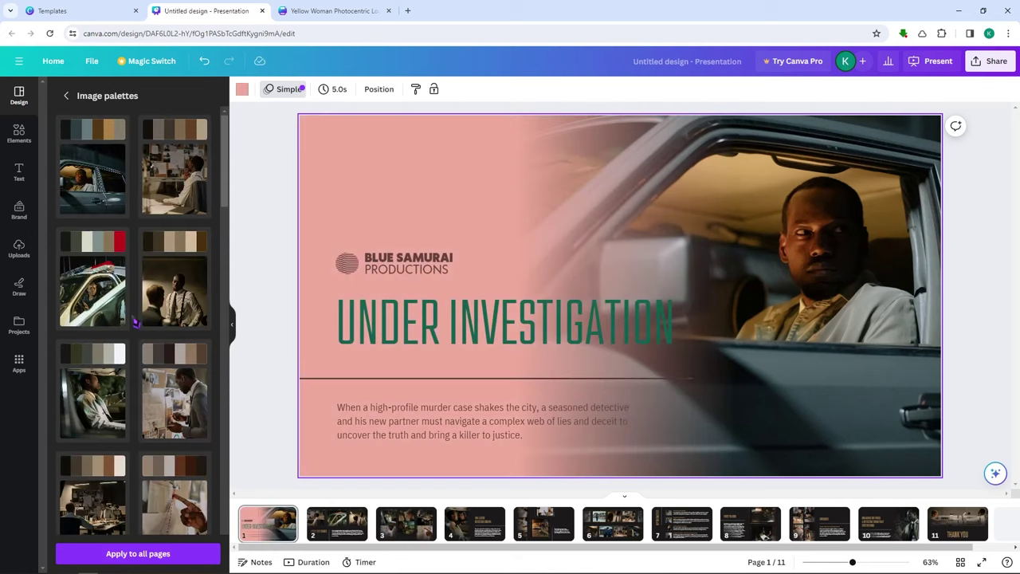
left_click(66, 96)
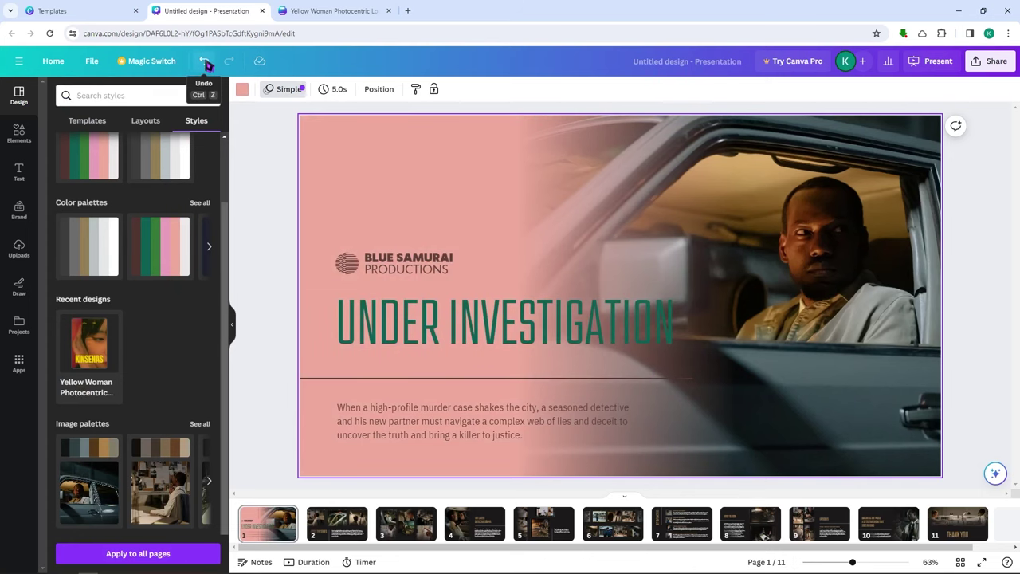
left_click(204, 62)
left_click(204, 62)
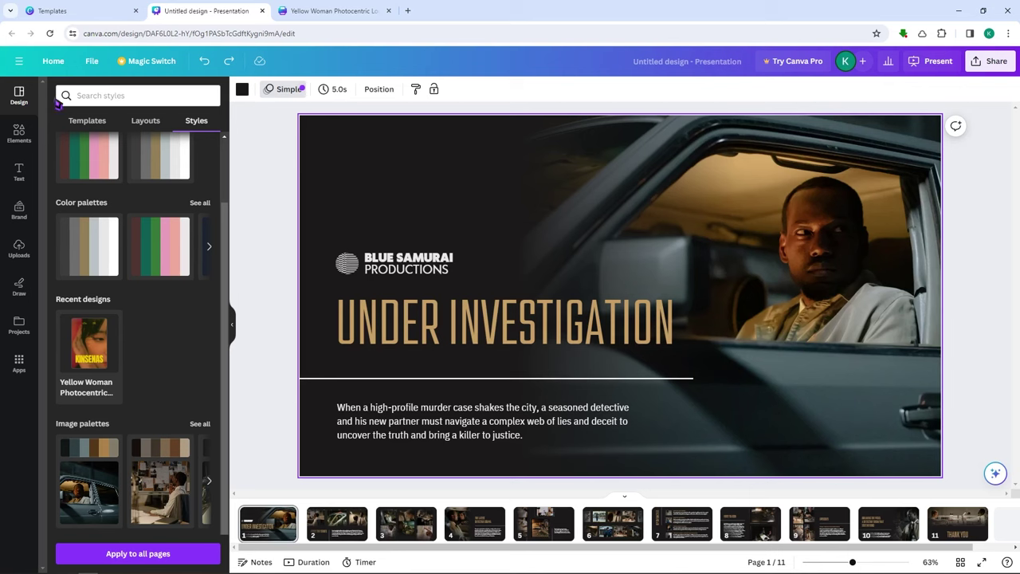
Look through the elements library, including shapes, graphics, tables, AI image generator, photos, videos, audio, charts, stickers, frames, grids and collections.
left_click(24, 150)
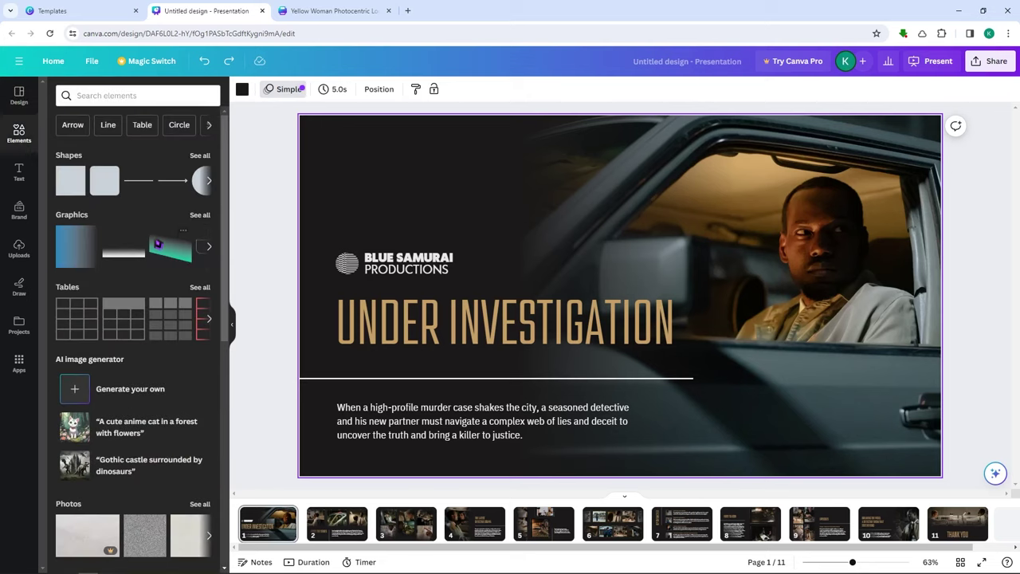
scroll(158, 243, "down", 4)
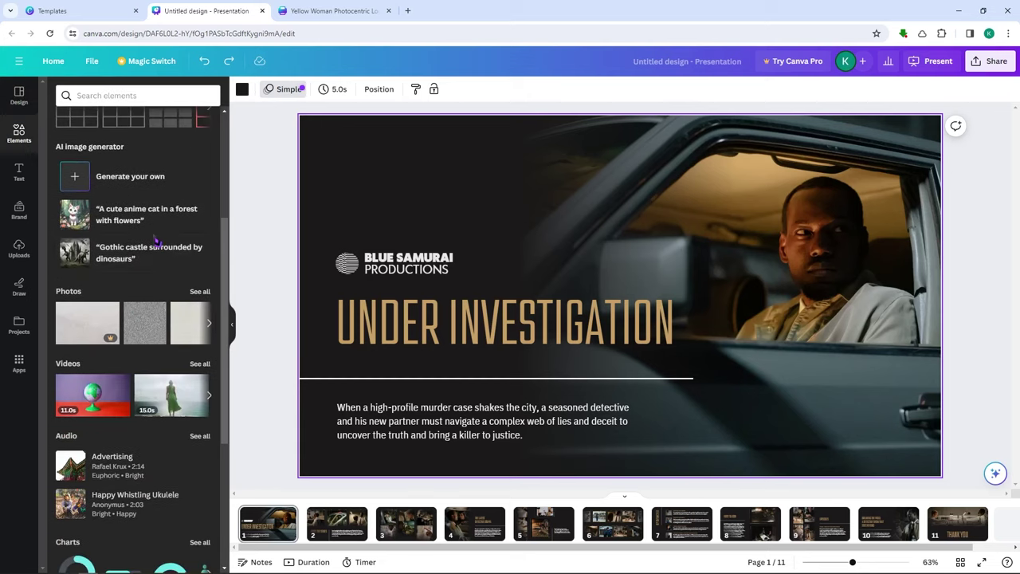
scroll(158, 243, "up", 4)
scroll(156, 224, "down", 5)
scroll(156, 224, "up", 5)
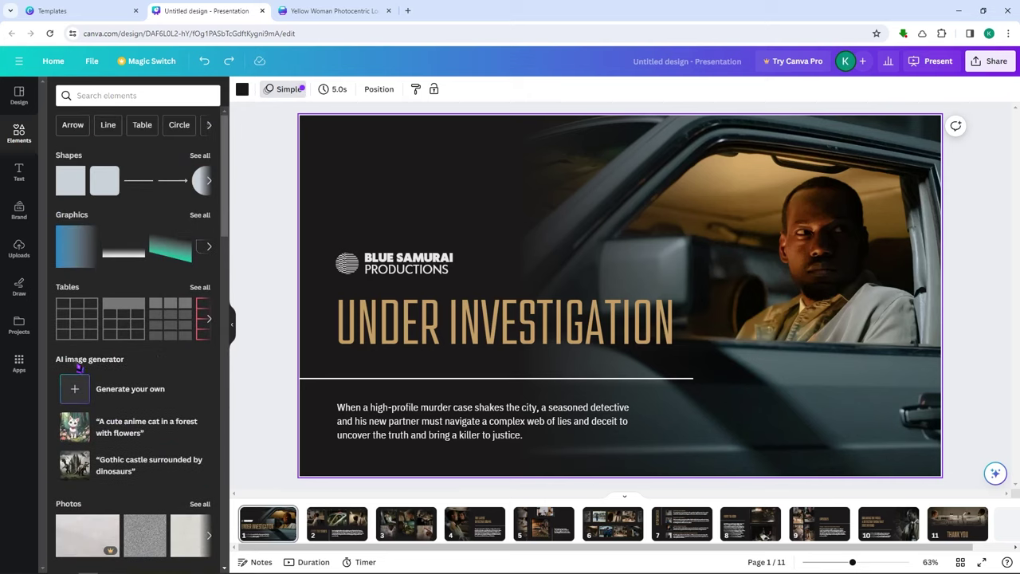
scroll(118, 365, "down", 4)
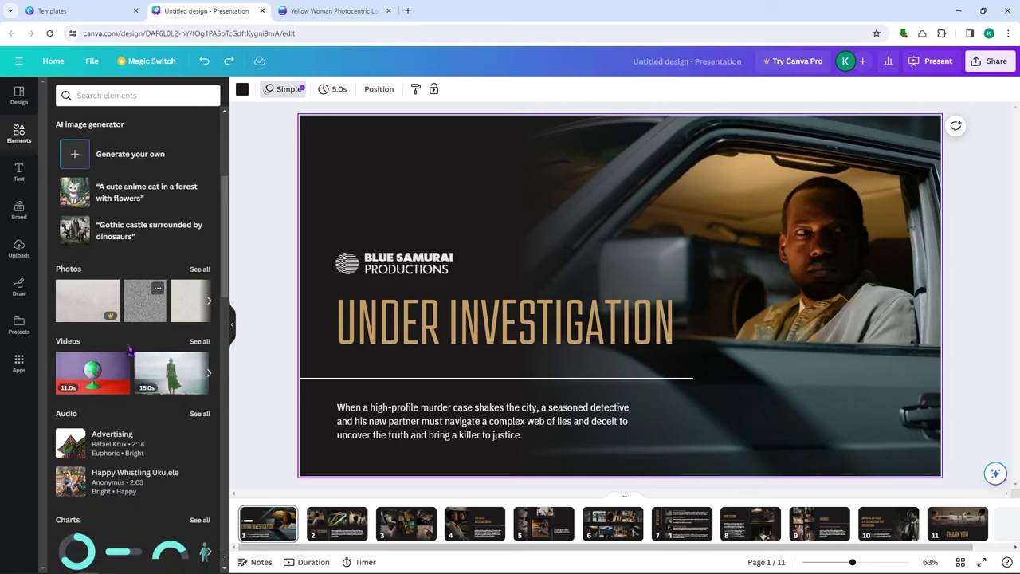
scroll(116, 357, "down", 3)
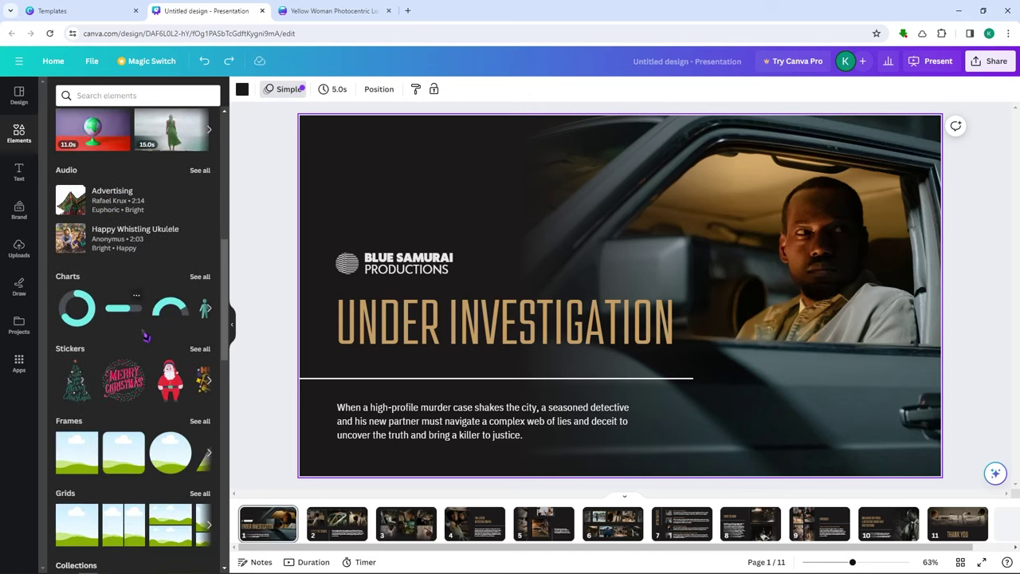
scroll(112, 354, "down", 2)
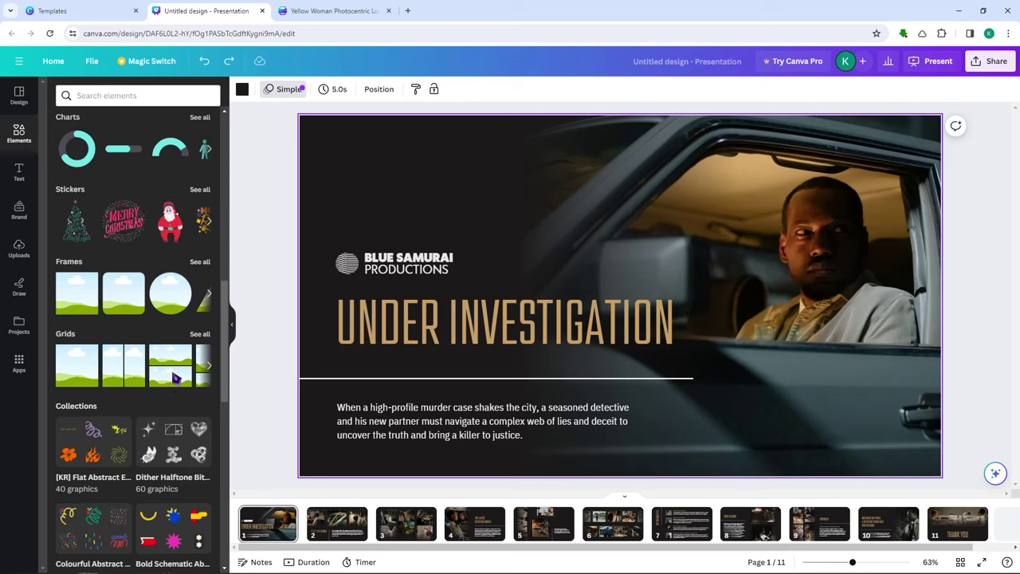
scroll(176, 379, "down", 5)
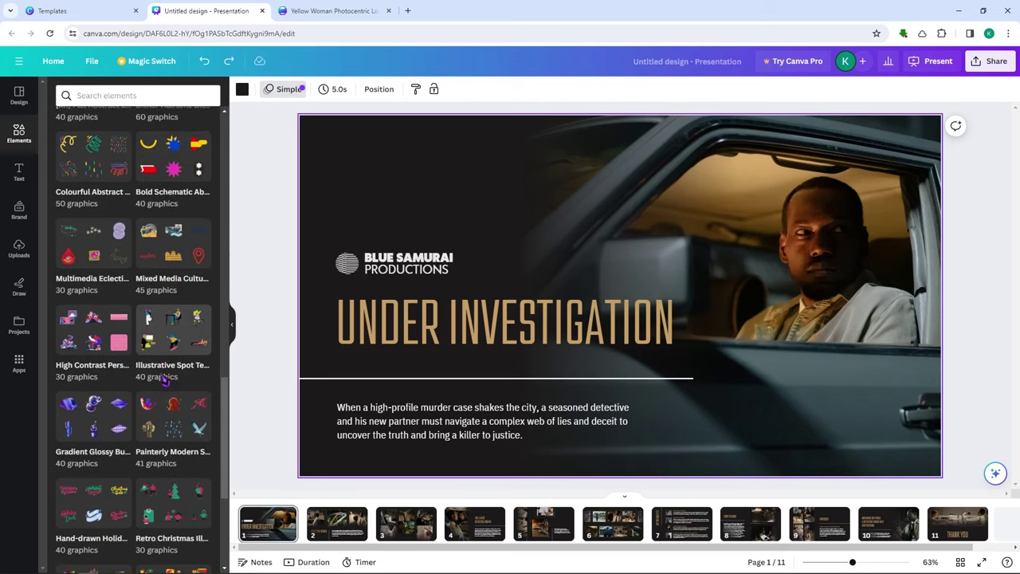
scroll(165, 380, "up", 15)
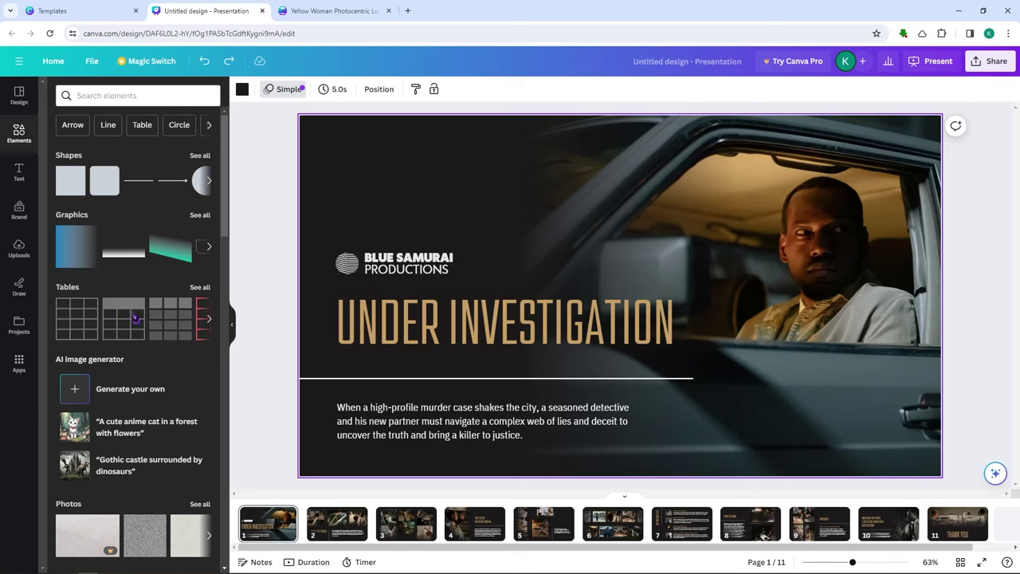
scroll(113, 336, "down", 9)
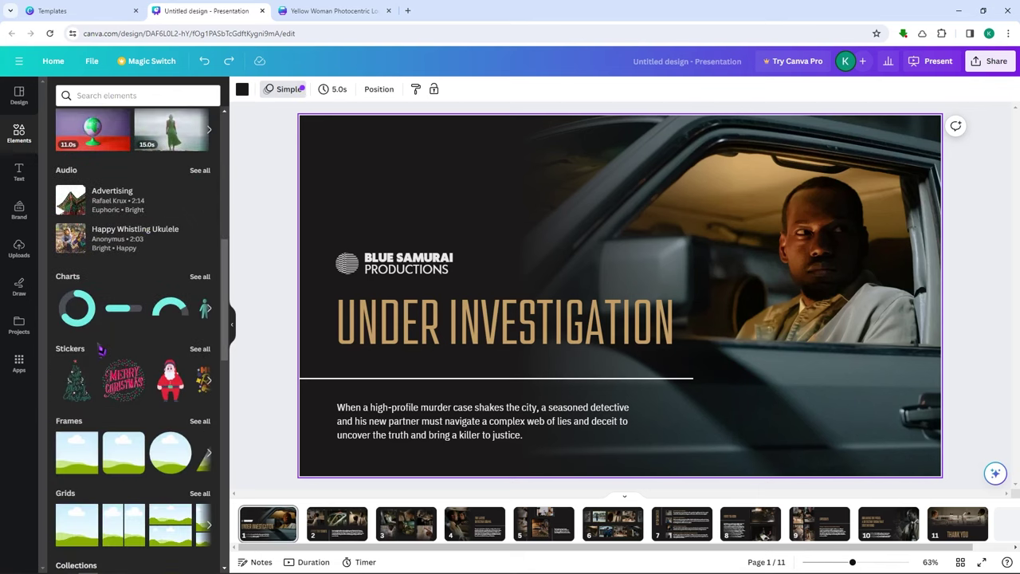
Try a square frame over the car window on the cover page and delete it.
left_click(70, 257)
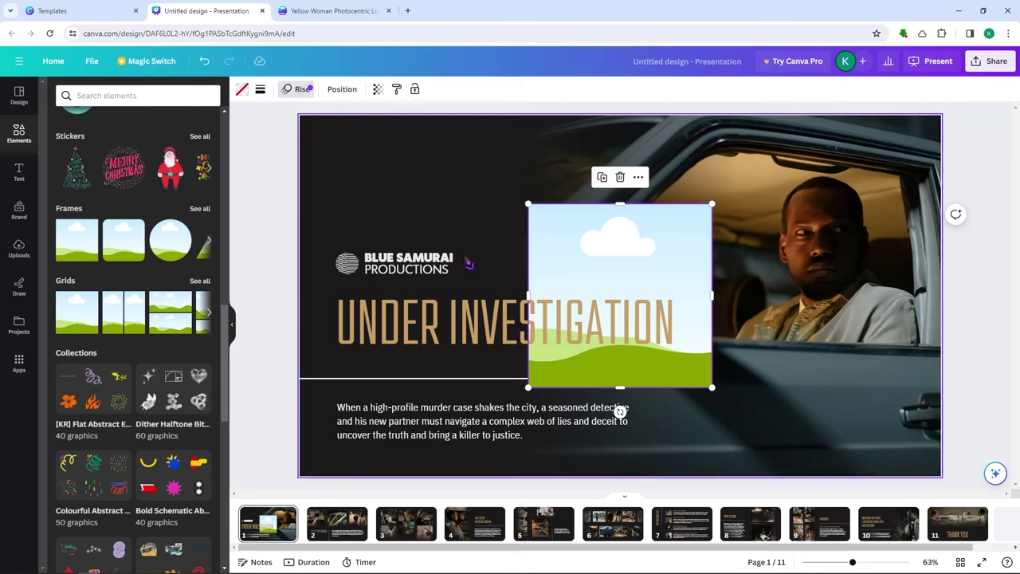
left_click_drag(551, 262, 805, 211)
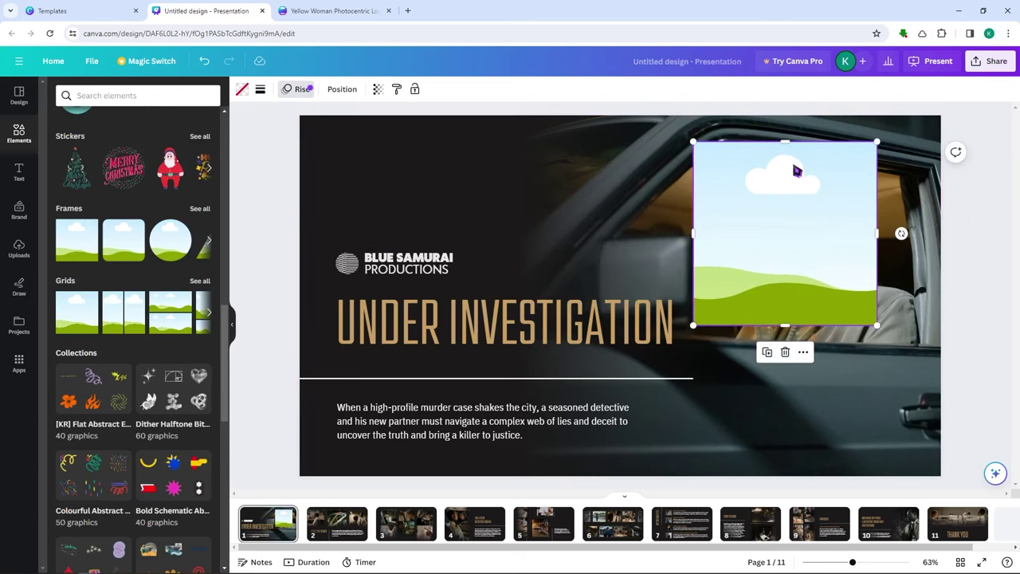
left_click(211, 243)
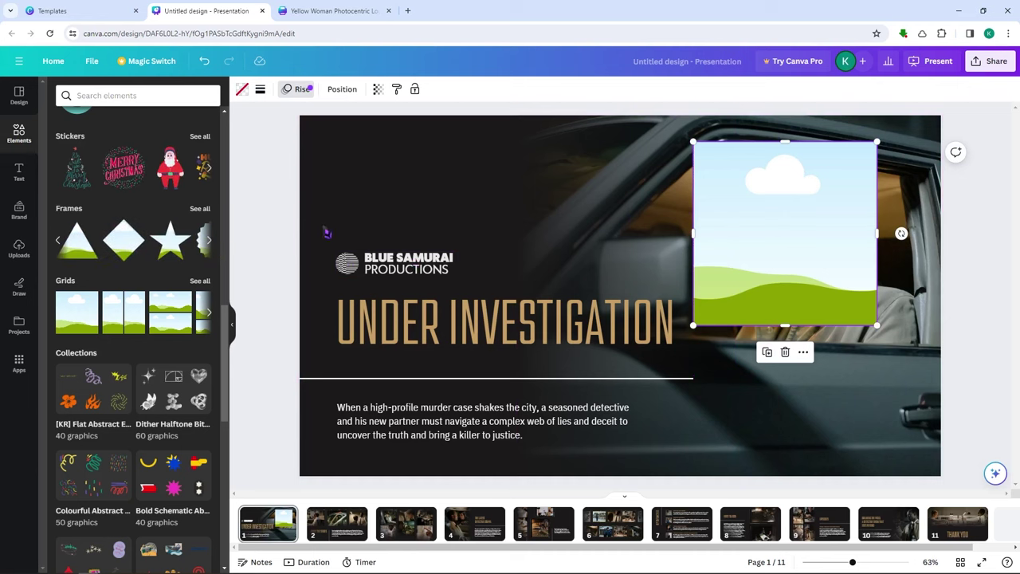
key("Delete")
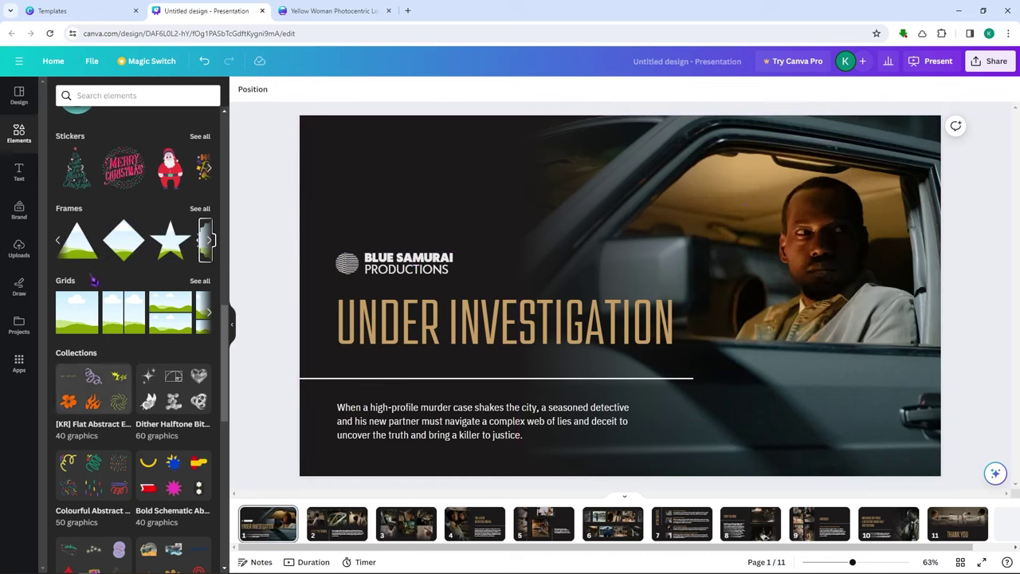
Add a star frame filled with the trending photo of women raising their arms, and place it over the cover's car window.
left_click(171, 241)
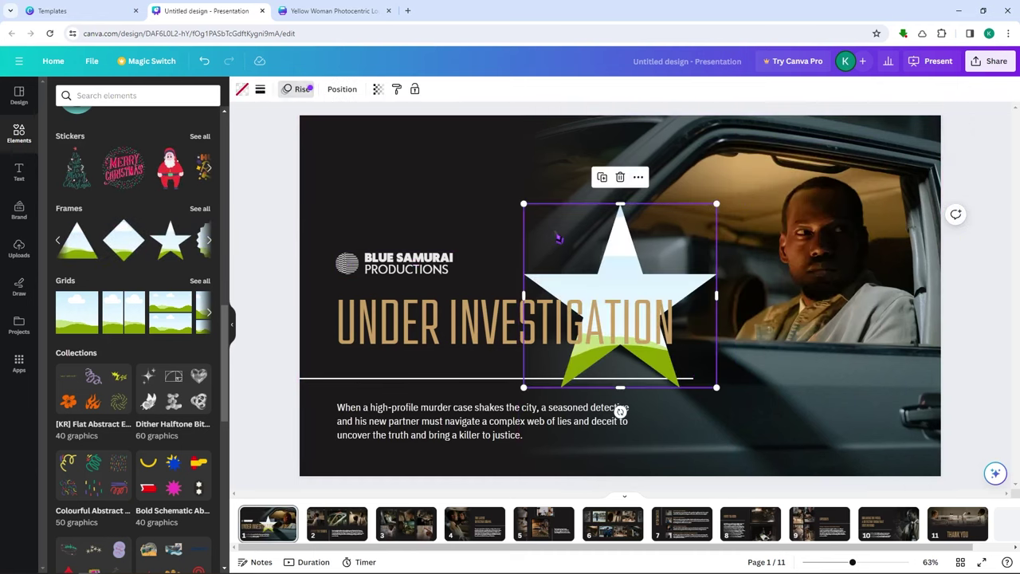
scroll(134, 319, "up", 7)
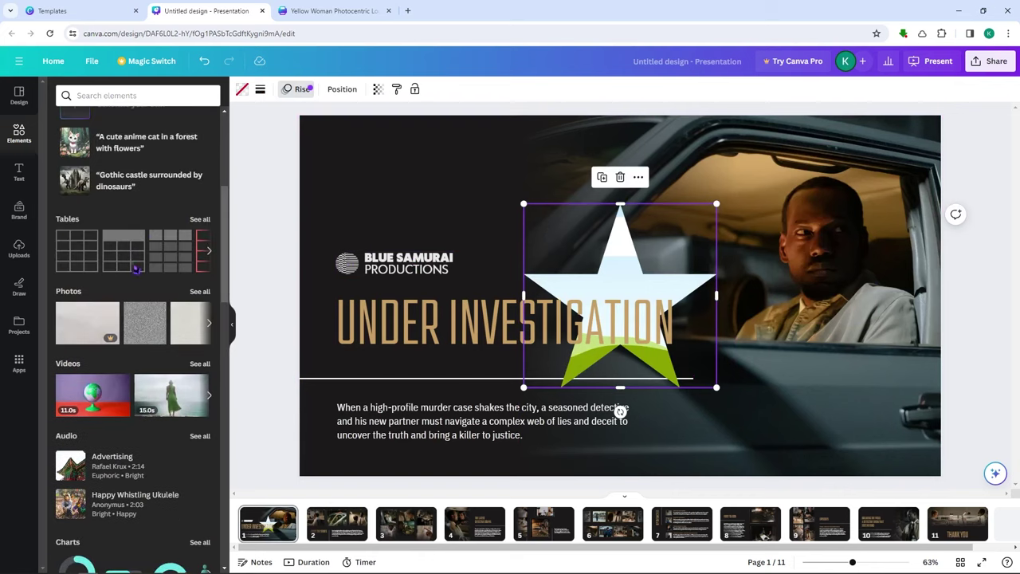
left_click(200, 292)
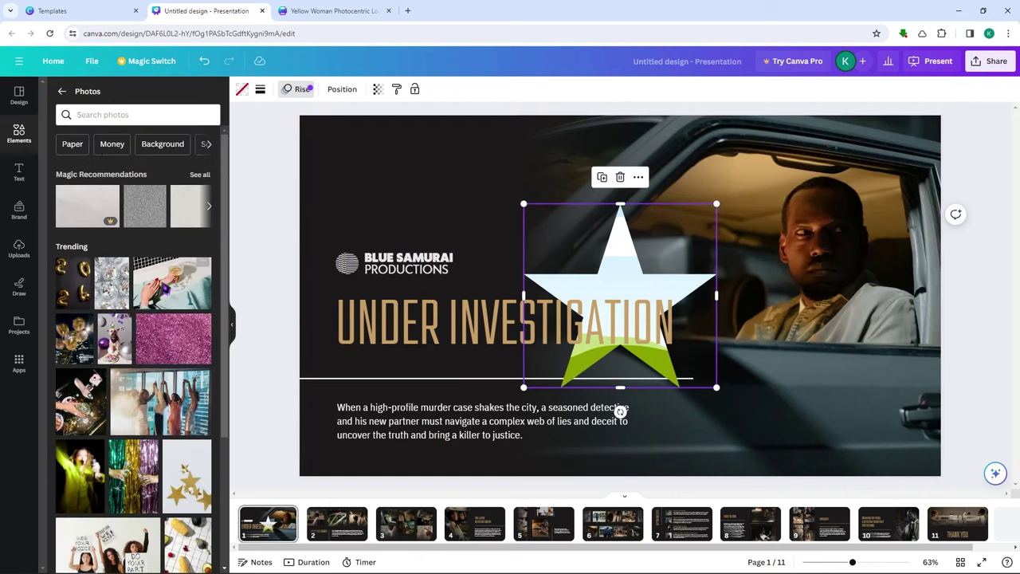
scroll(165, 295, "down", 1)
left_click(159, 349)
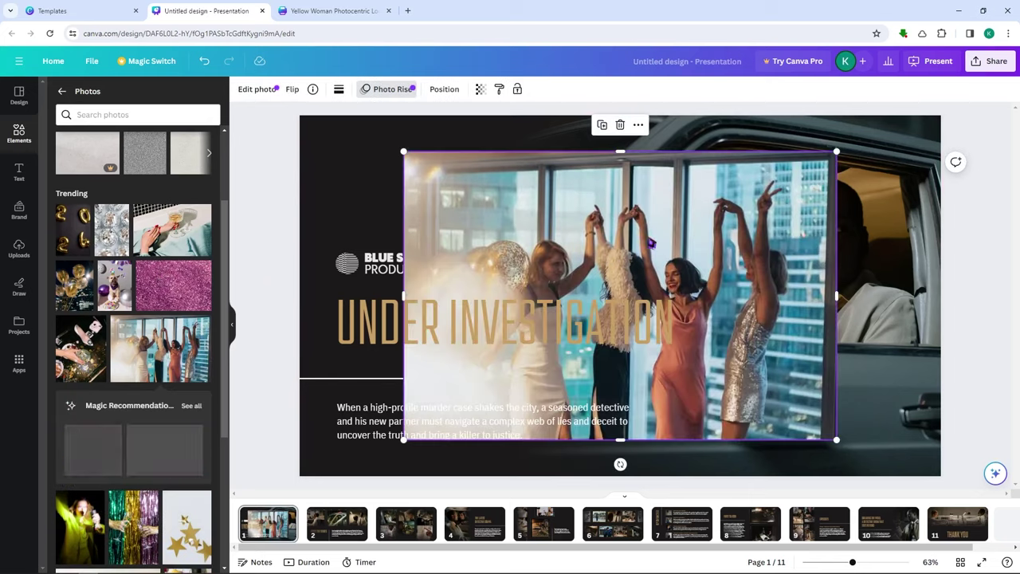
left_click_drag(655, 240, 622, 277)
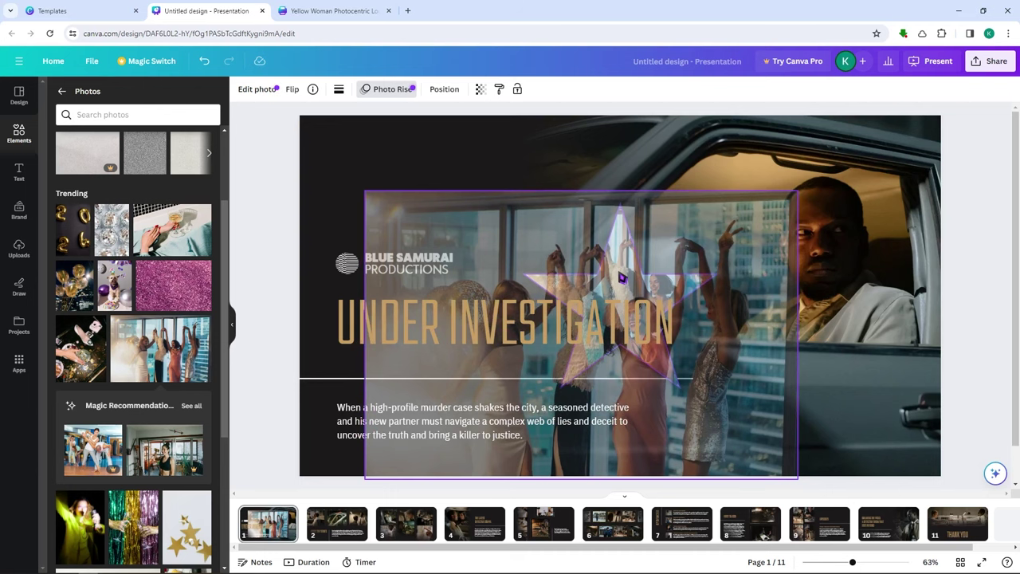
left_click_drag(622, 277, 805, 215)
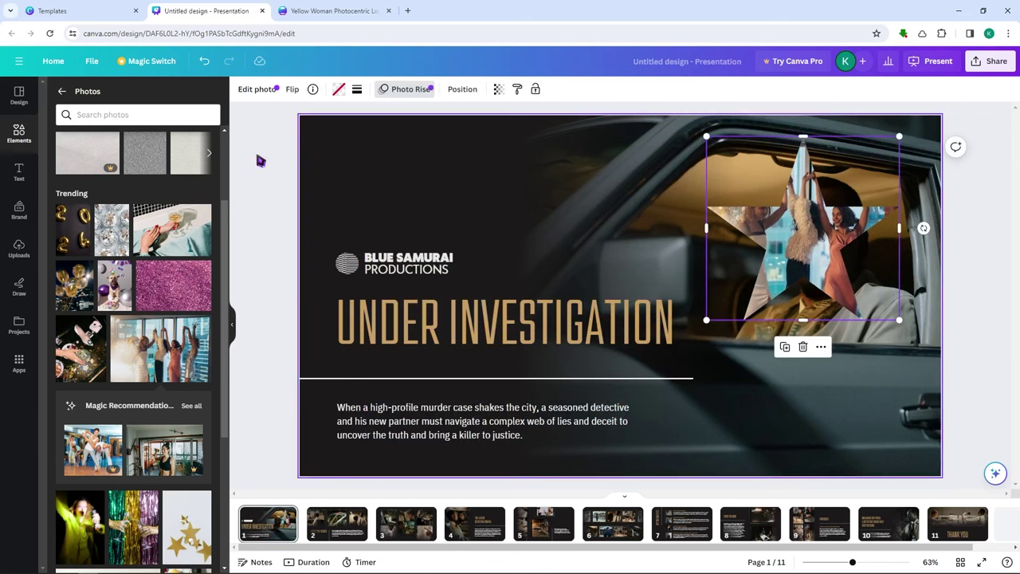
Delete the photo and its star frame from the cover and return to the elements overview.
key("Delete")
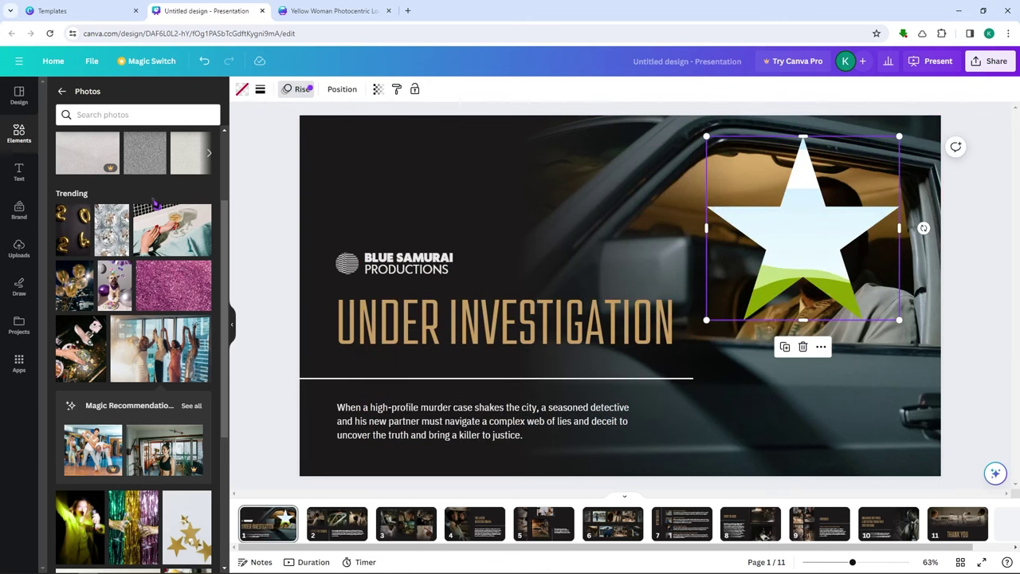
key("Delete")
left_click(62, 91)
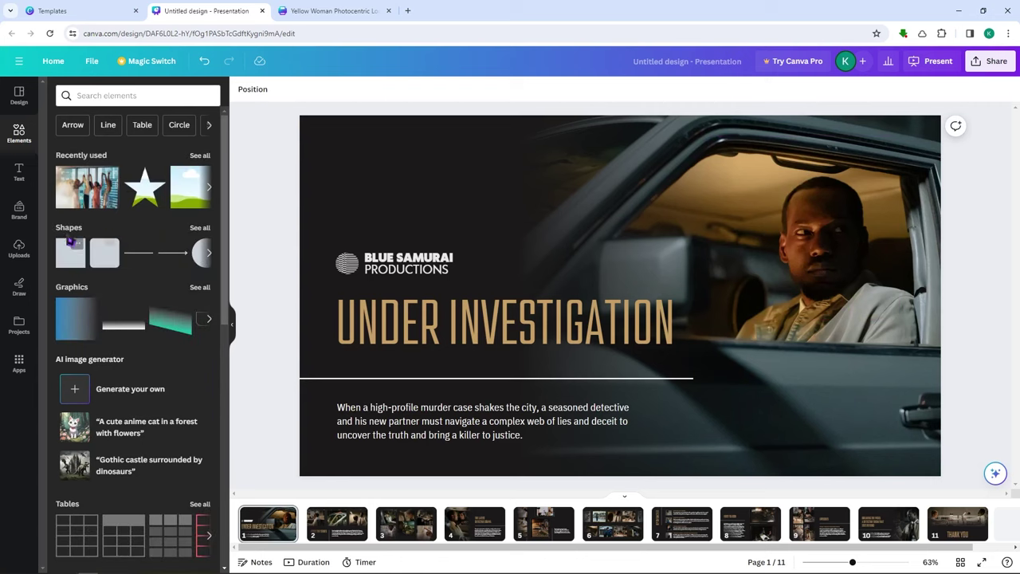
Find the stickers in the elements library and open the full set to view its categories.
scroll(128, 250, "down", 3)
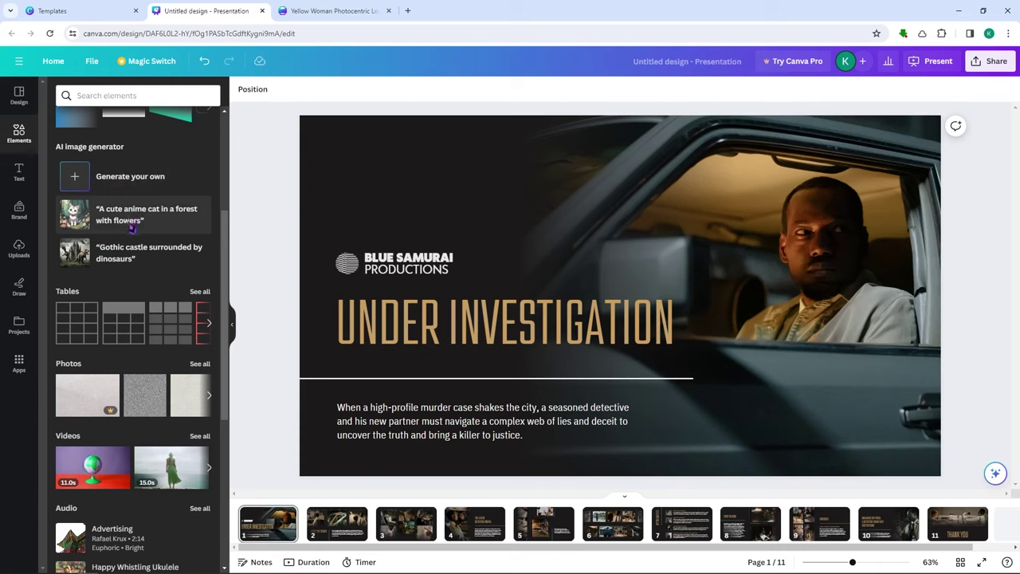
scroll(132, 226, "down", 3)
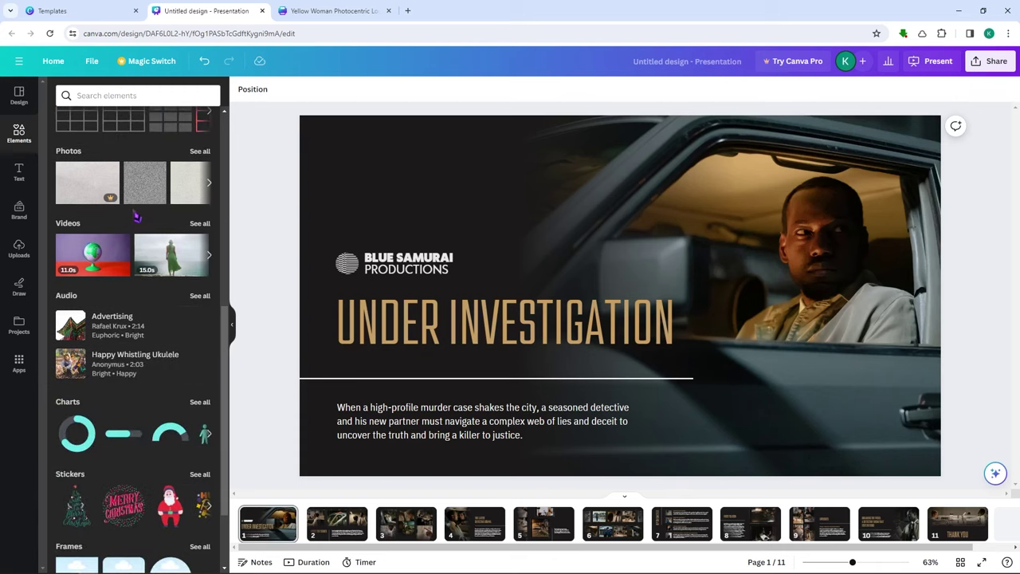
scroll(135, 215, "down", 2)
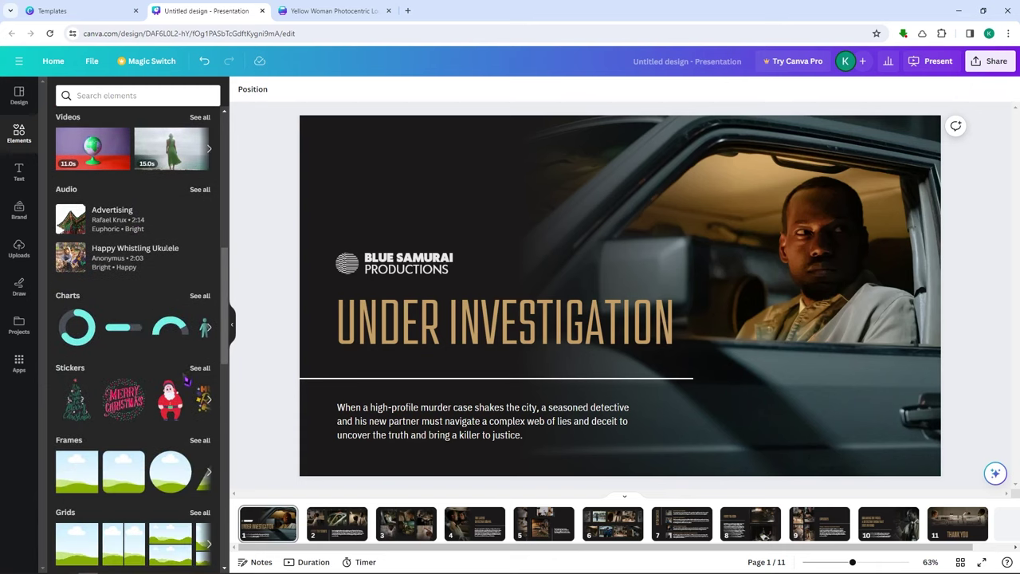
left_click(199, 367)
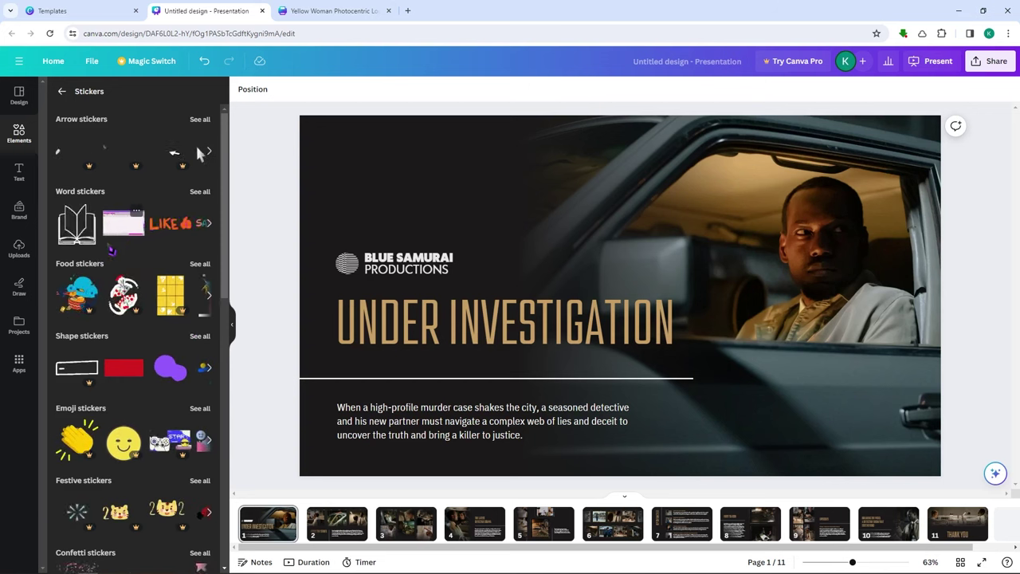
Look over the sticker categories, return to the elements overview and search the library for "blob".
scroll(136, 319, "down", 3)
scroll(134, 327, "up", 3)
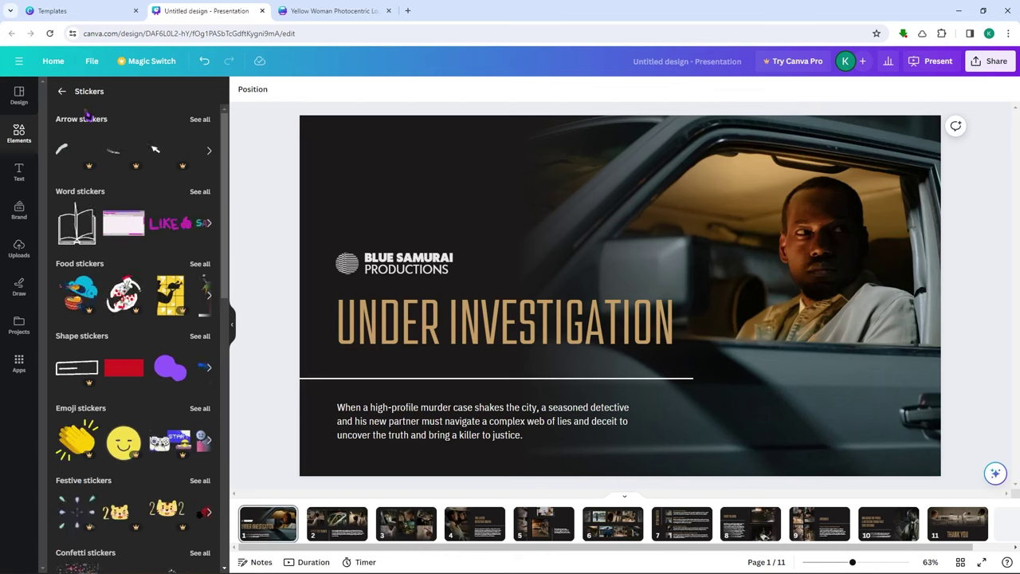
left_click(62, 91)
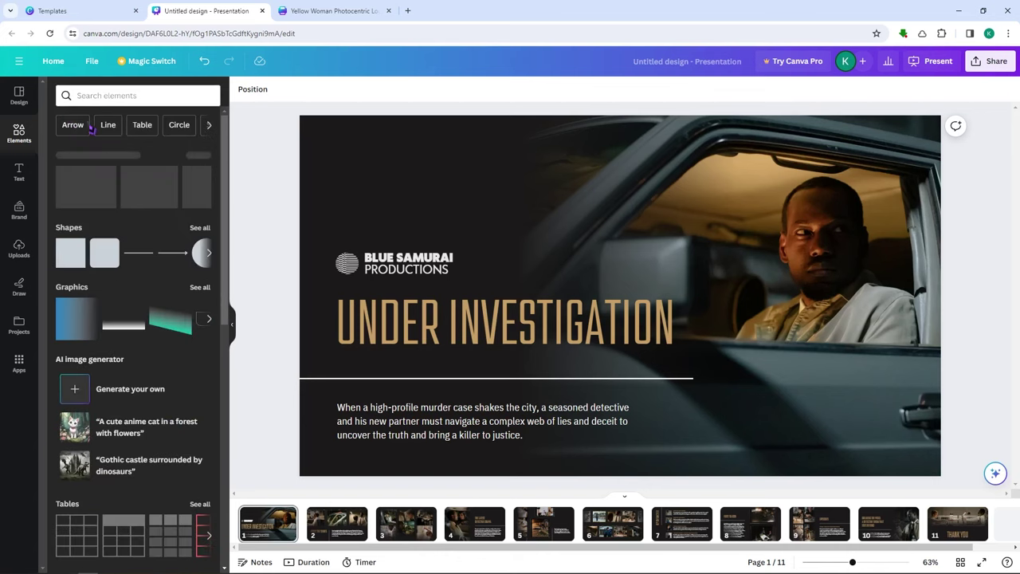
left_click(131, 97)
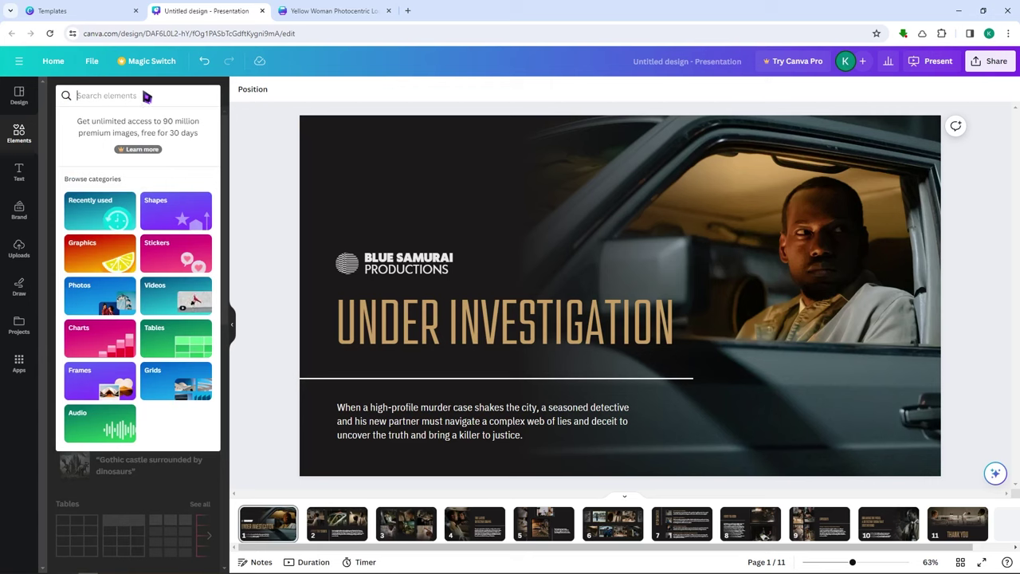
type("blob")
key("Return")
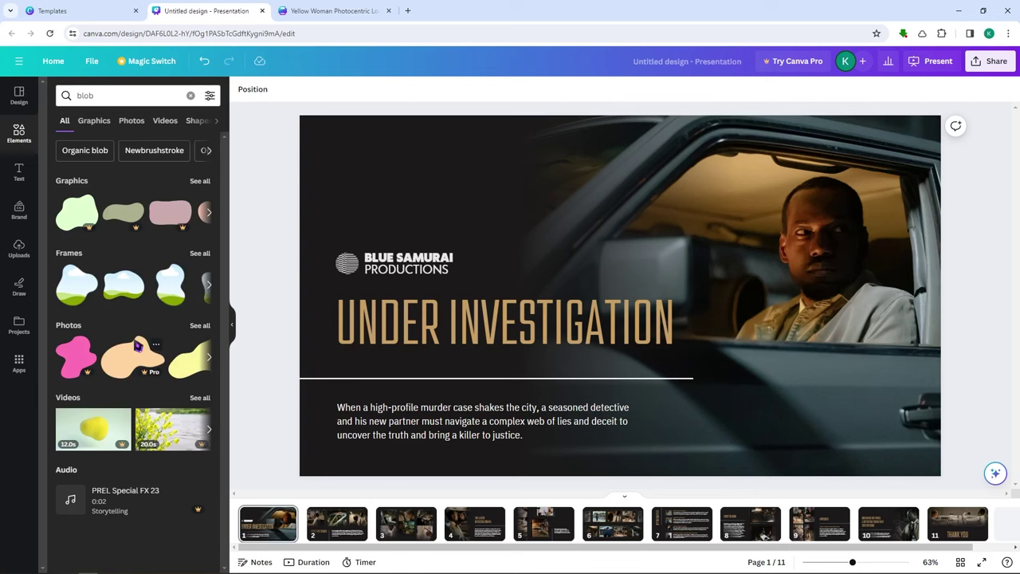
Refine the elements search to "blob stickers" and show all matching graphics.
left_click(126, 102)
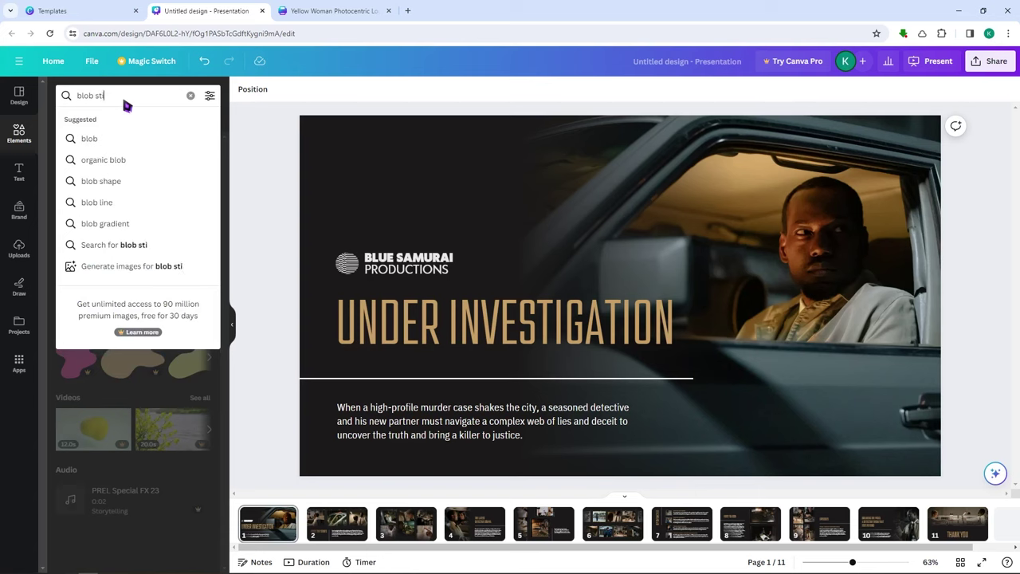
type("stickers")
key("Return")
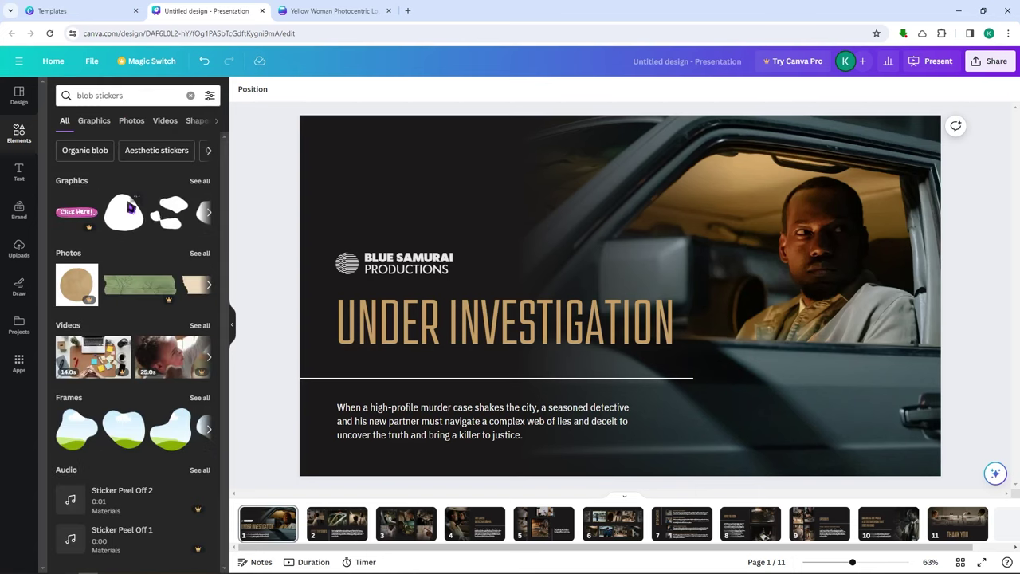
left_click(199, 181)
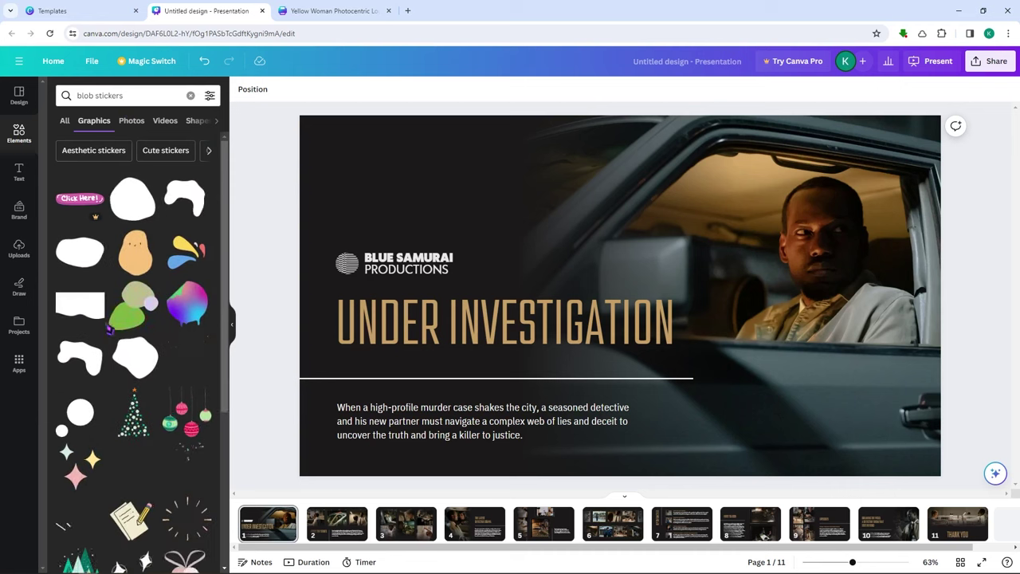
Try a blob sticker from the results on the cover page, remove it and clear the elements search.
left_click(112, 327)
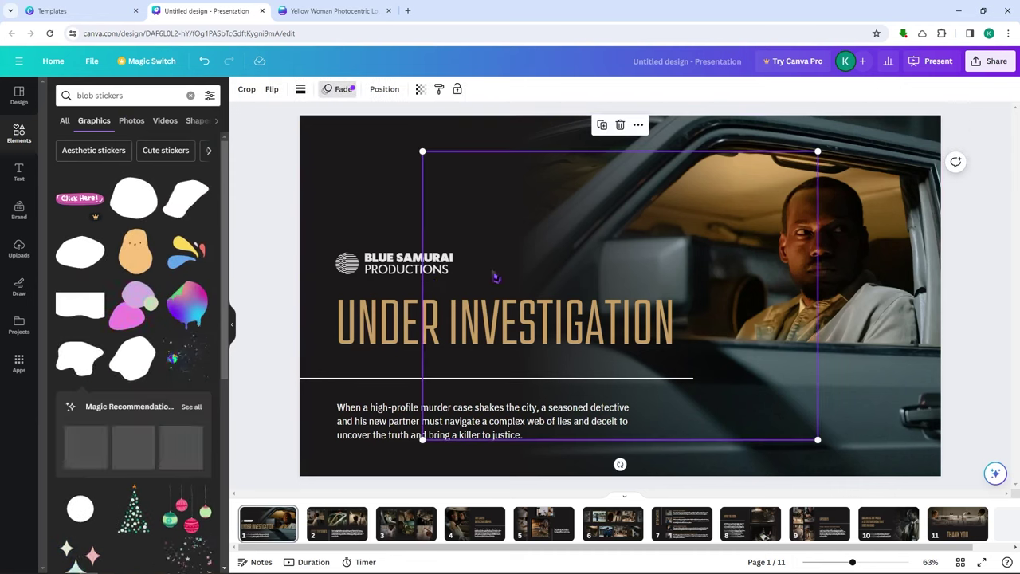
left_click_drag(621, 263, 694, 253)
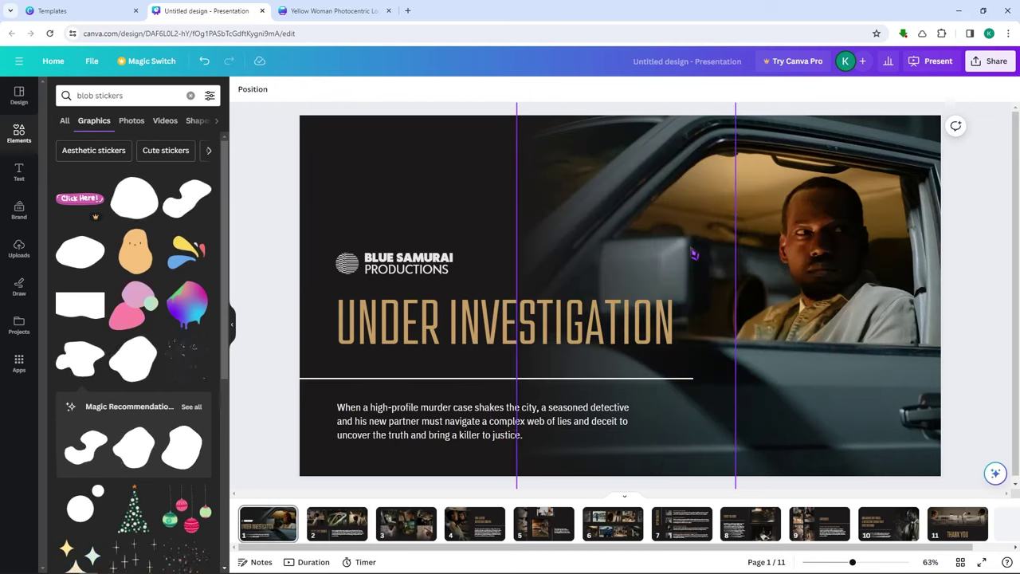
right_click(694, 253)
left_click(74, 137)
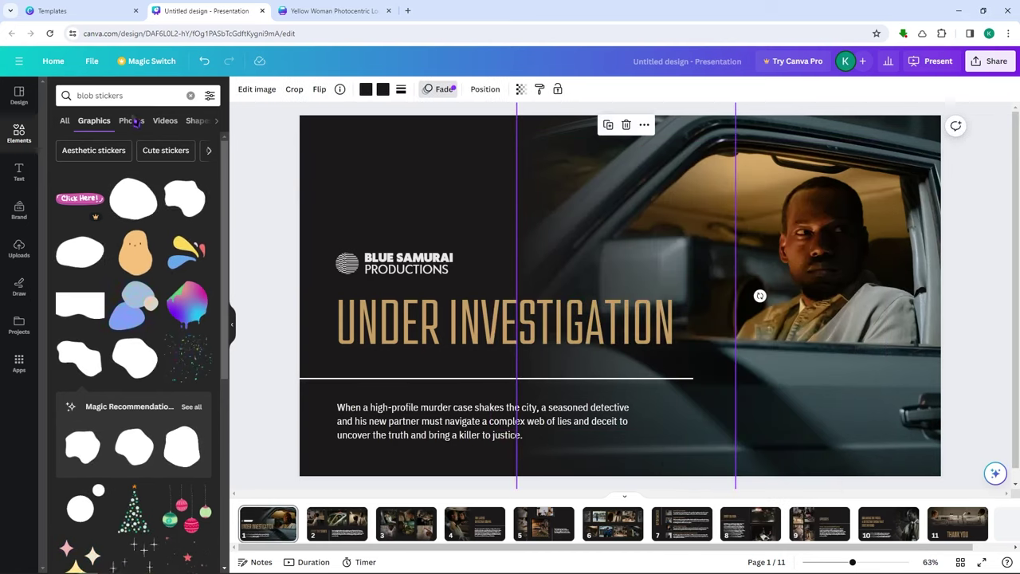
key("ctrl+a")
key("BackSpace")
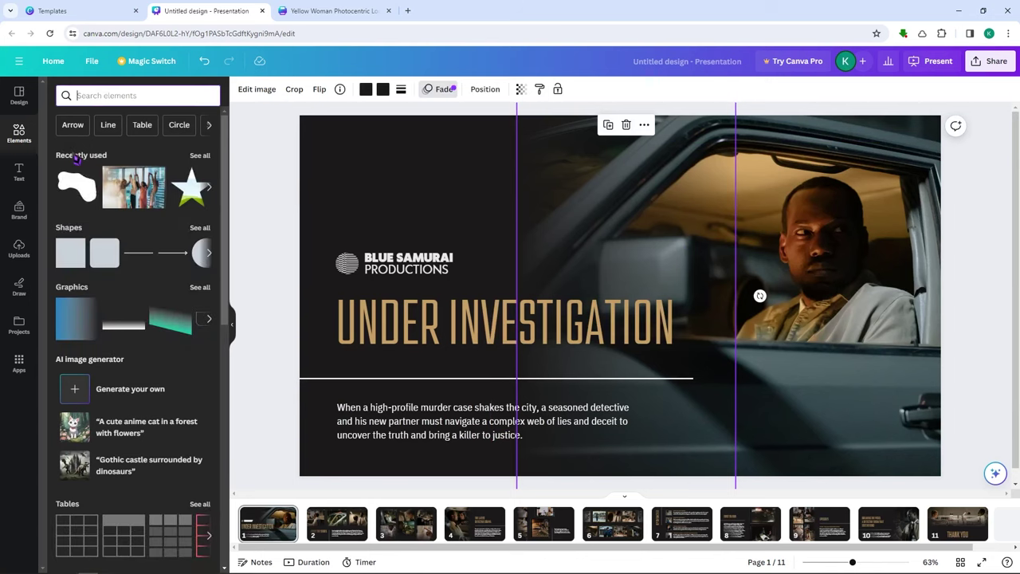
Find the default text styles, try a heading on the cover page and delete it.
left_click(24, 172)
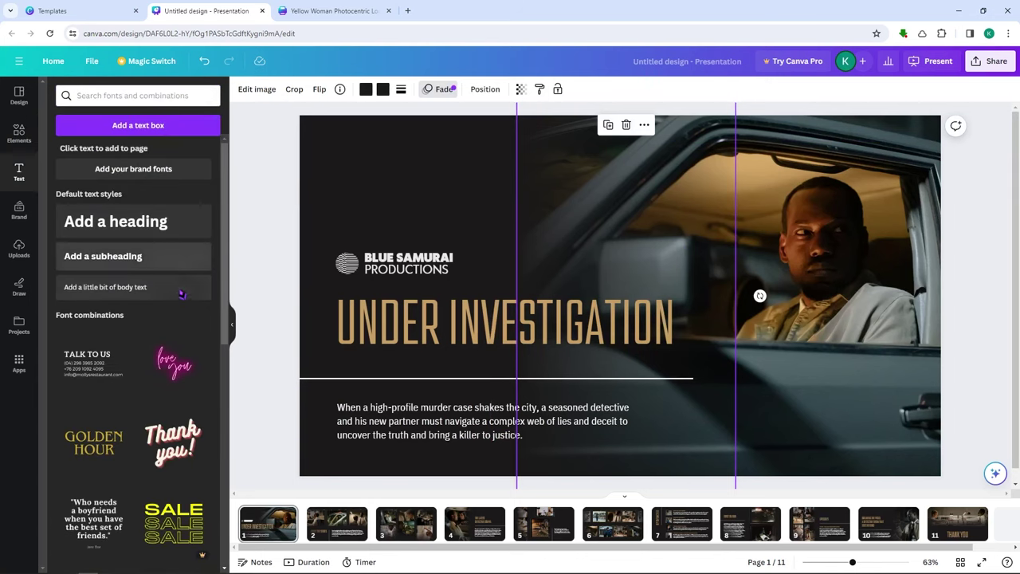
scroll(153, 336, "down", 1)
scroll(153, 336, "up", 1)
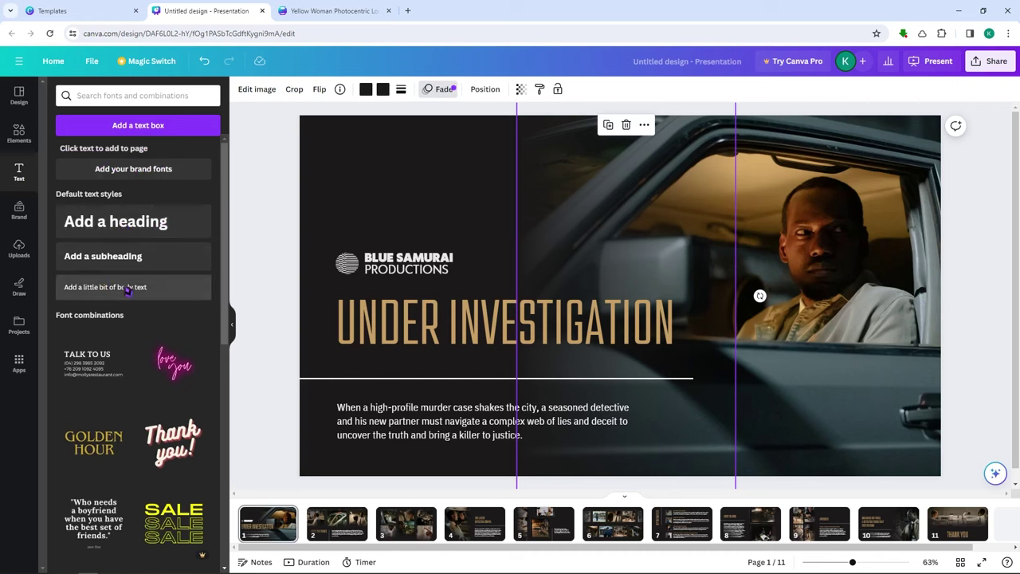
left_click(122, 225)
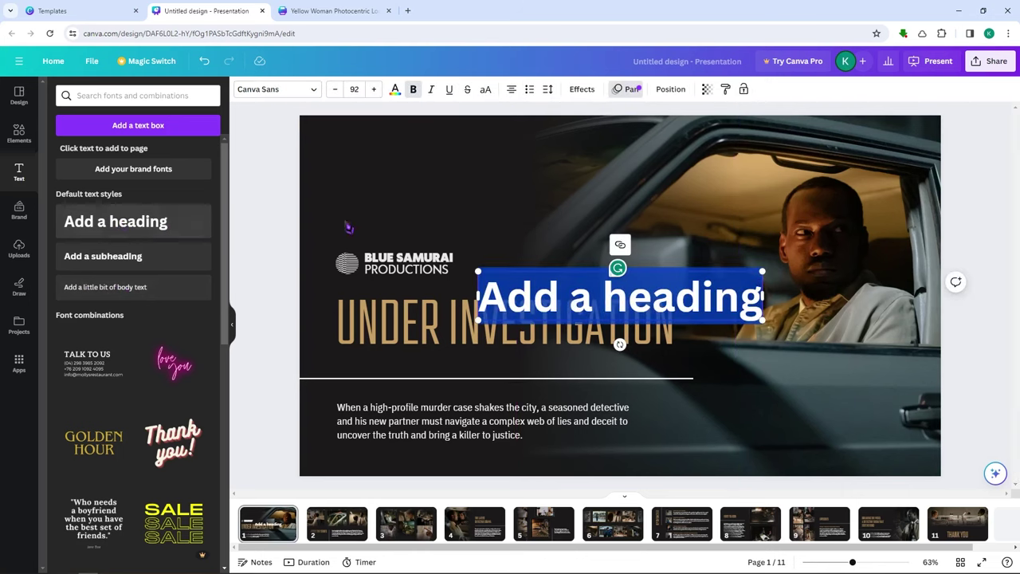
left_click(493, 336)
left_click_drag(718, 288, 670, 287)
left_click(728, 292)
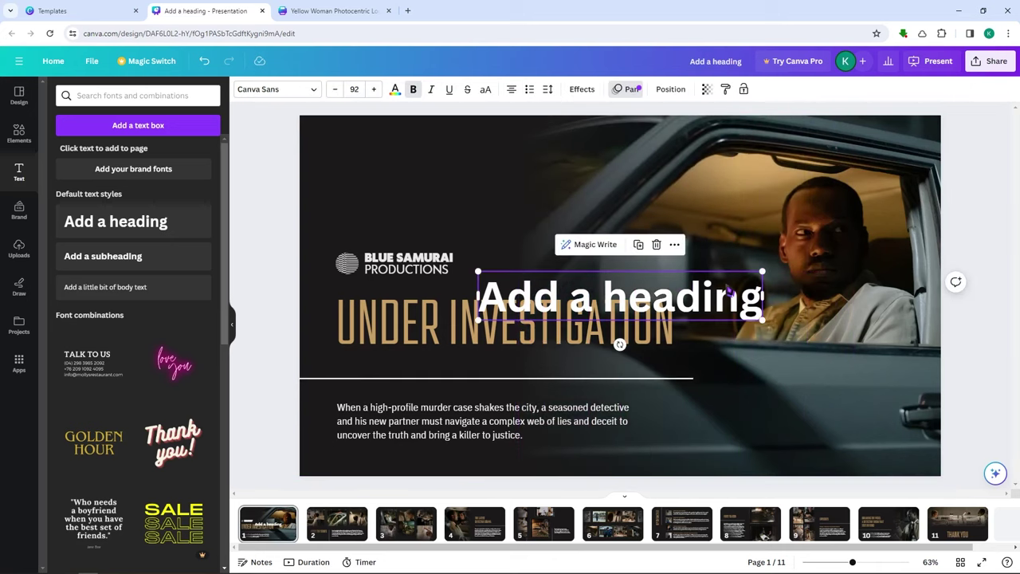
key("Delete")
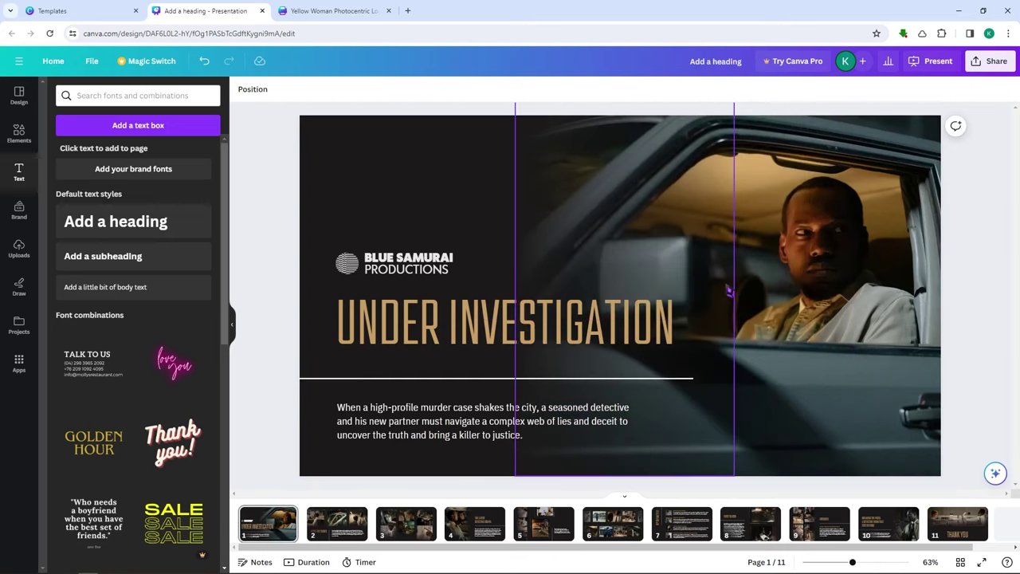
Look through the font combinations and add a default heading text box to the cover page.
scroll(162, 301, "down", 5)
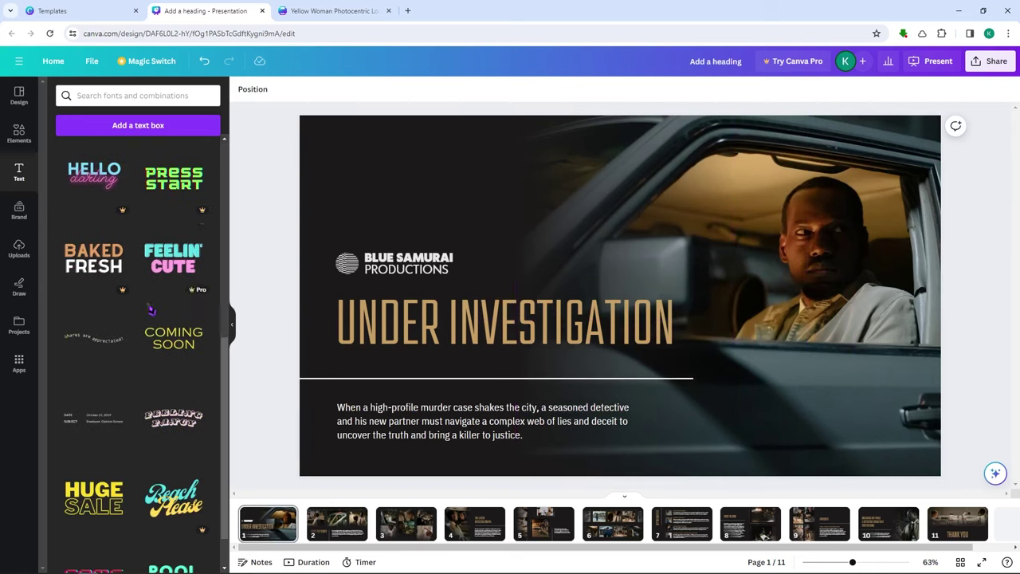
scroll(164, 308, "down", 7)
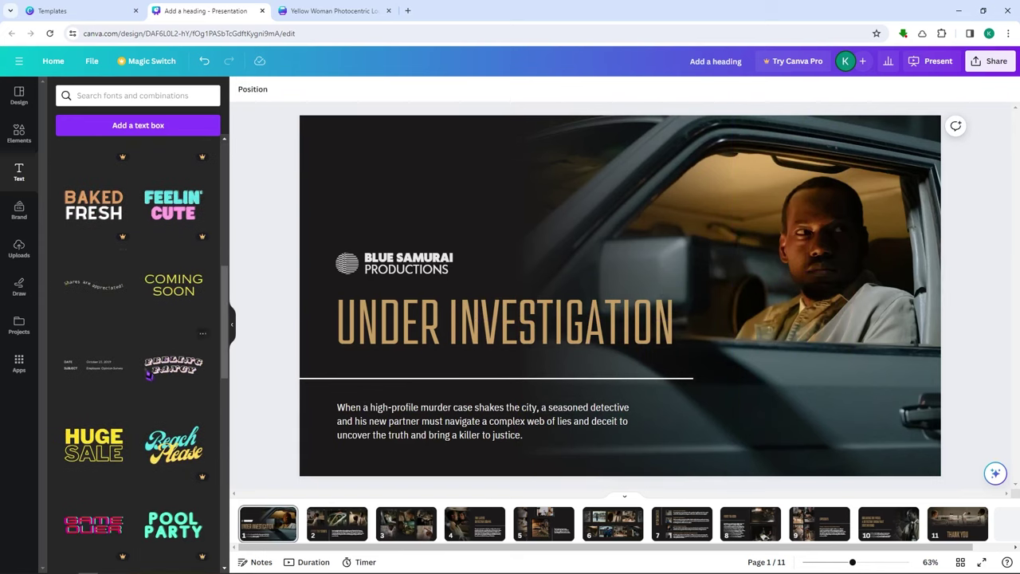
scroll(137, 402, "up", 12)
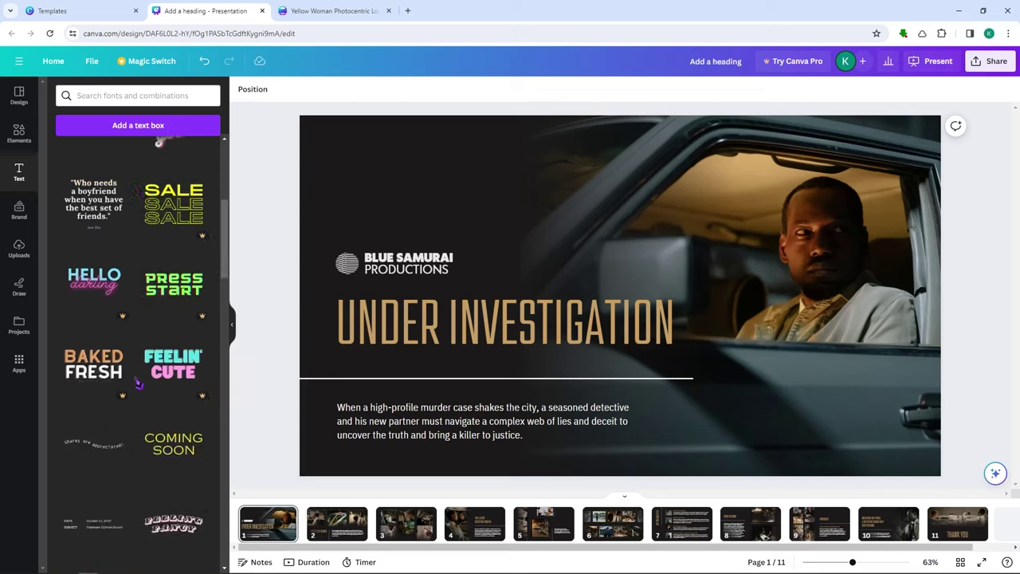
left_click(140, 224)
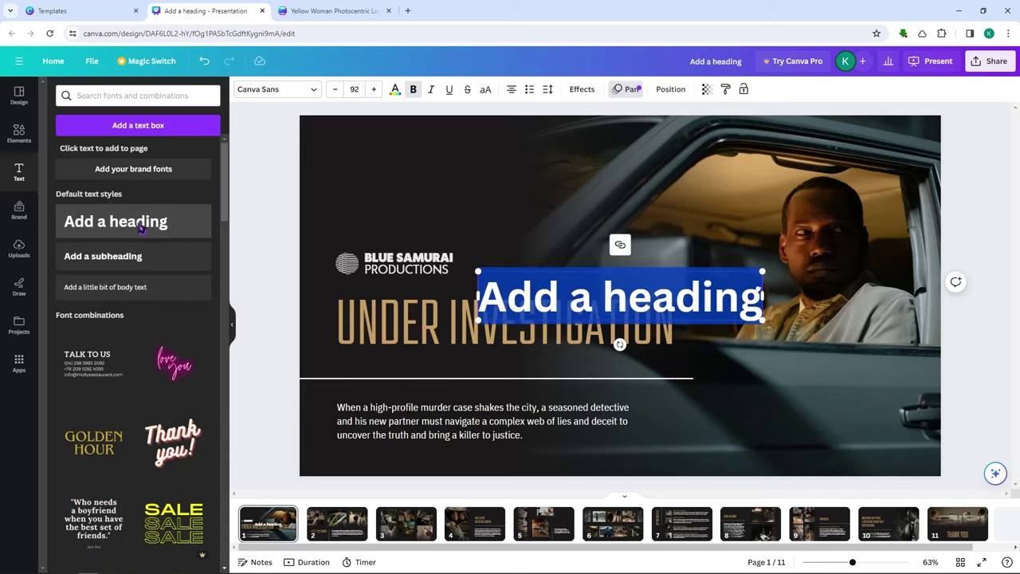
left_click(675, 241)
left_click(669, 309)
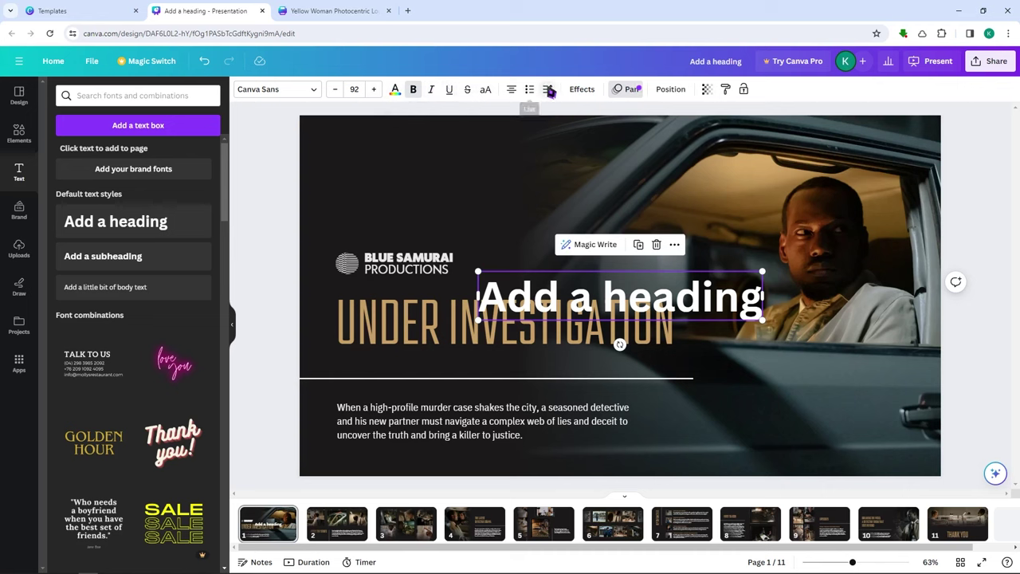
Try the Lift and Hollow text effects on the new heading.
left_click(583, 90)
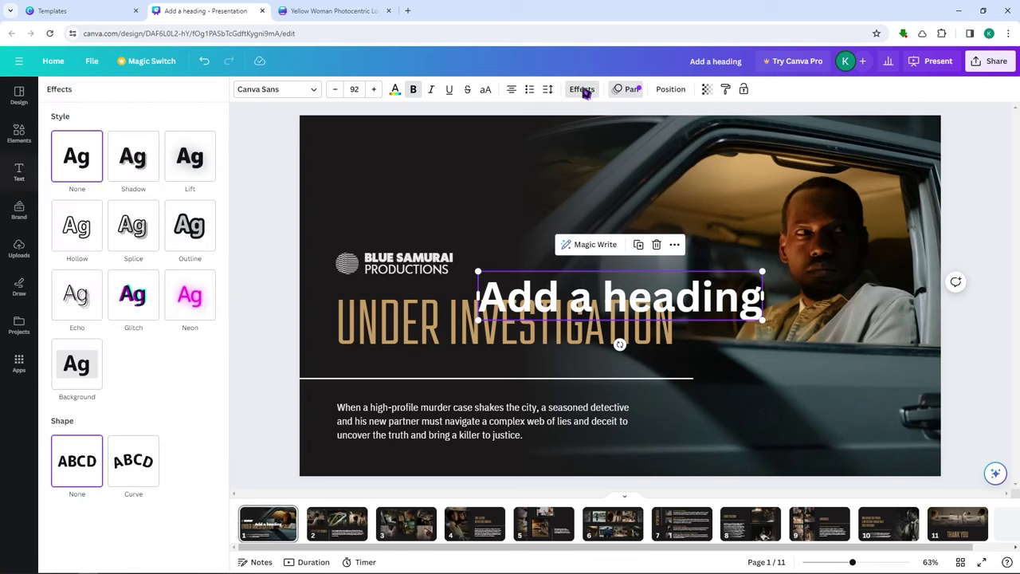
left_click(150, 161)
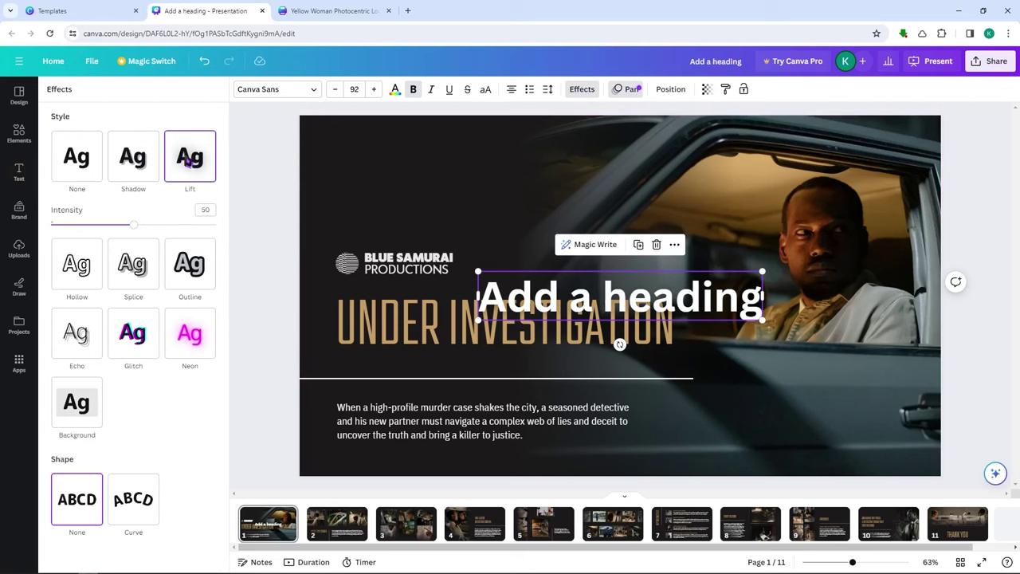
left_click(84, 270)
Move the new heading up over the car window, clear of the UNDER INVESTIGATION title.
double_click(681, 293)
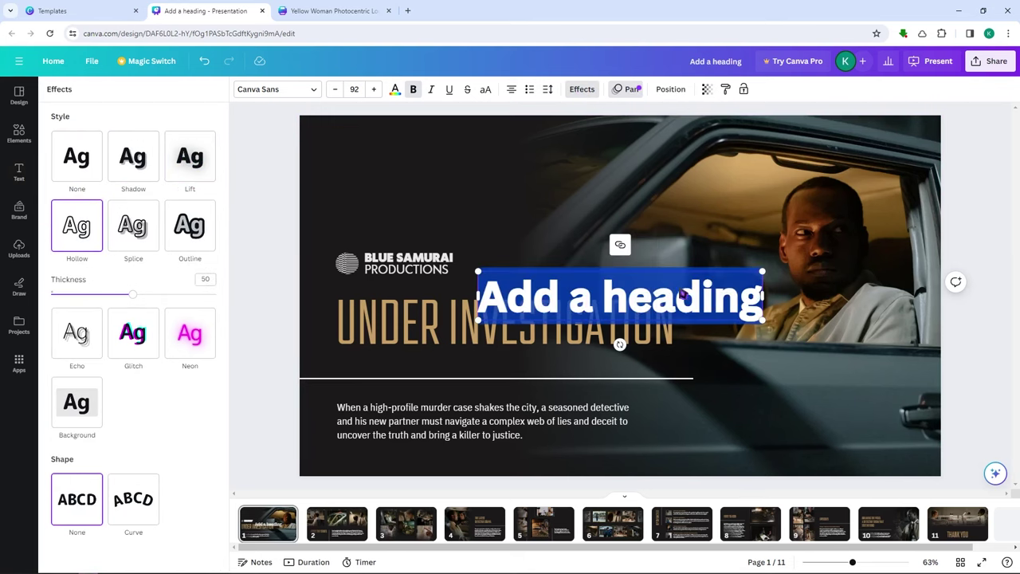
left_click(615, 266)
left_click_drag(614, 266, 687, 237)
left_click_drag(669, 313, 760, 221)
Try the Neon effect at intensity 48 on the heading and reset its effect style to None.
left_click(580, 89)
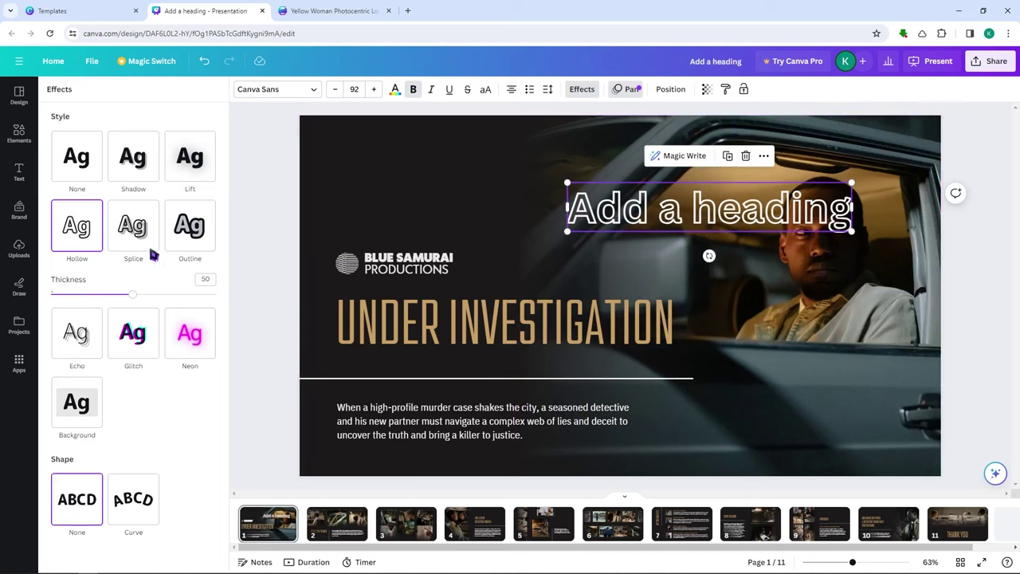
left_click(185, 340)
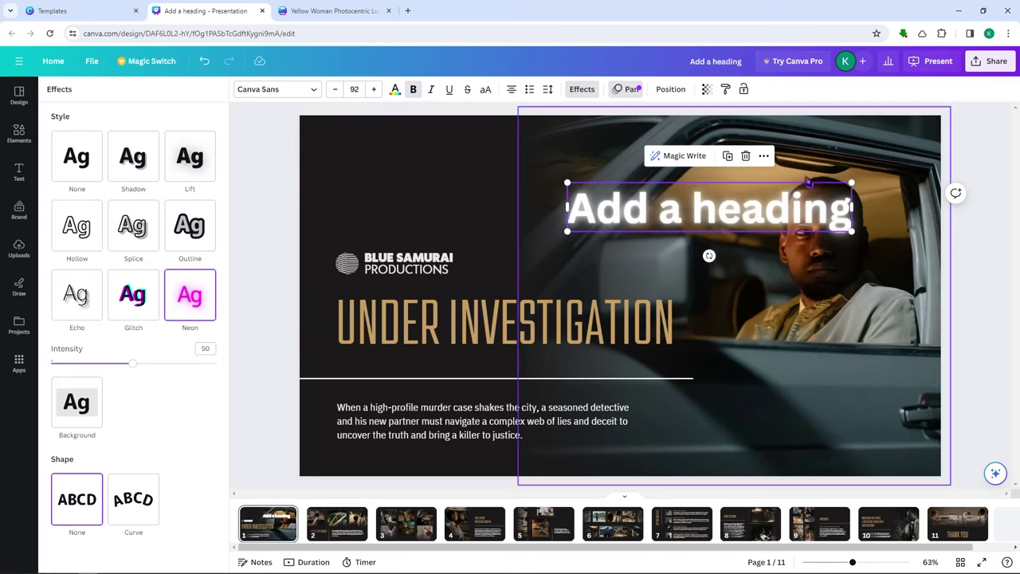
mouse_move(134, 364)
left_mouse_down()
mouse_move(59, 364)
mouse_move(129, 364)
left_mouse_up()
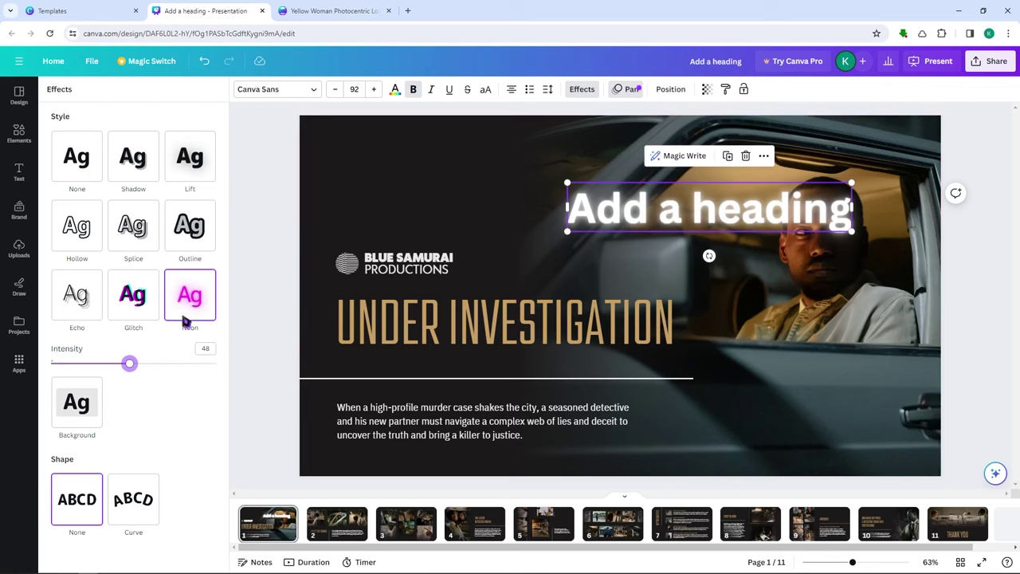
left_click(99, 173)
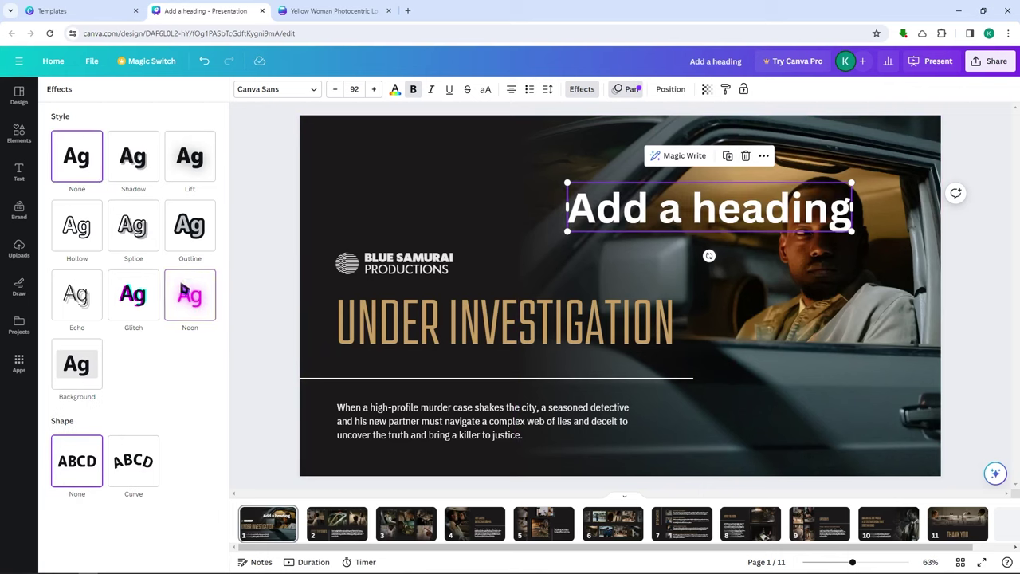
View the heading's text animations and apply the Party animation to the whole cover page.
left_click(630, 90)
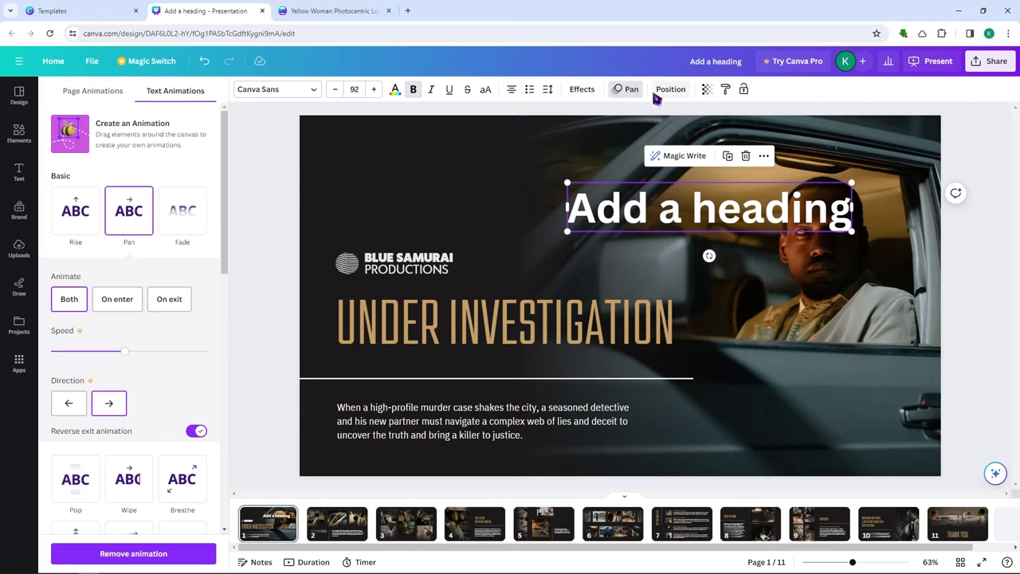
left_click(393, 182)
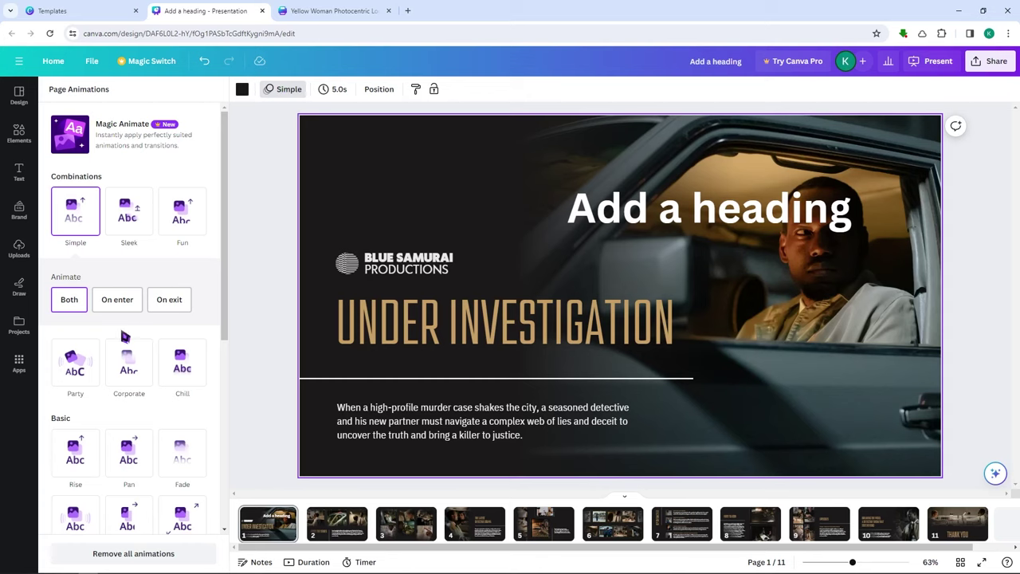
left_click(75, 365)
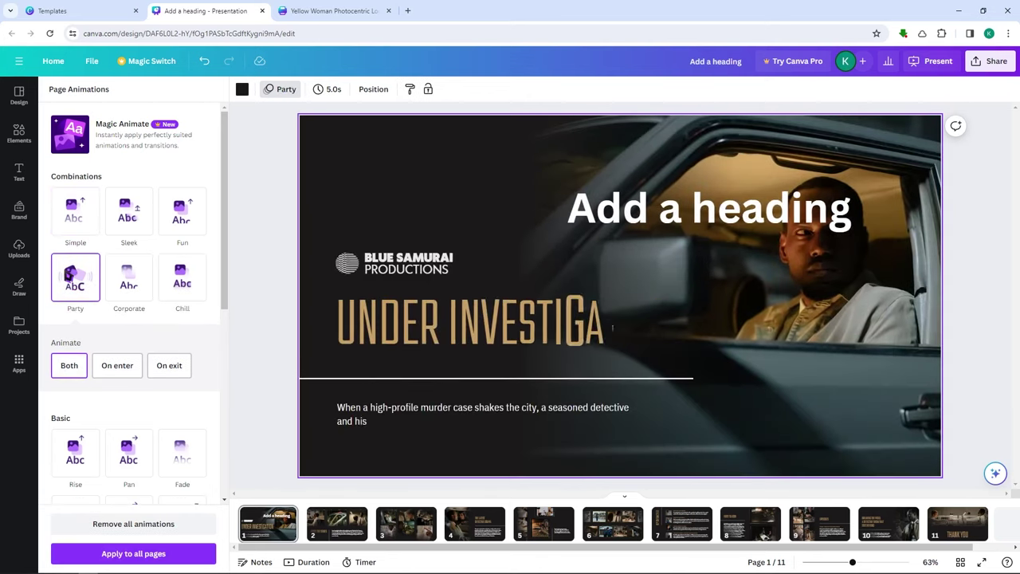
key("Escape")
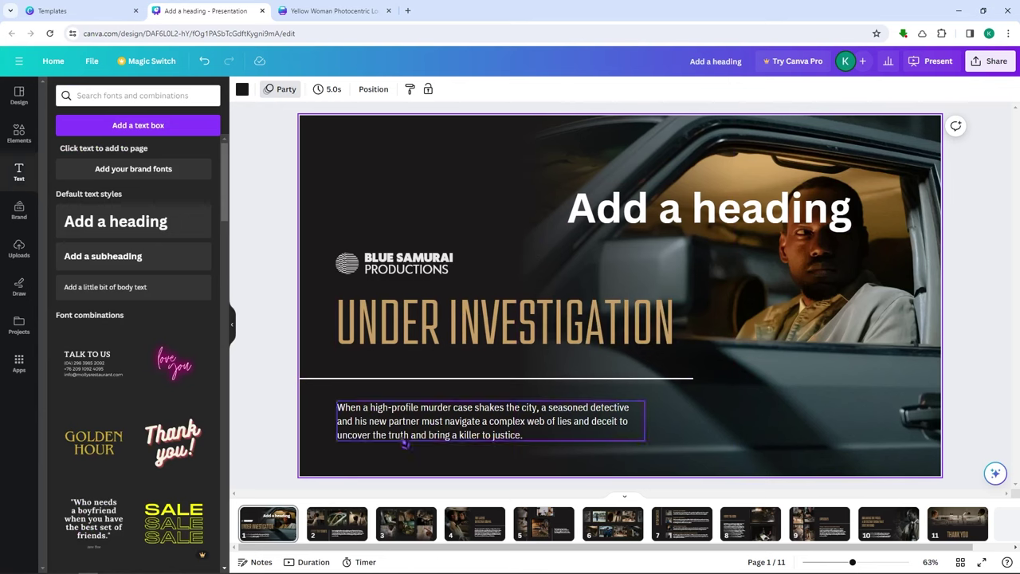
Set the cover page's animation to Chill.
left_click(270, 535)
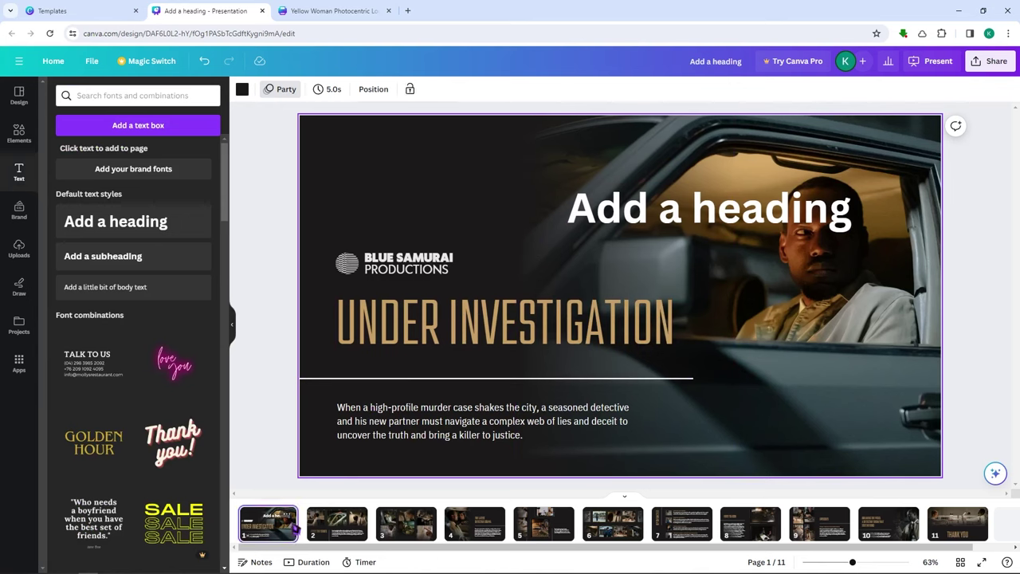
left_click(278, 89)
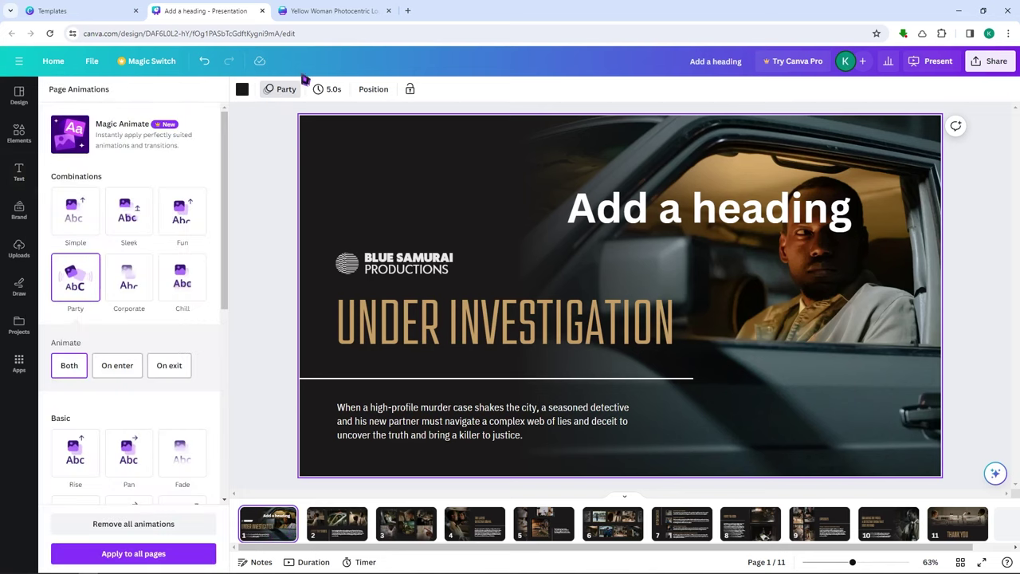
left_click(189, 283)
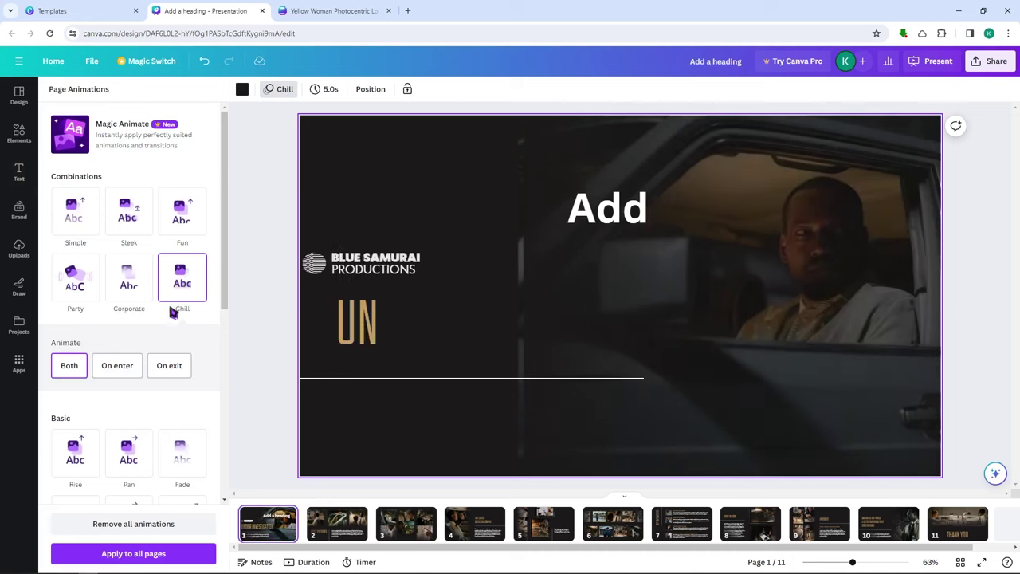
Remove all animations from the cover page.
left_click(160, 524)
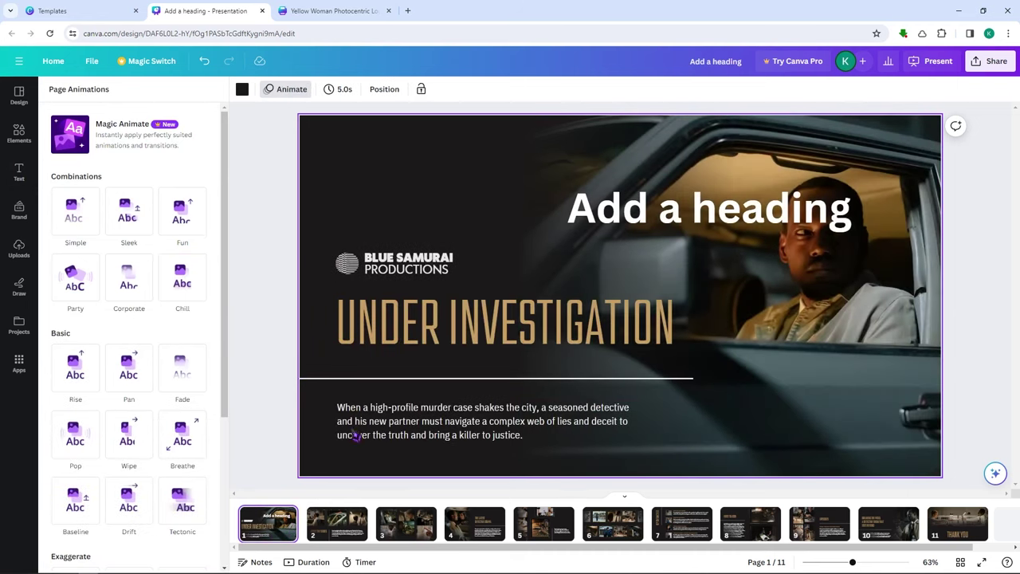
Try the Typewriter text animation on the UNDER INVESTIGATION title and remove it again.
left_click(422, 328)
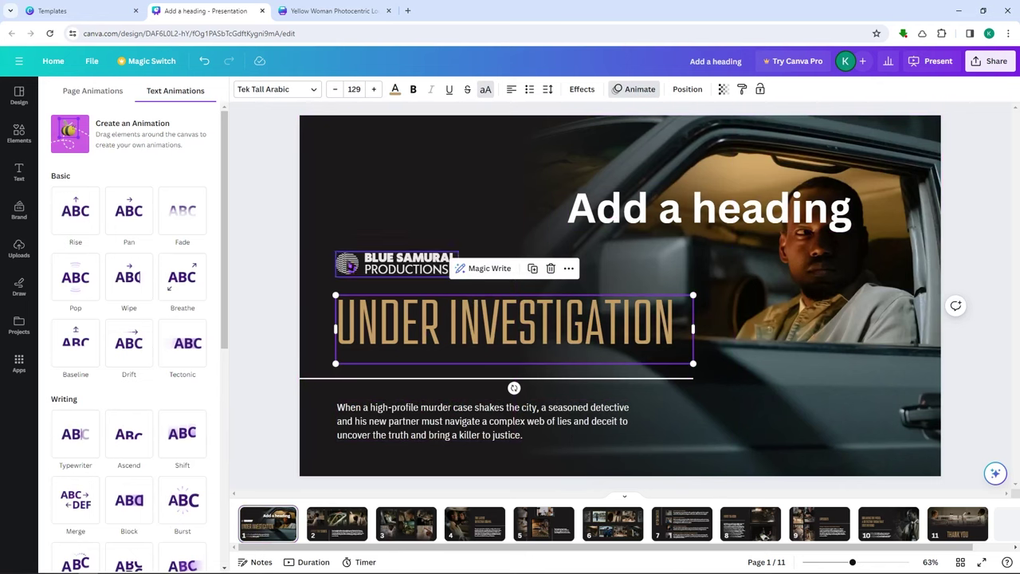
double_click(441, 325)
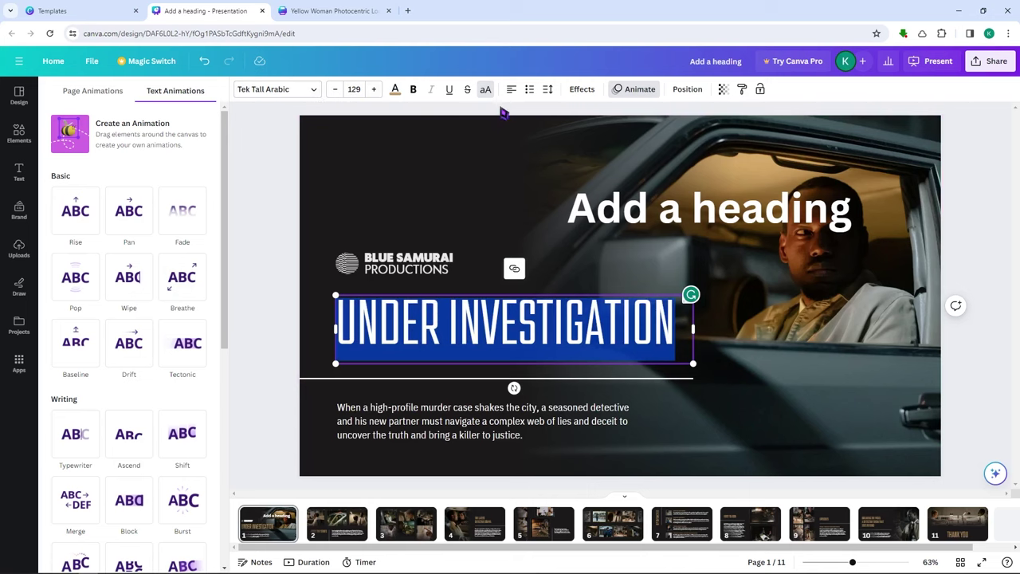
left_click(625, 90)
left_click(627, 92)
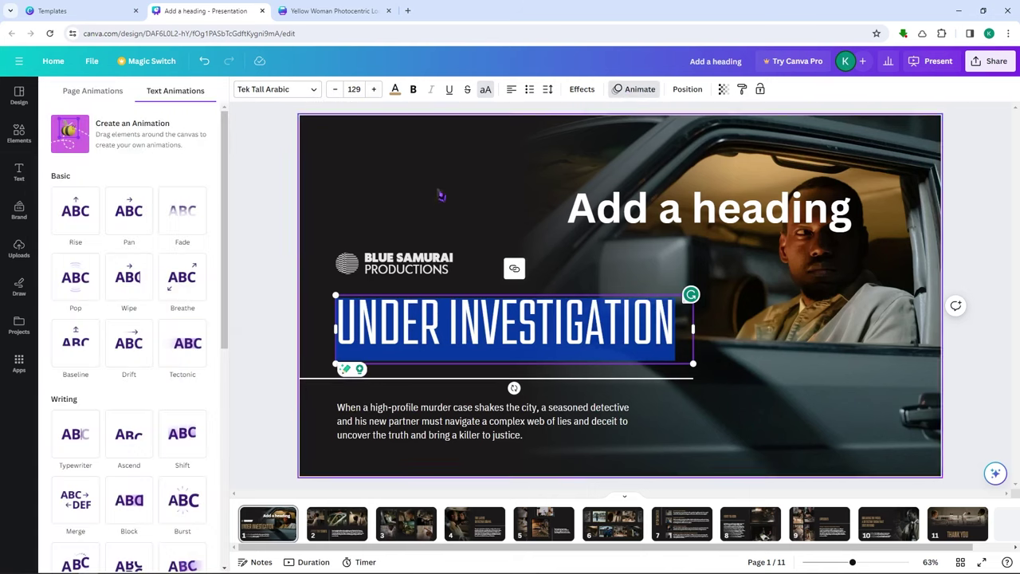
left_click(84, 434)
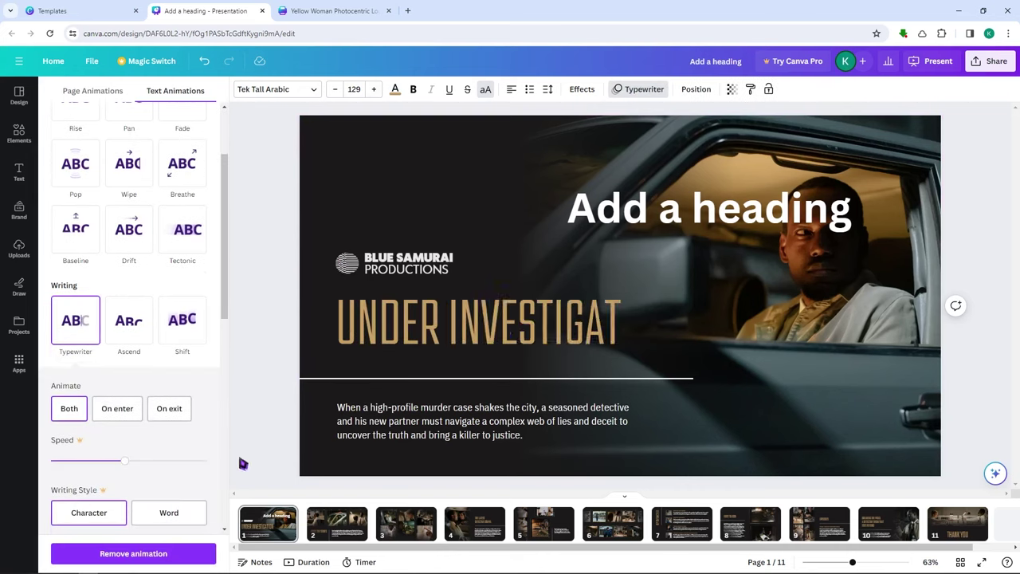
left_click(133, 553)
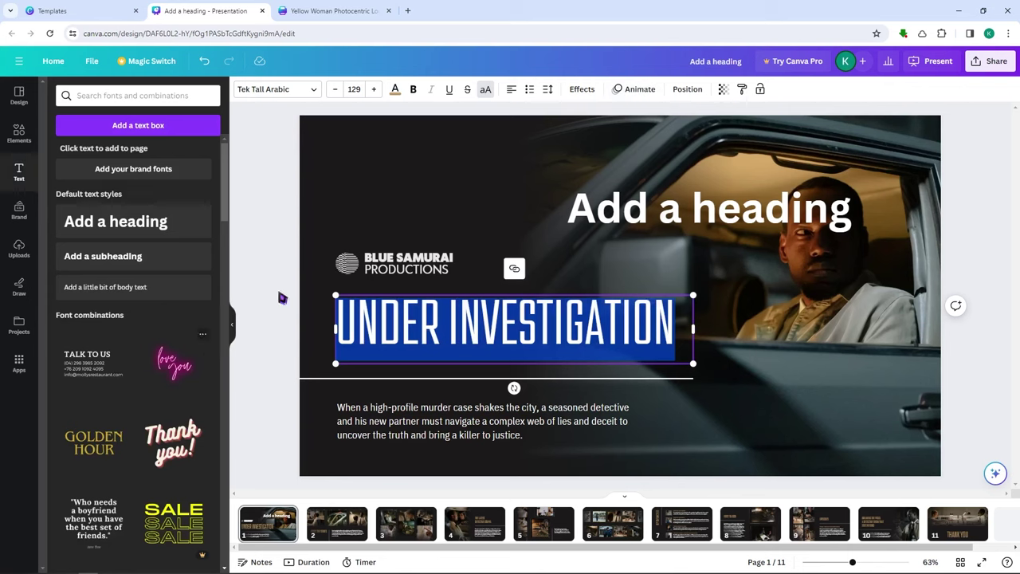
View the title's position and transparency settings, keeping transparency at 100.
left_click(685, 91)
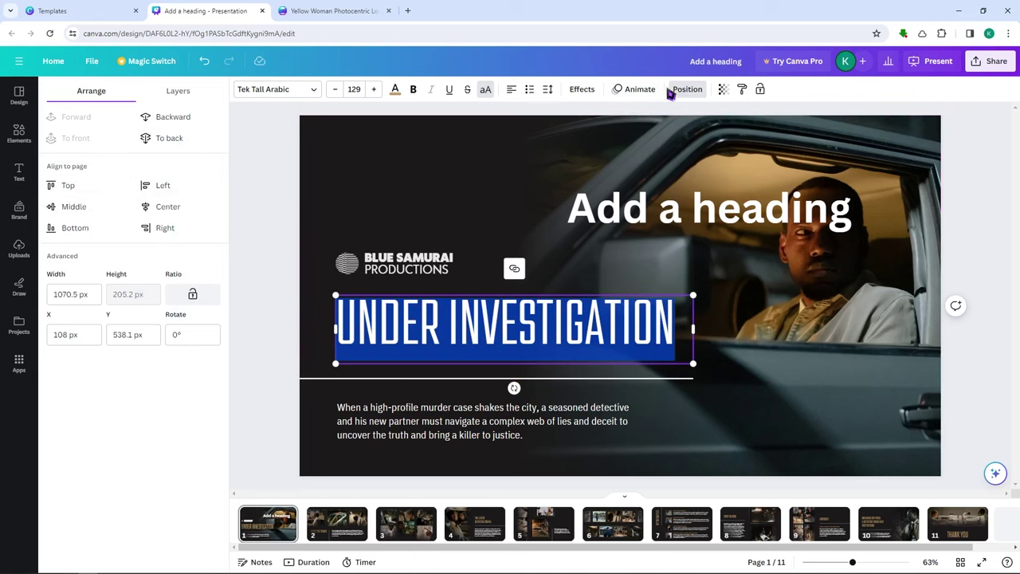
left_click(723, 90)
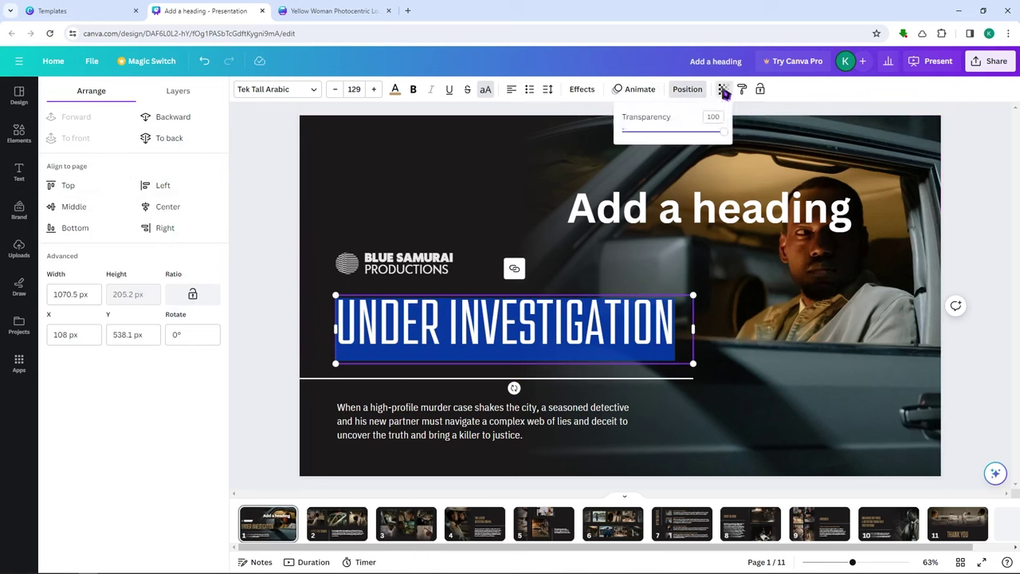
mouse_move(721, 133)
left_mouse_down()
mouse_move(653, 132)
mouse_move(725, 133)
left_mouse_up()
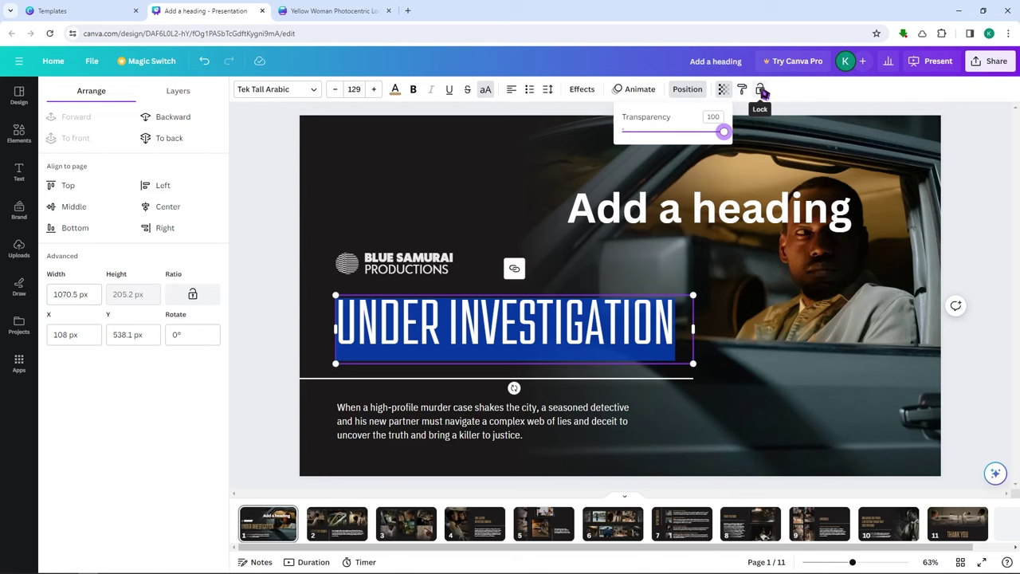
Try locking the UNDER INVESTIGATION title and unlock it again.
left_click(761, 90)
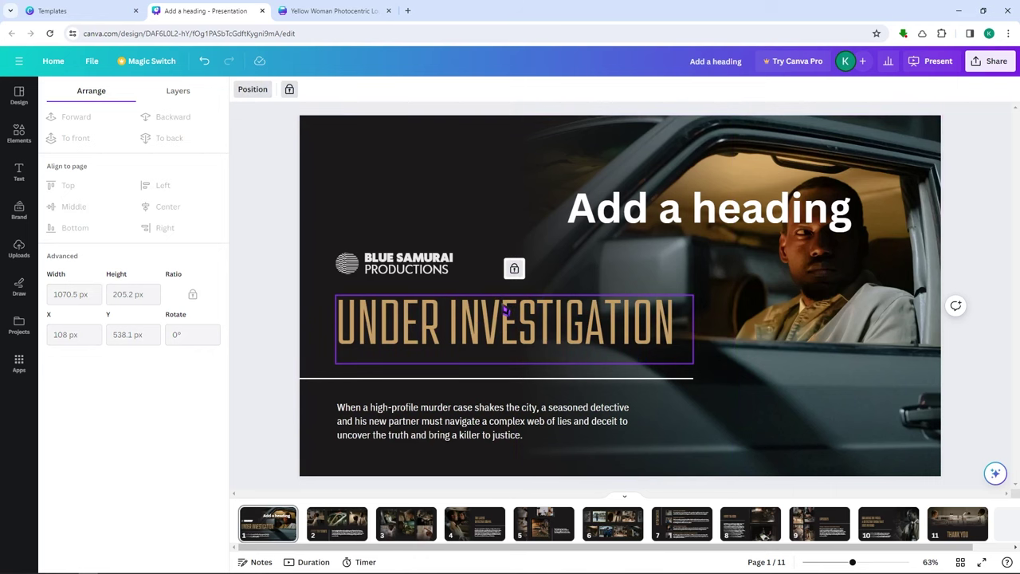
left_click(608, 320)
left_click(606, 311)
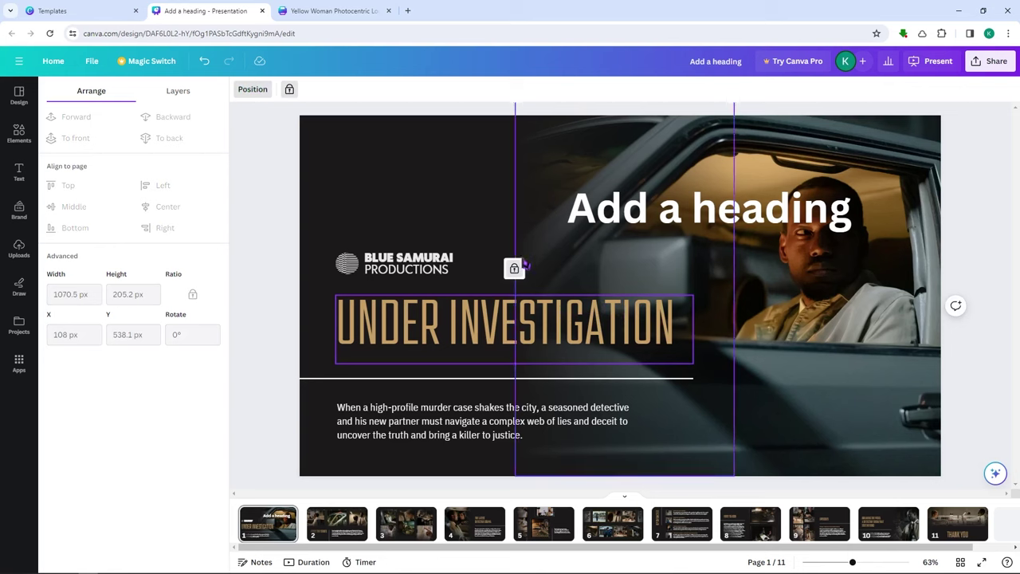
left_click(515, 268)
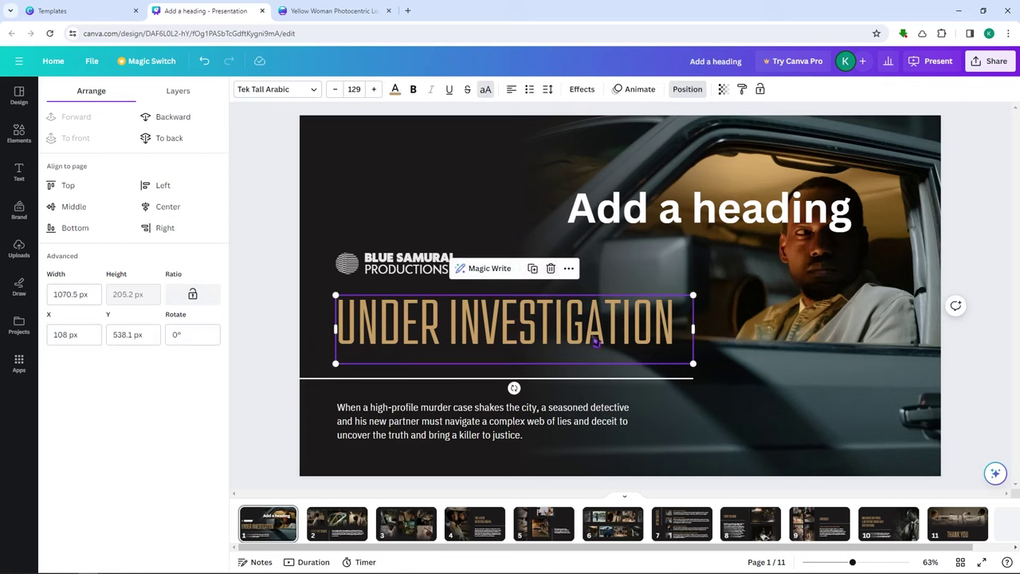
Lock the UNDER INVESTIGATION title in place and check the lock by selecting on and around it.
left_click(761, 89)
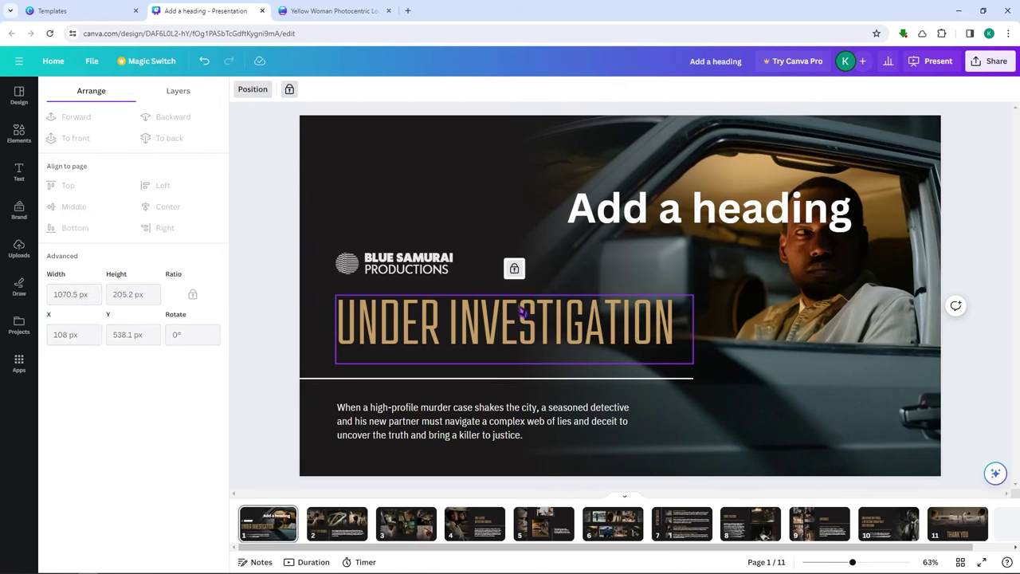
left_click(565, 287)
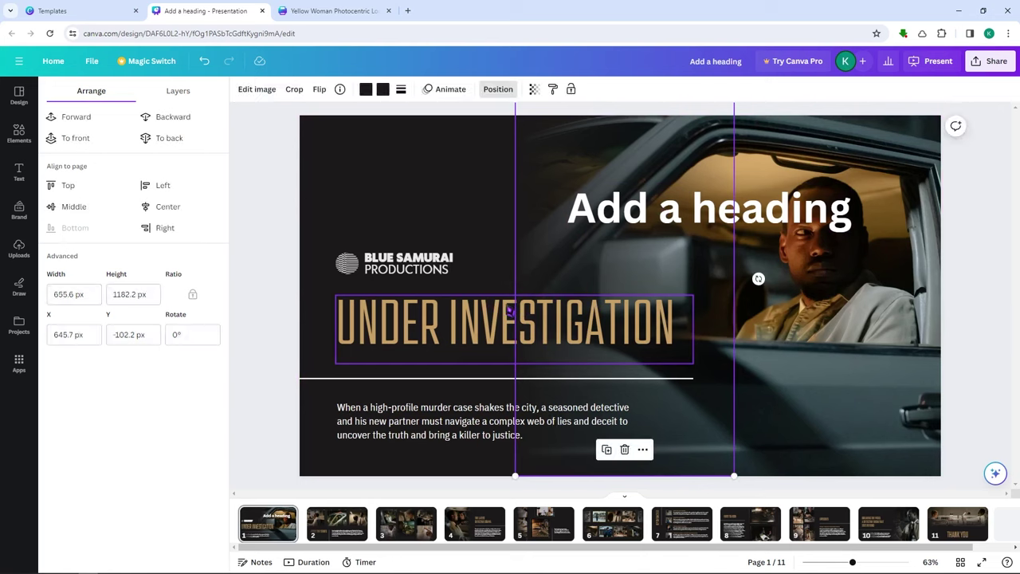
left_click(633, 325)
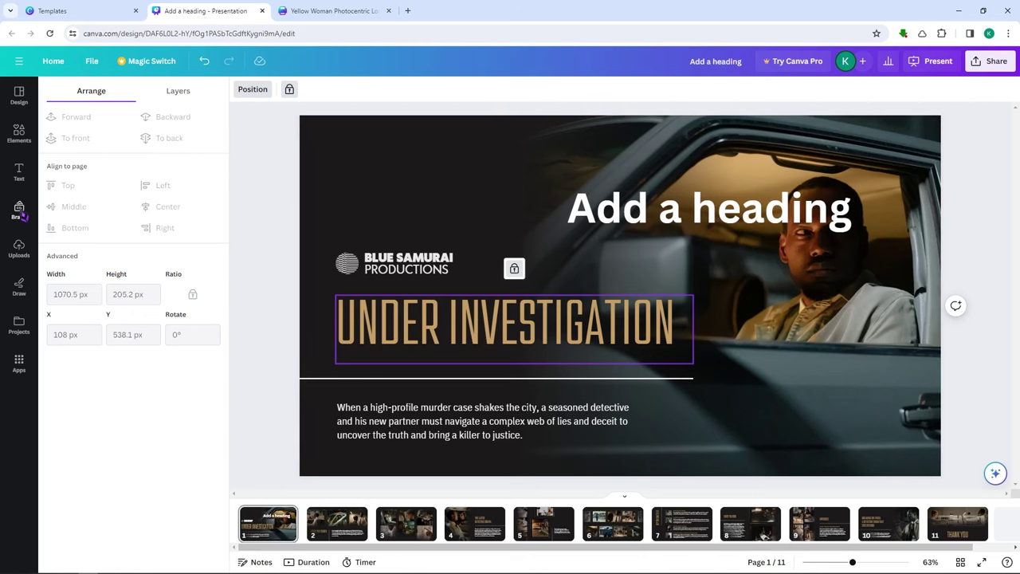
View the Brand Kit section and the media upload options.
left_click(22, 210)
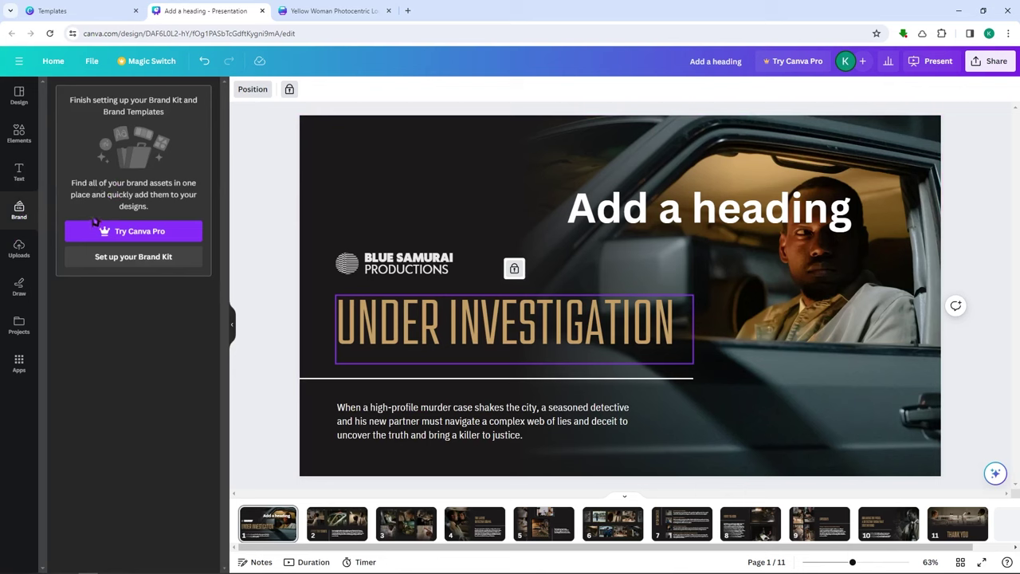
left_click(20, 249)
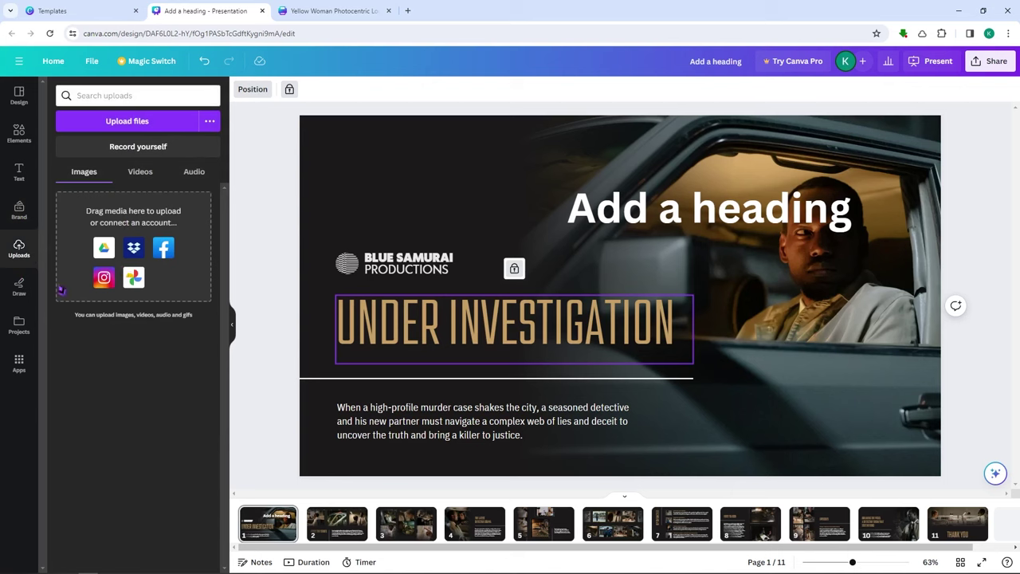
Scribble large red marker loops across the middle of the cover page and undo the drawing.
left_click(19, 287)
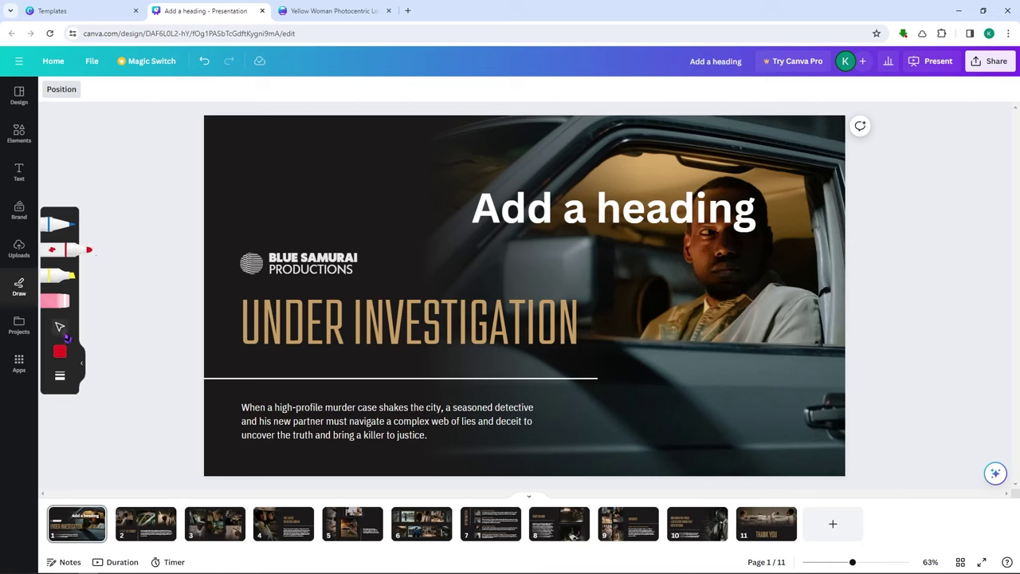
left_click(63, 381)
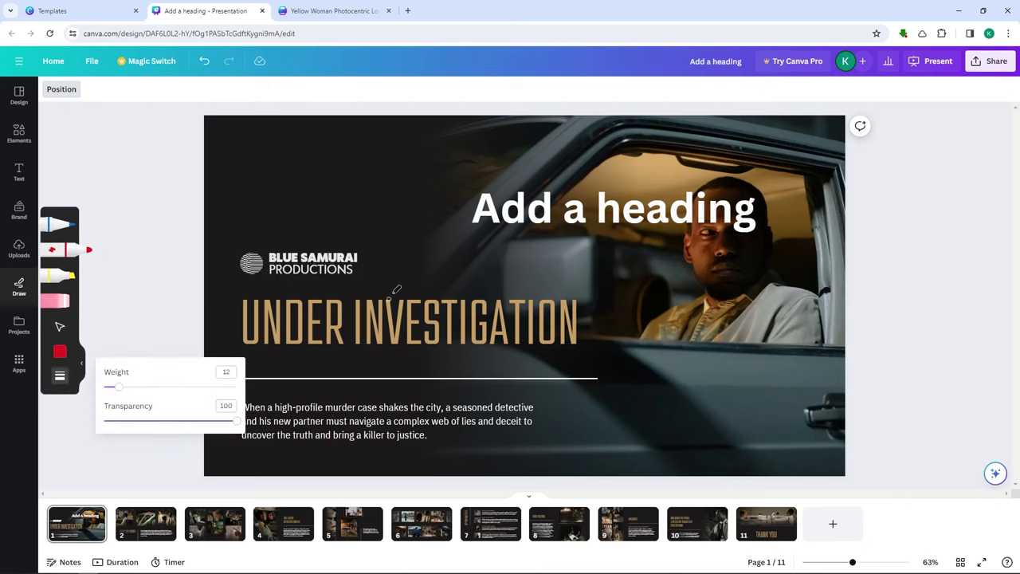
mouse_move(415, 194)
left_mouse_down()
mouse_move(502, 247)
mouse_move(614, 239)
mouse_move(542, 367)
mouse_move(650, 486)
left_mouse_up()
left_click_drag(625, 314, 534, 206)
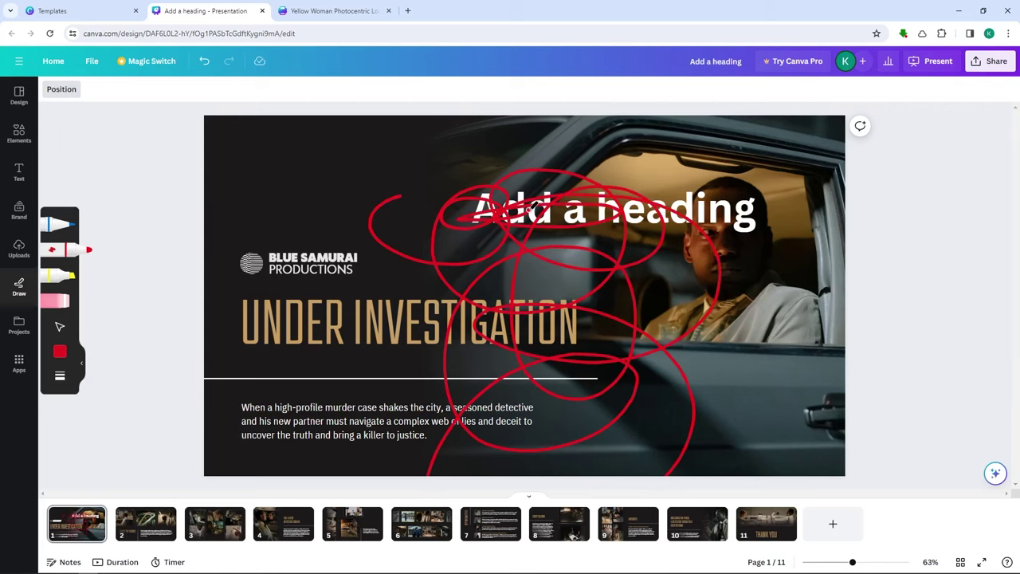
left_click(205, 62)
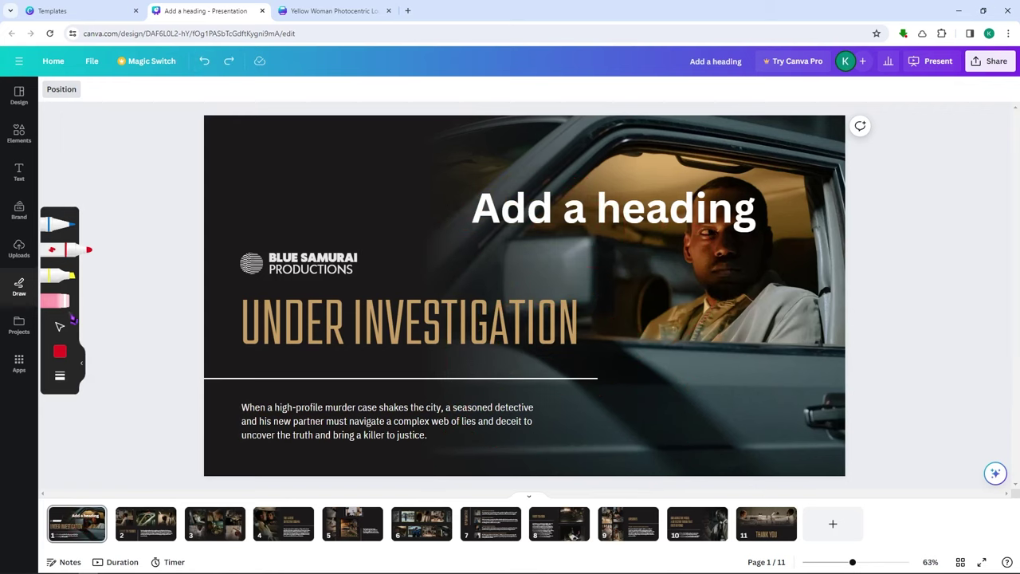
View the saved projects, including the list of designs.
left_click(19, 325)
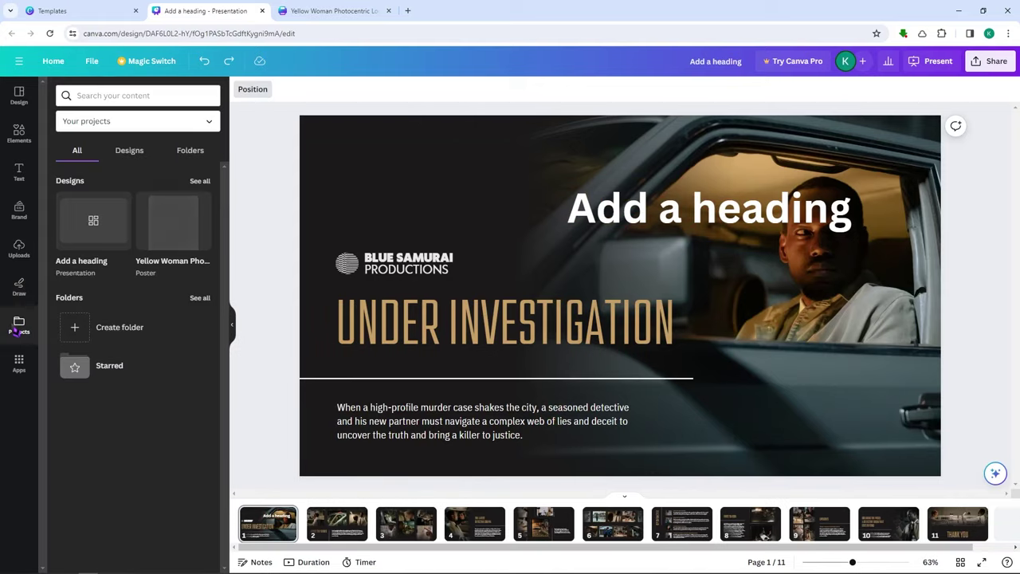
left_click(126, 158)
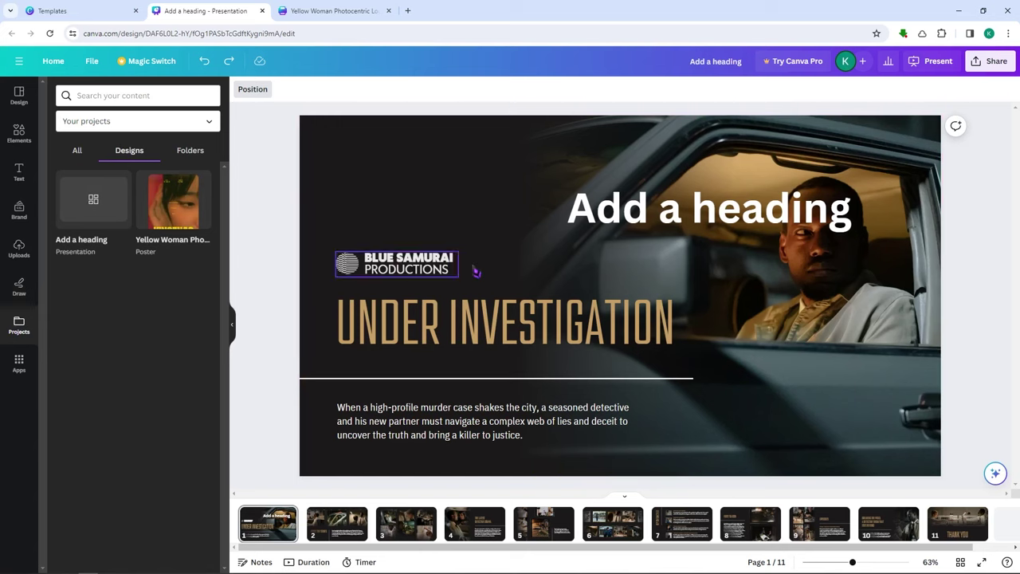
left_click(79, 151)
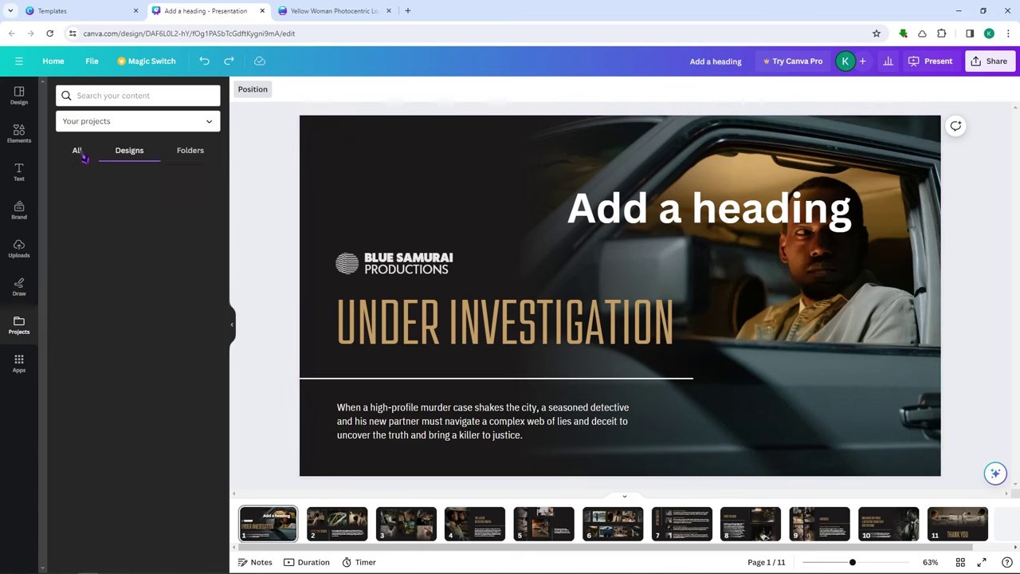
Browse the apps available to discover and check the list of apps already in use.
left_click(19, 360)
scroll(158, 388, "down", 10)
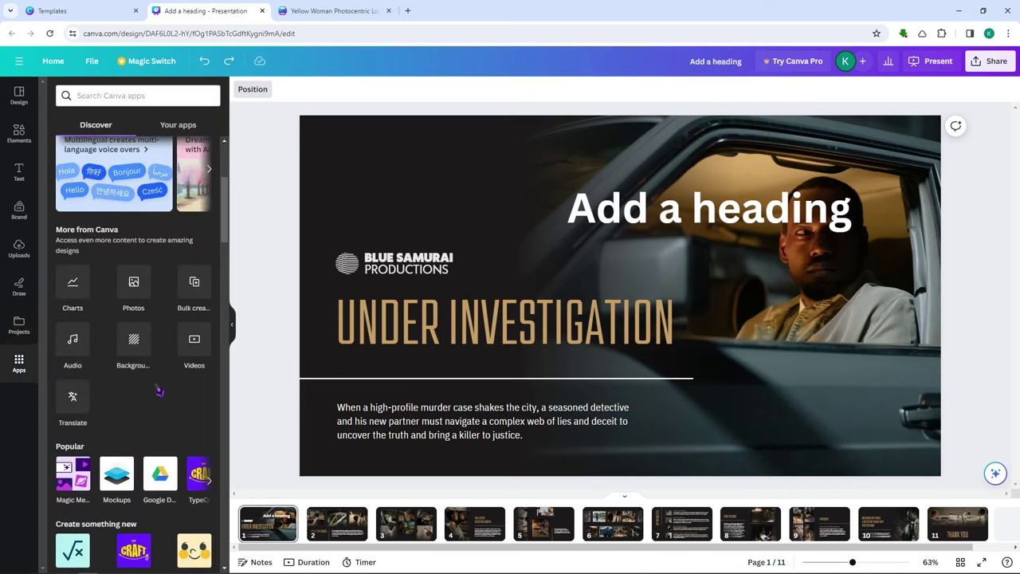
scroll(136, 359, "up", 4)
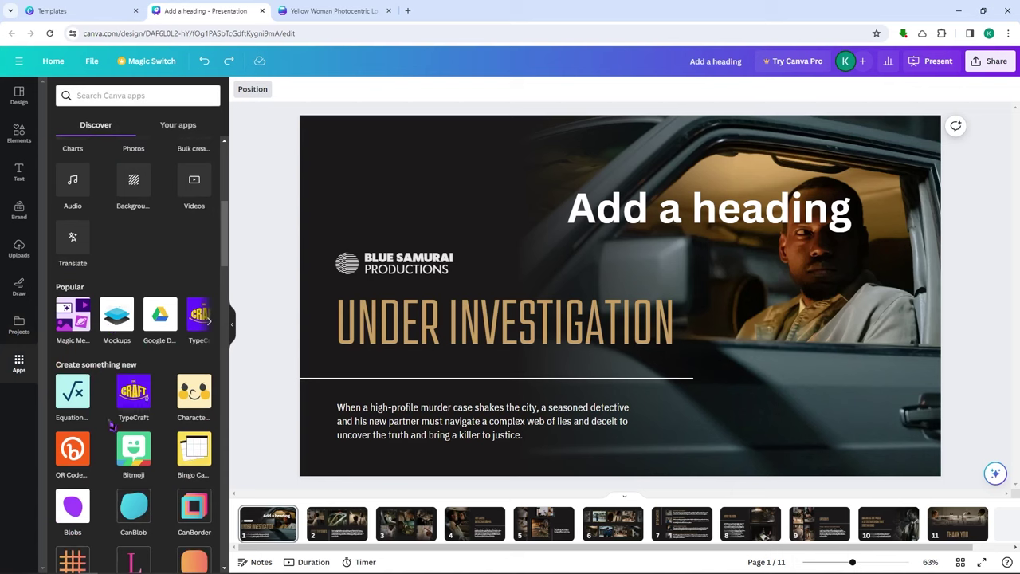
scroll(124, 410, "down", 6)
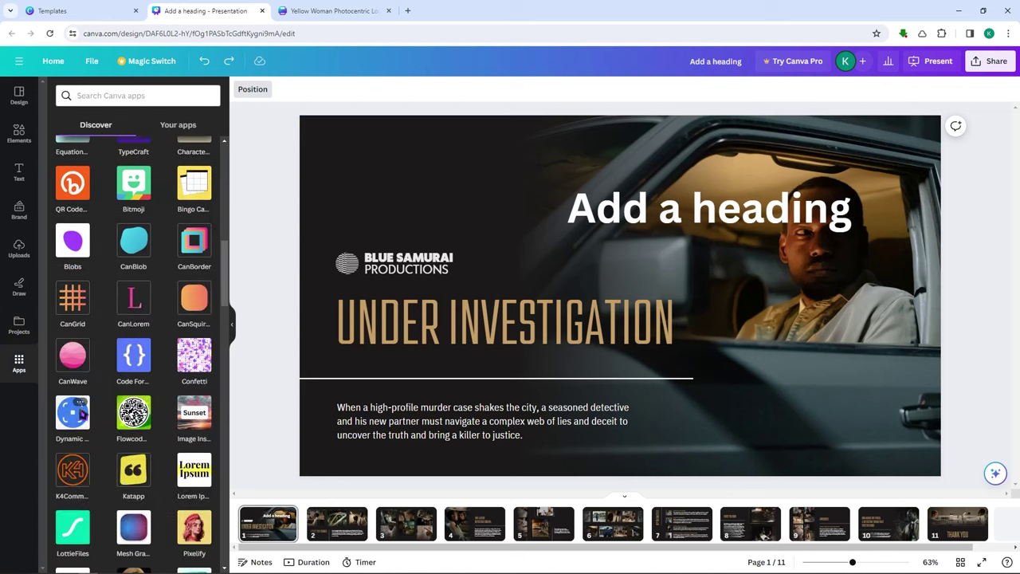
scroll(119, 423, "up", 6)
scroll(115, 187, "up", 5)
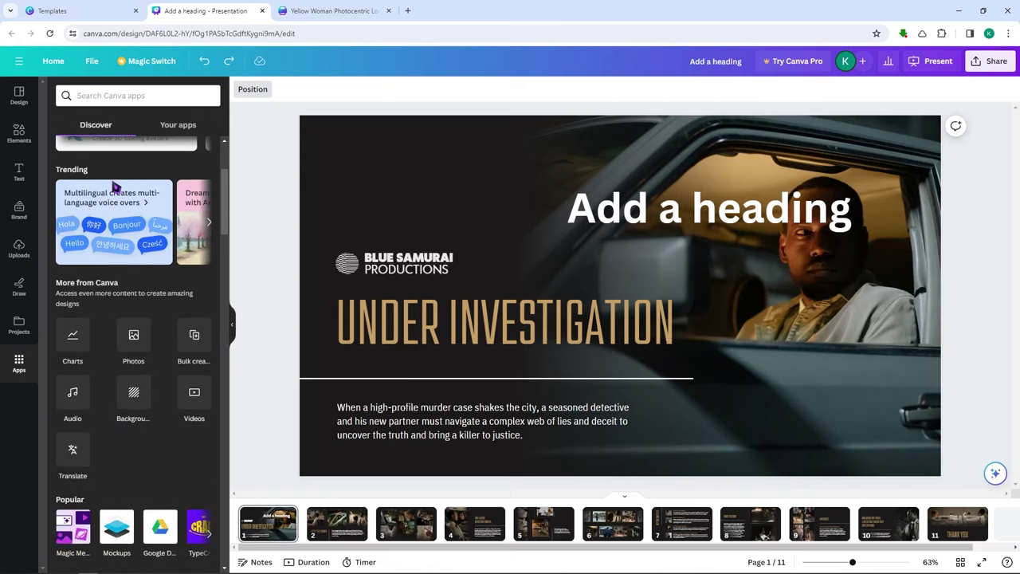
left_click(171, 125)
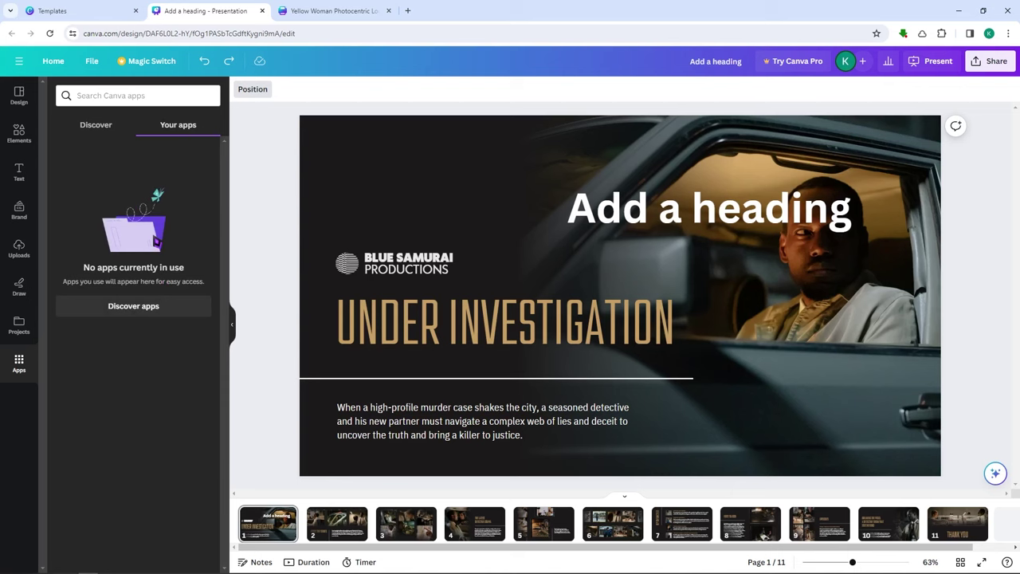
left_click(102, 128)
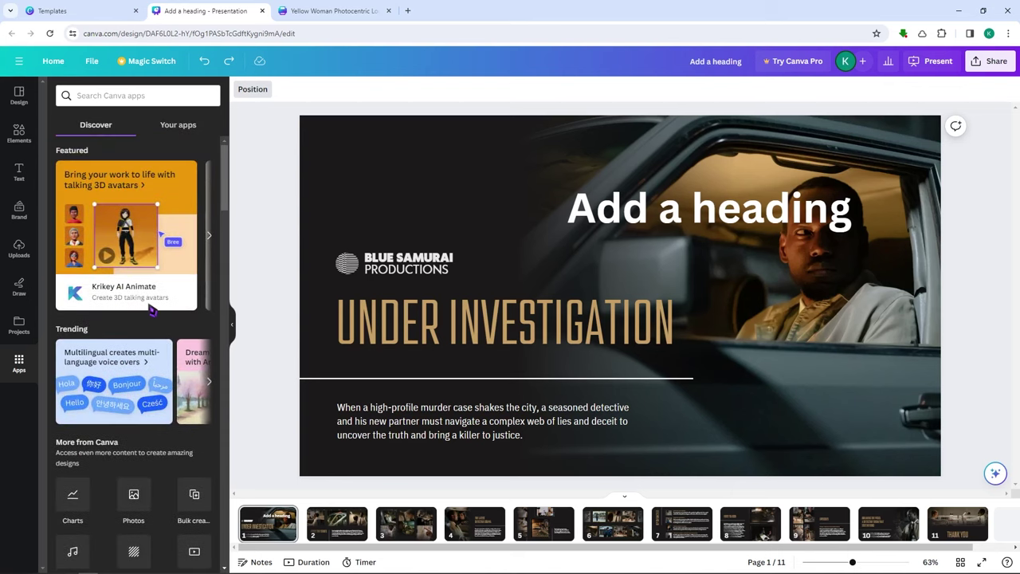
scroll(151, 384, "down", 2)
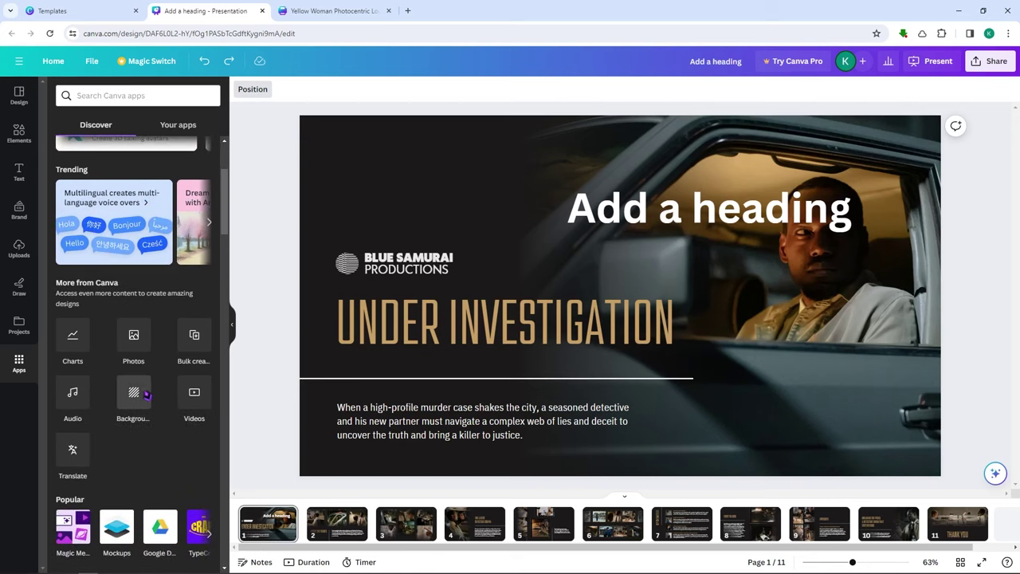
Return to the design styles and bring the first page's thumbnail back into view.
left_click(18, 96)
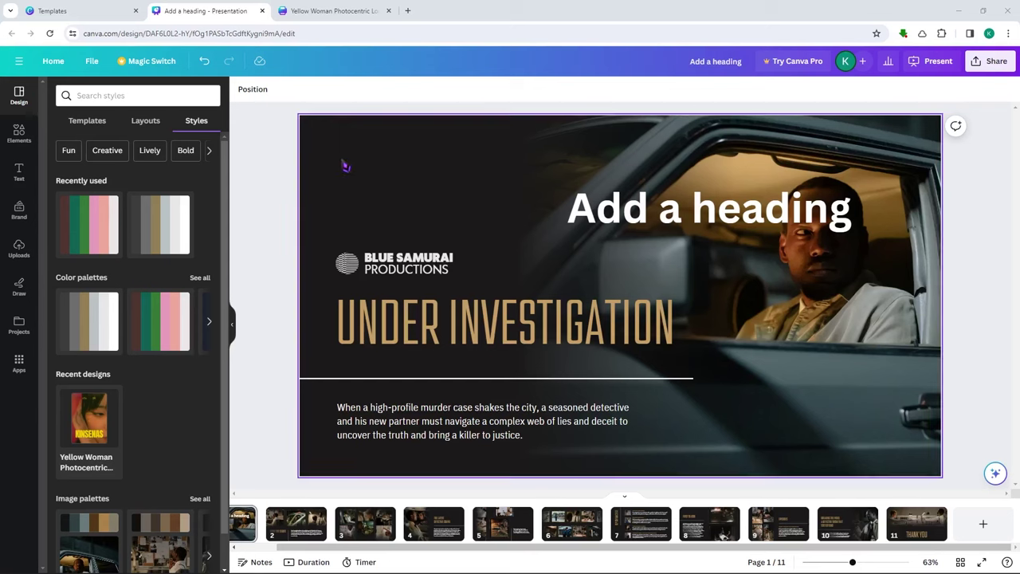
scroll(303, 550, "left", 2)
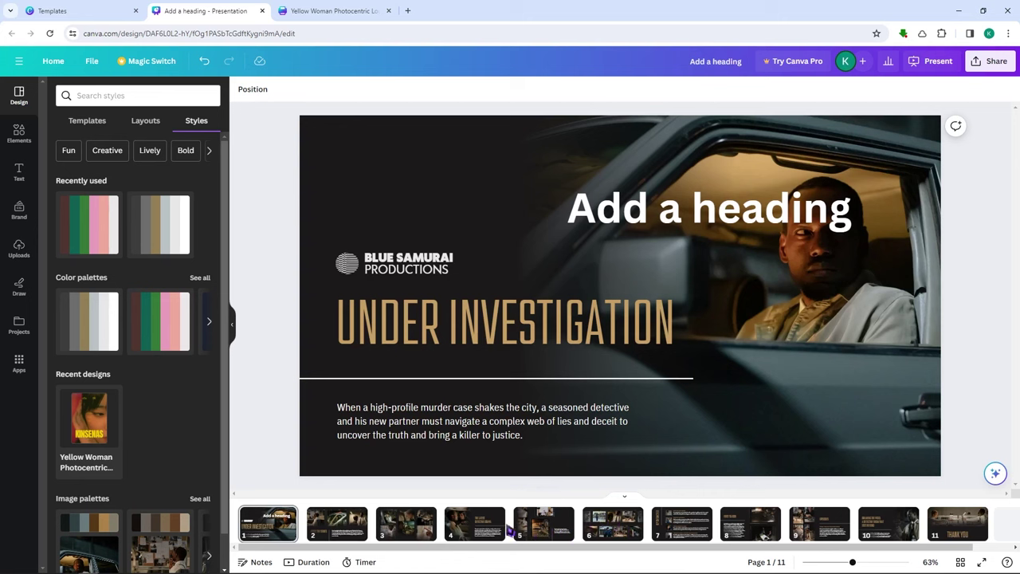
left_click_drag(544, 520, 535, 213)
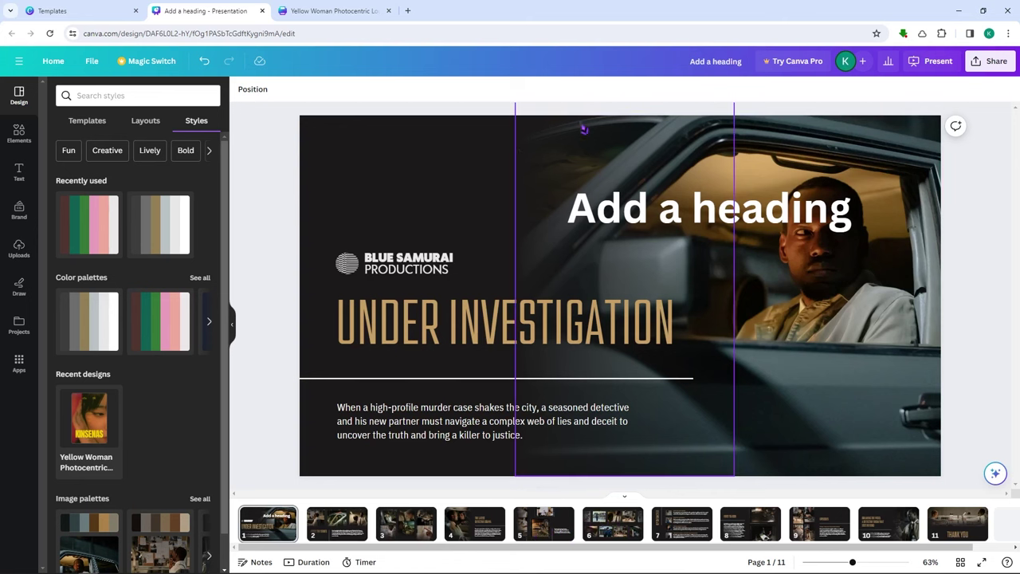
left_click_drag(584, 128, 567, 246)
left_click_drag(553, 301, 506, 428)
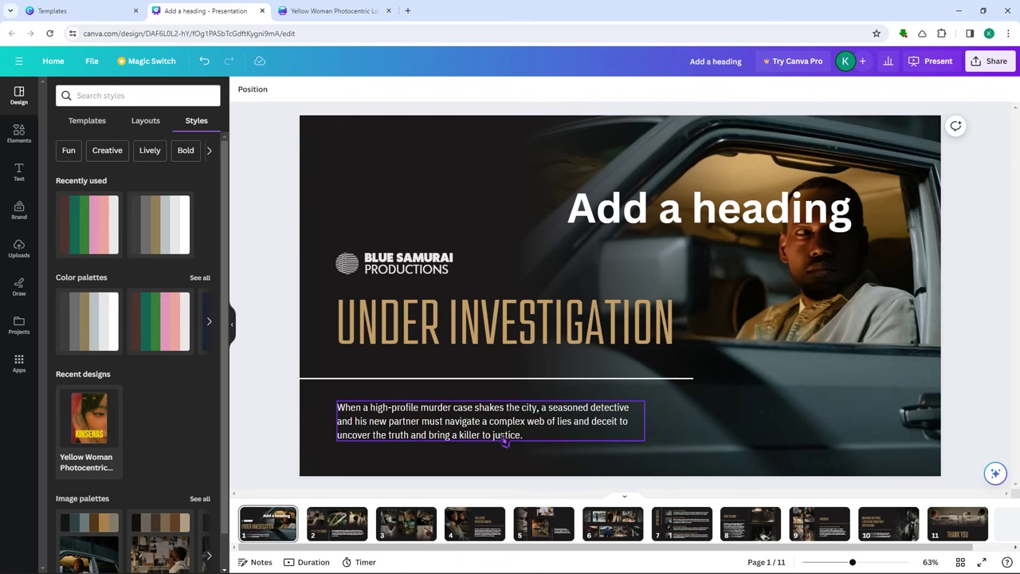
Show the first page's presenter notes and review the available presentation modes, including Autoplay.
left_click(261, 563)
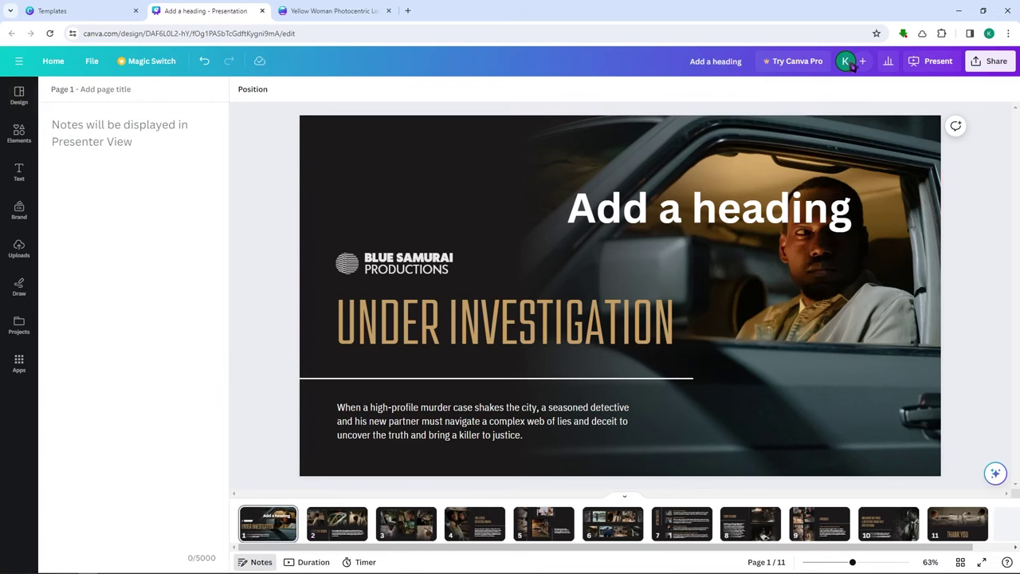
left_click(927, 69)
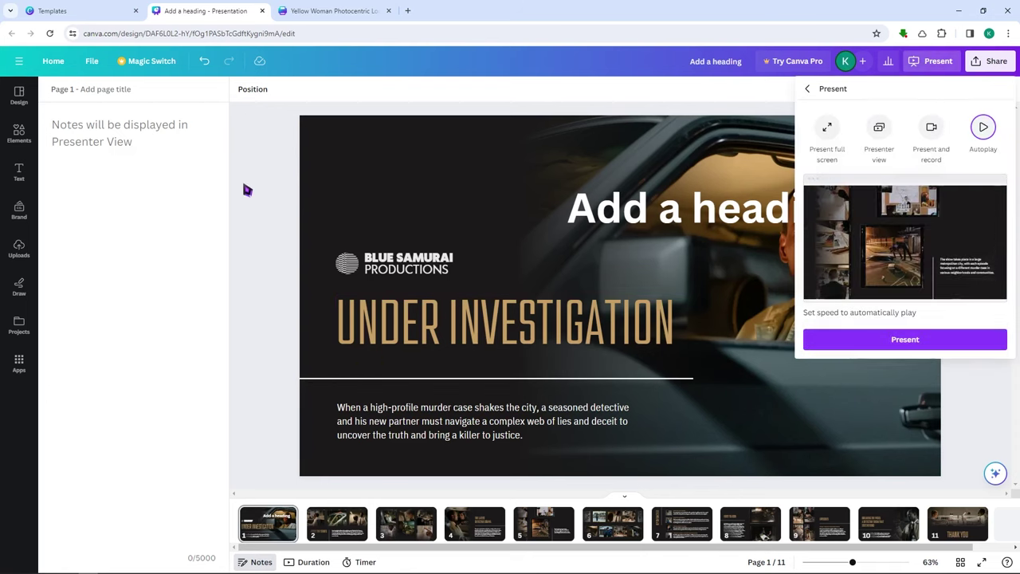
left_click(92, 144)
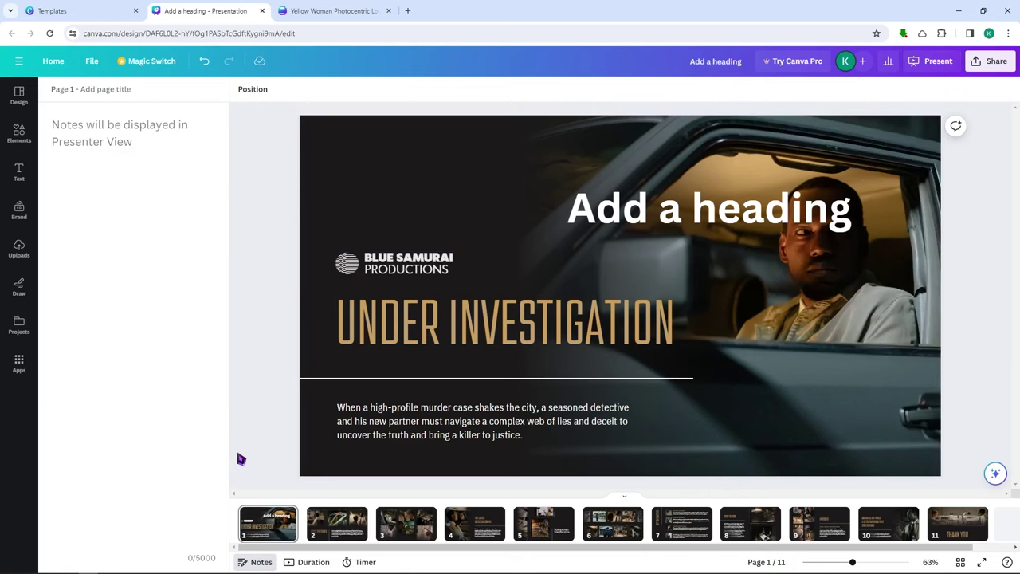
Show the page durations in the timeline and check the timing settings of the About the Series page.
left_click(313, 563)
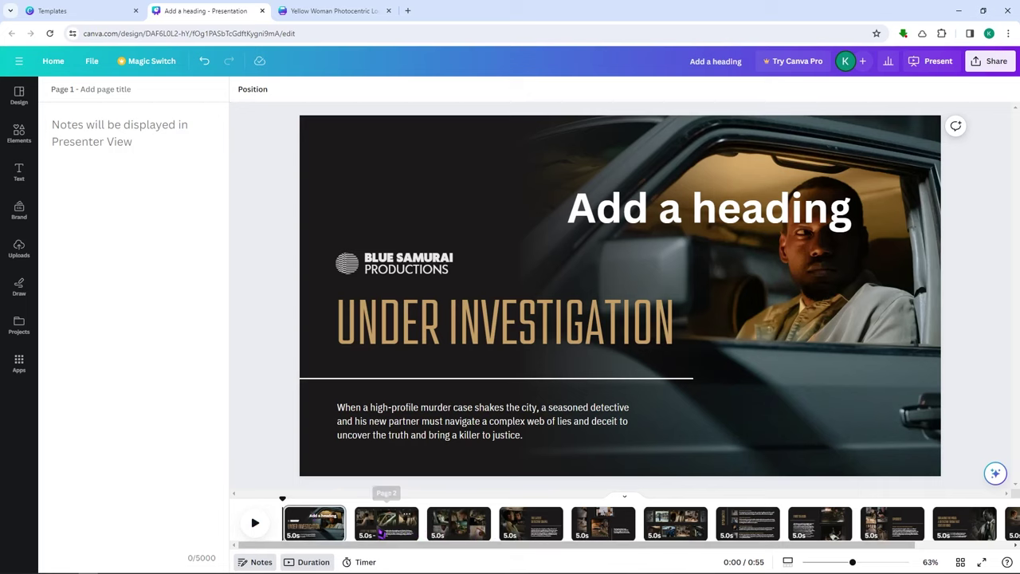
left_click(381, 532)
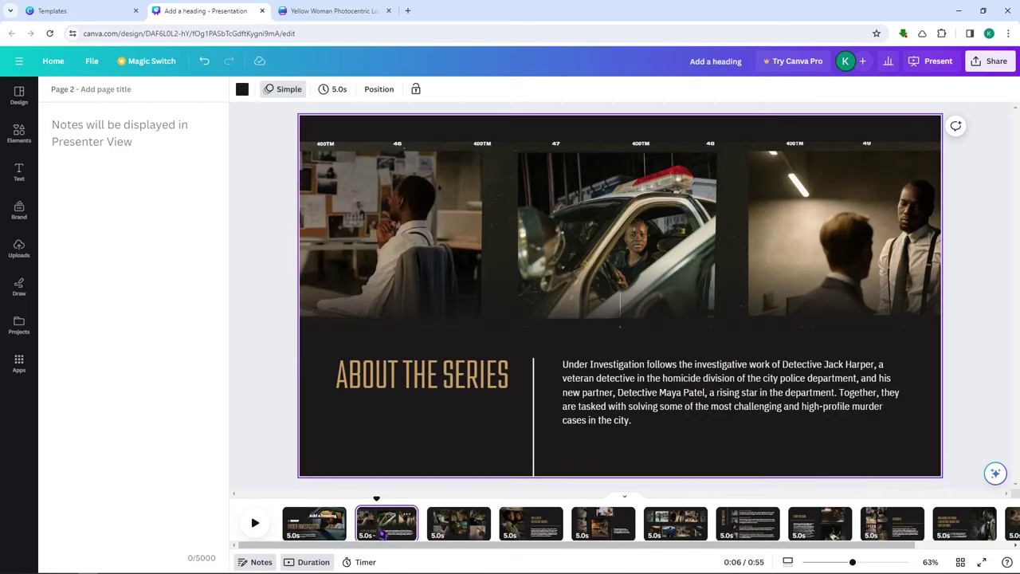
left_click(341, 88)
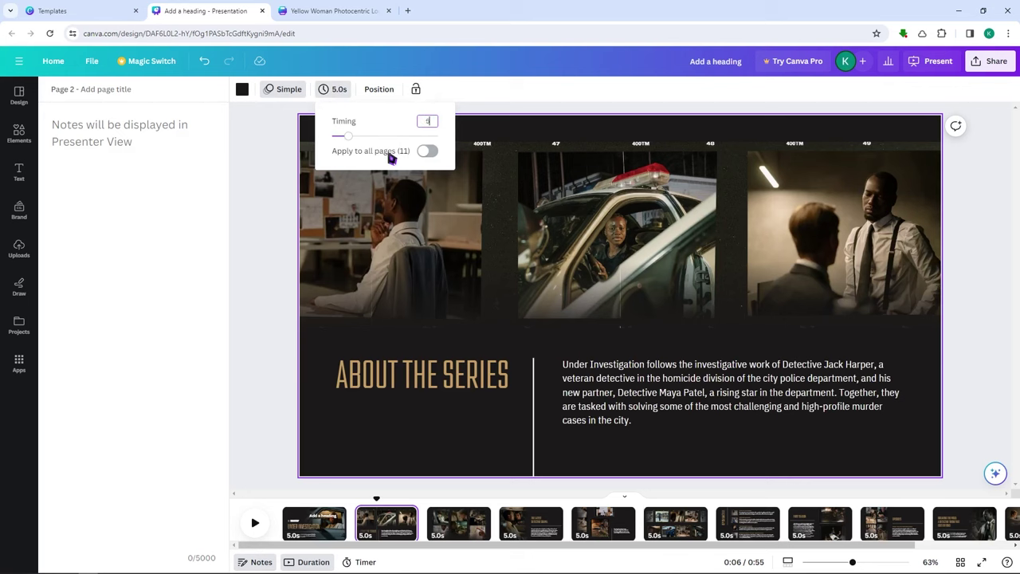
left_click(460, 100)
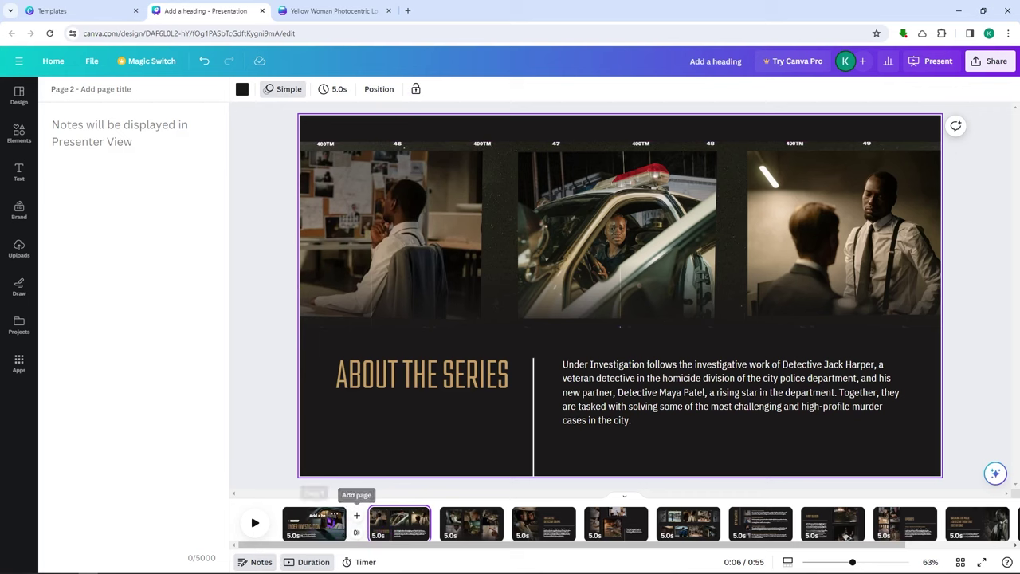
Add Line Wipe transitions between pages 1 and 2 and between pages 2 and 3.
left_click(357, 535)
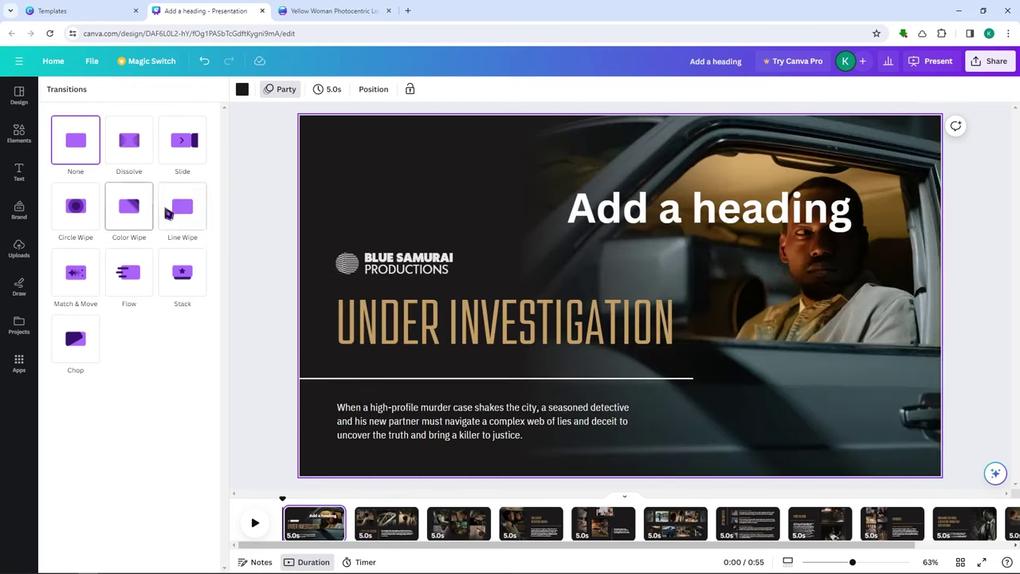
left_click(181, 209)
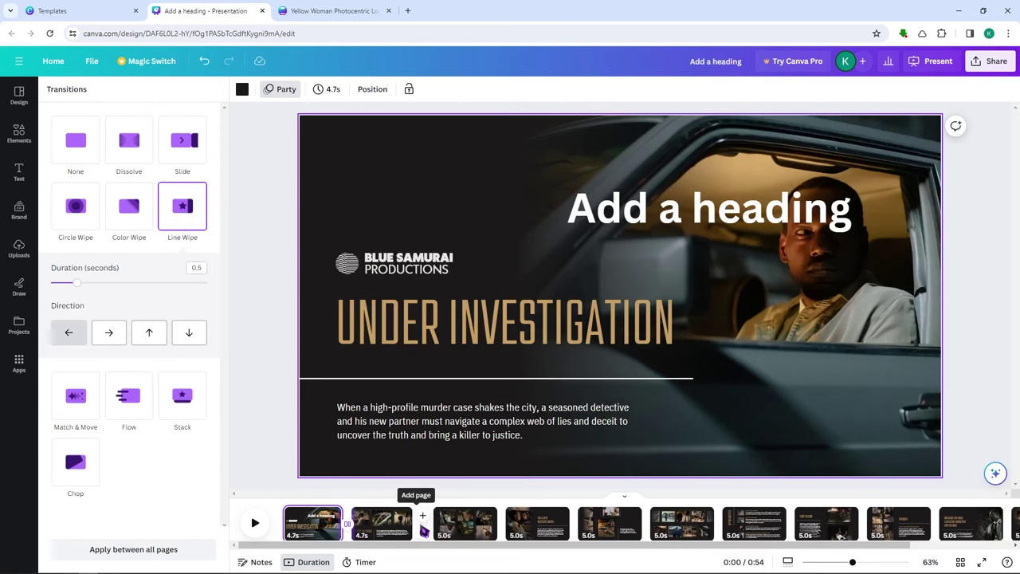
left_click(422, 518)
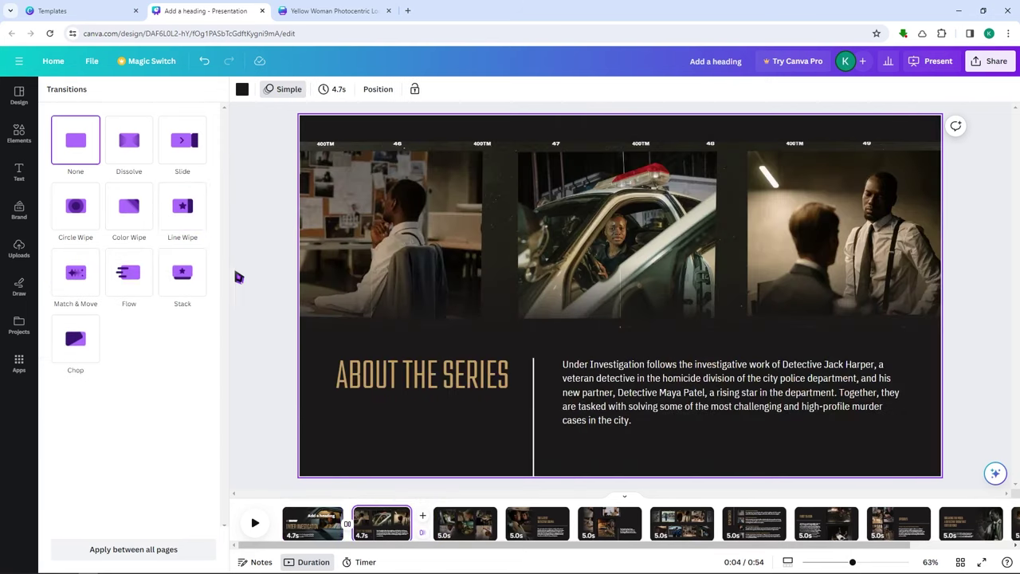
left_click(200, 228)
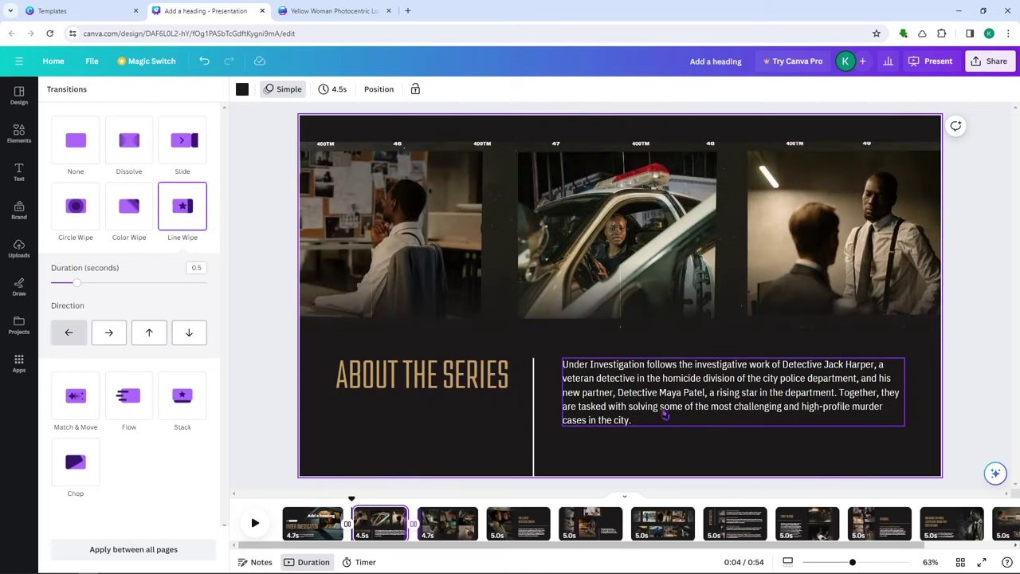
Bring up the presentation timer, run it for a few seconds, pause it and hide it.
left_click(354, 562)
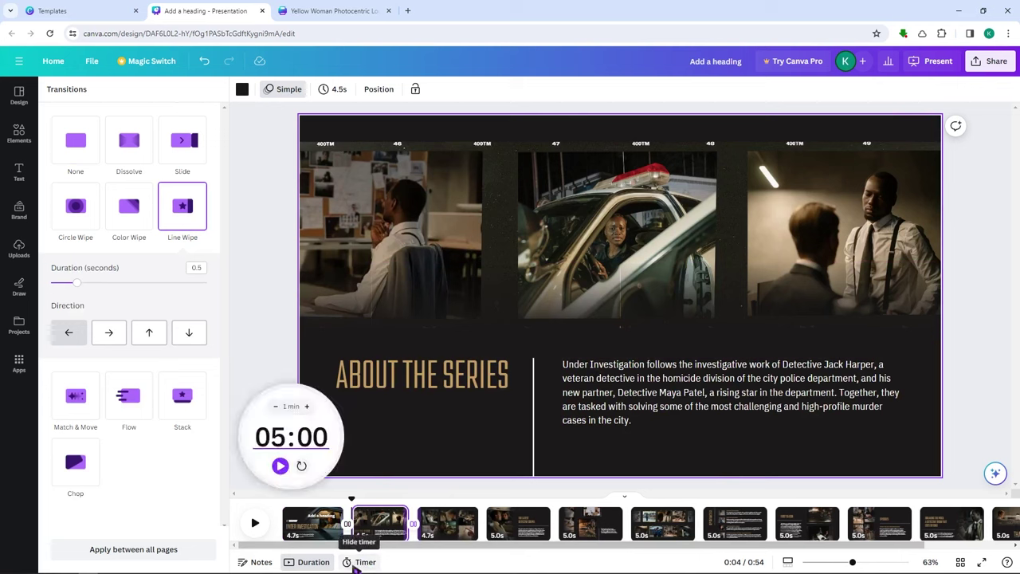
mouse_move(298, 438)
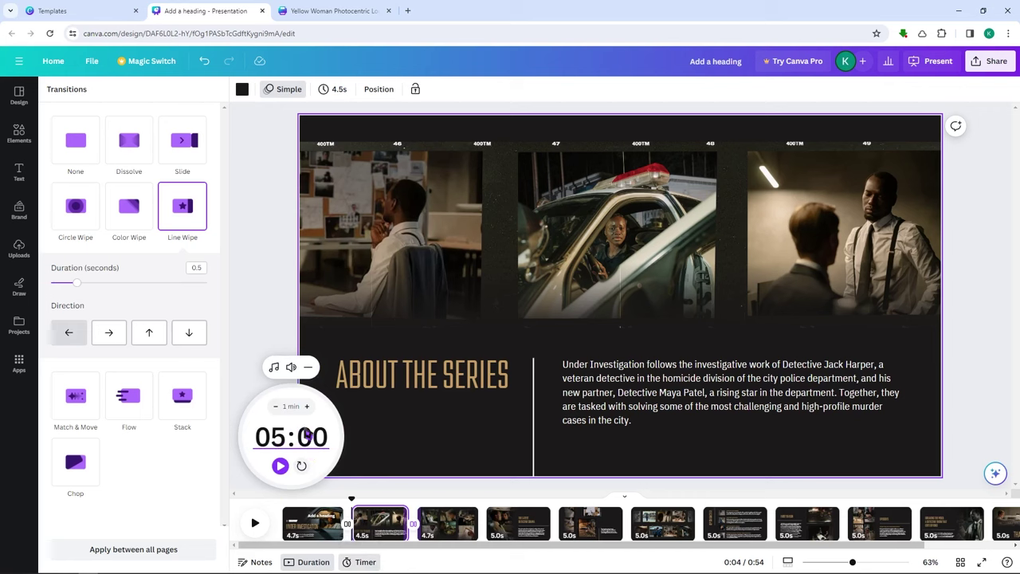
left_click(282, 468)
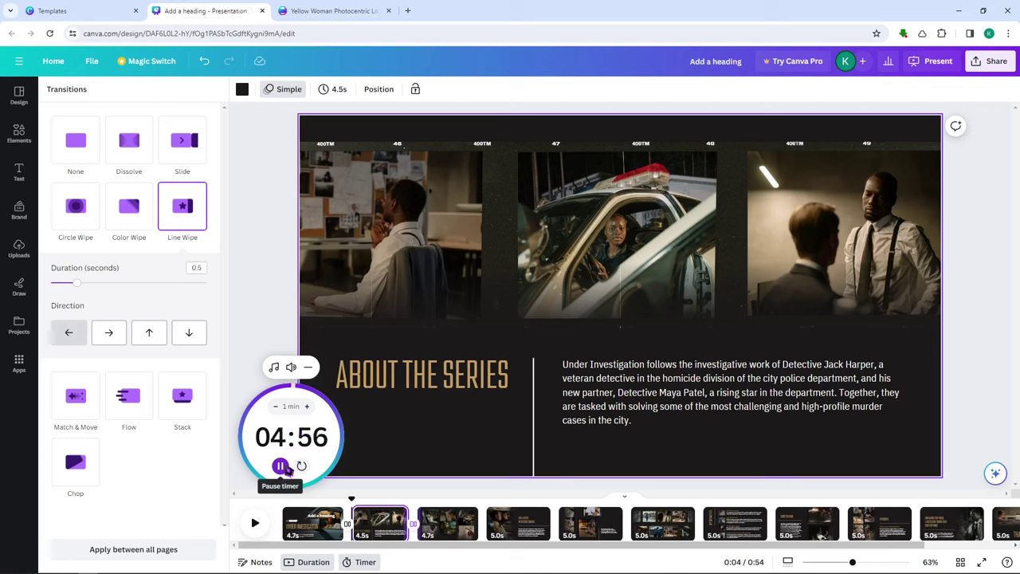
left_click(283, 467)
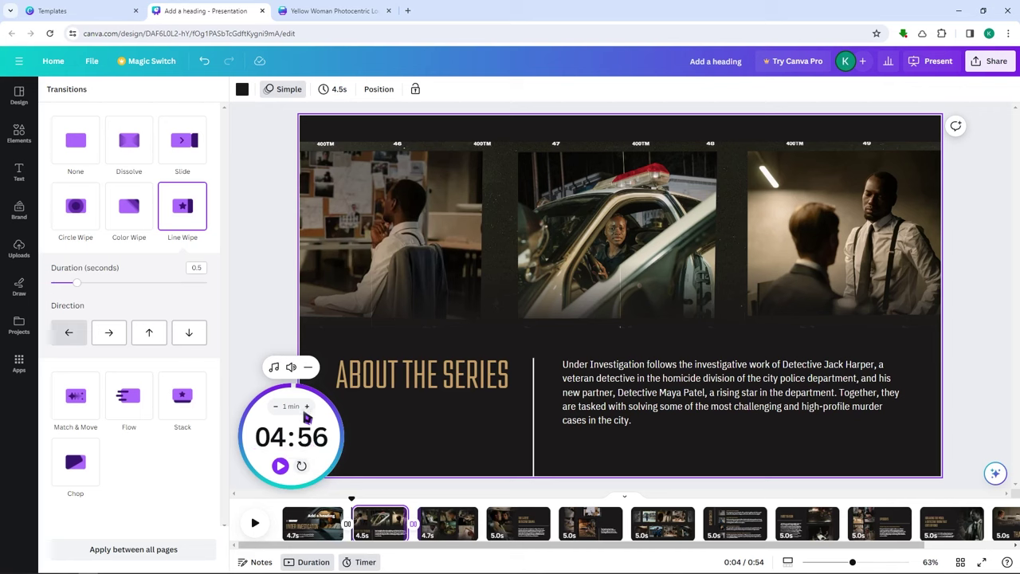
left_click(308, 367)
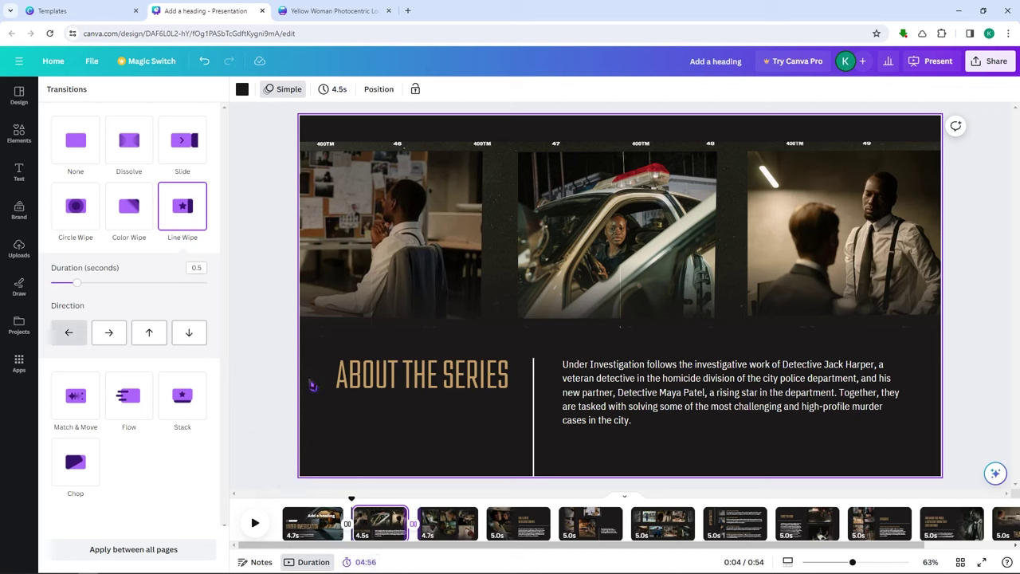
left_click(364, 561)
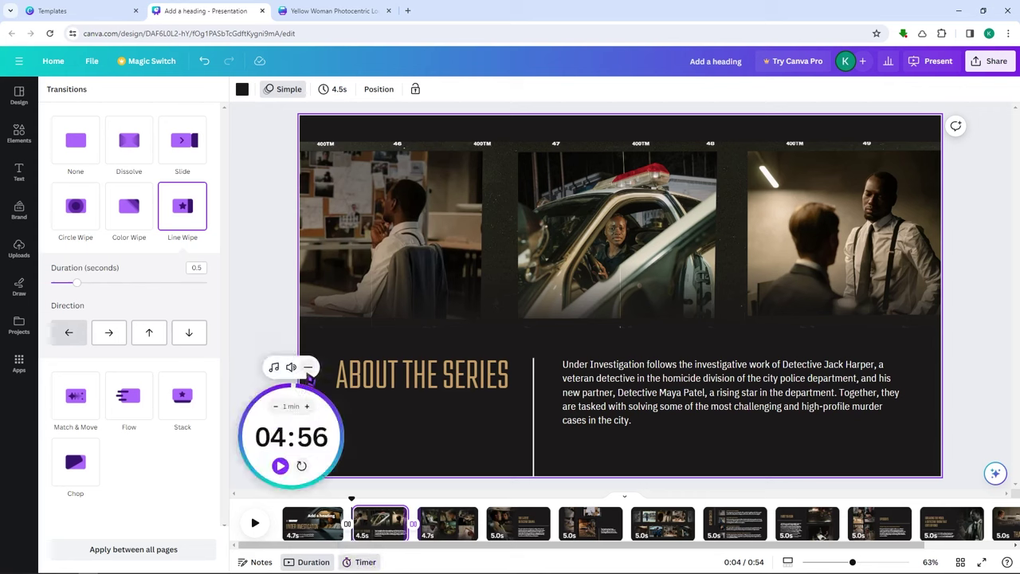
left_click(308, 367)
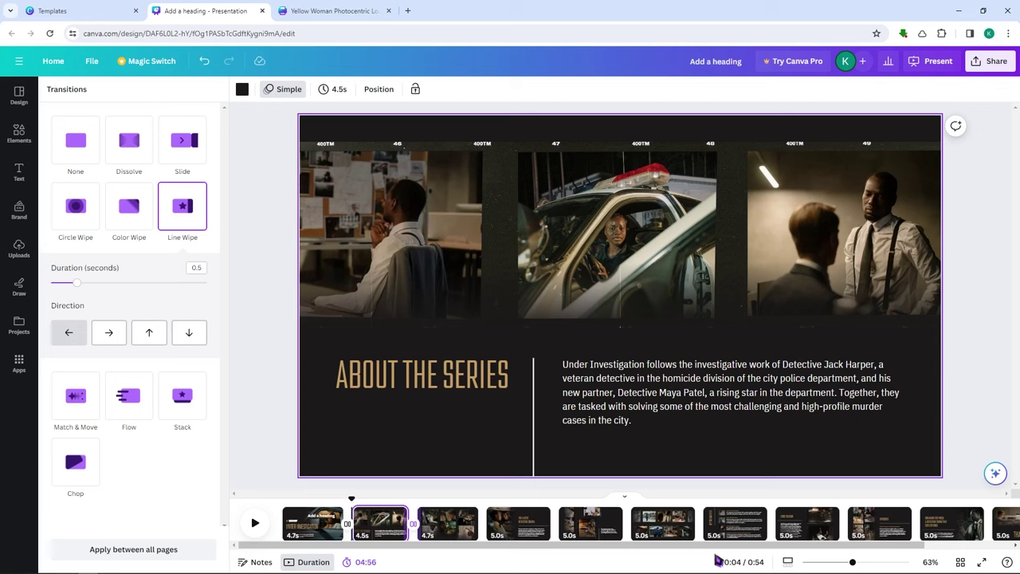
Switch the page strip between numbered thumbnails and the duration timeline, ending with the durations shown.
left_click(313, 563)
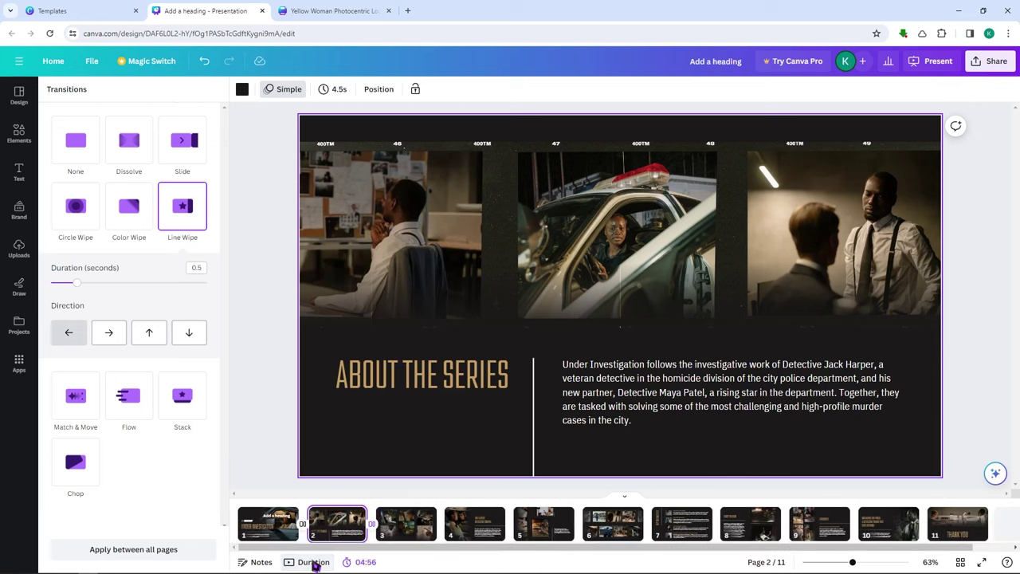
left_click(313, 563)
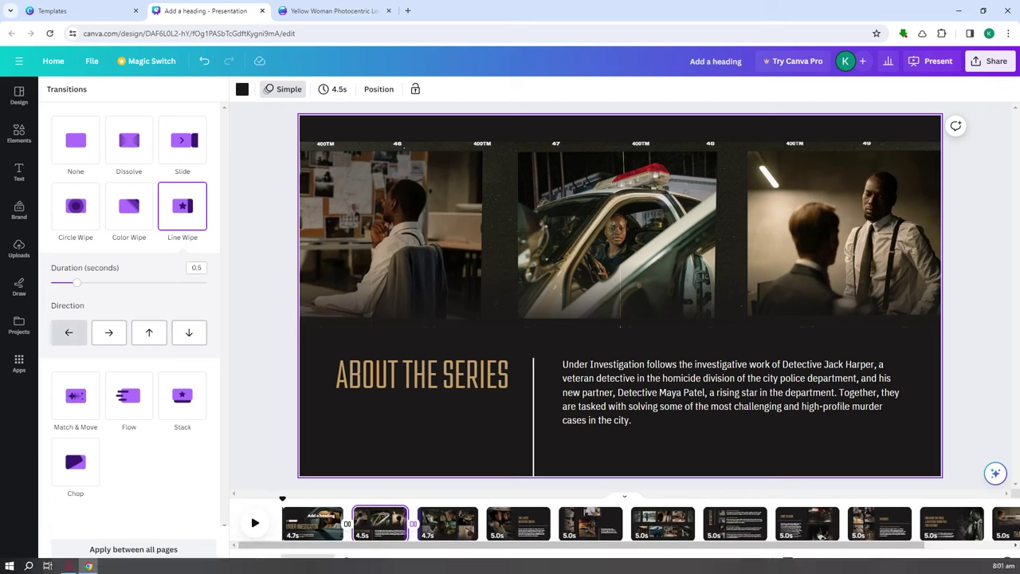
left_click(324, 563)
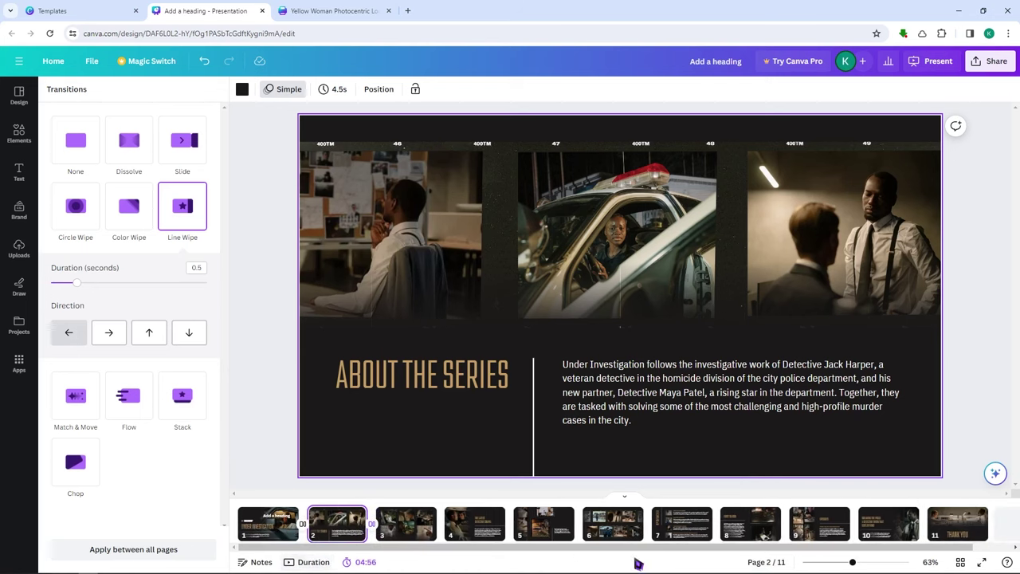
left_click(311, 562)
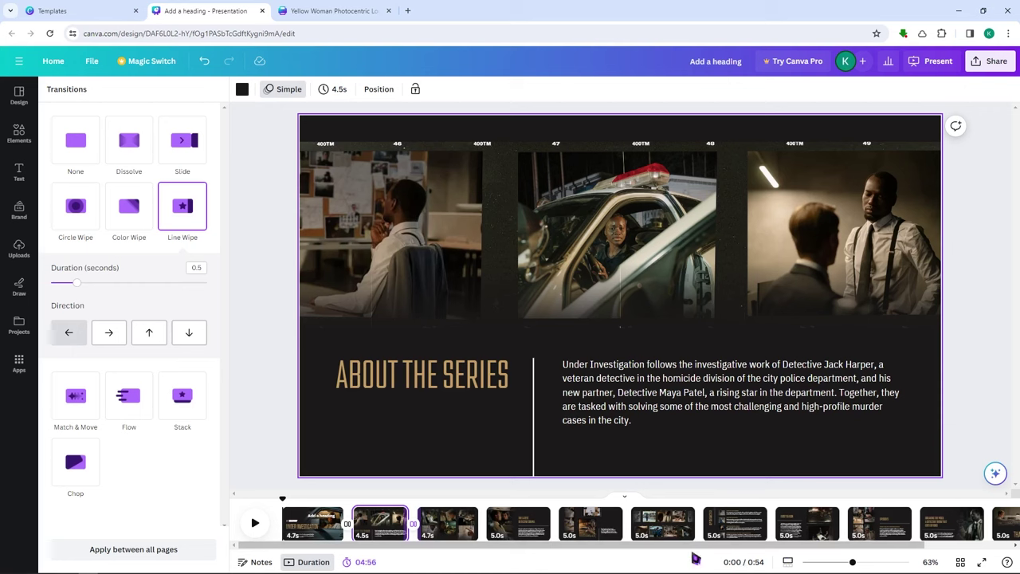
Shrink the timeline thumbnails so all eleven pages fit, and set the page zoom to 48%.
left_click(789, 563)
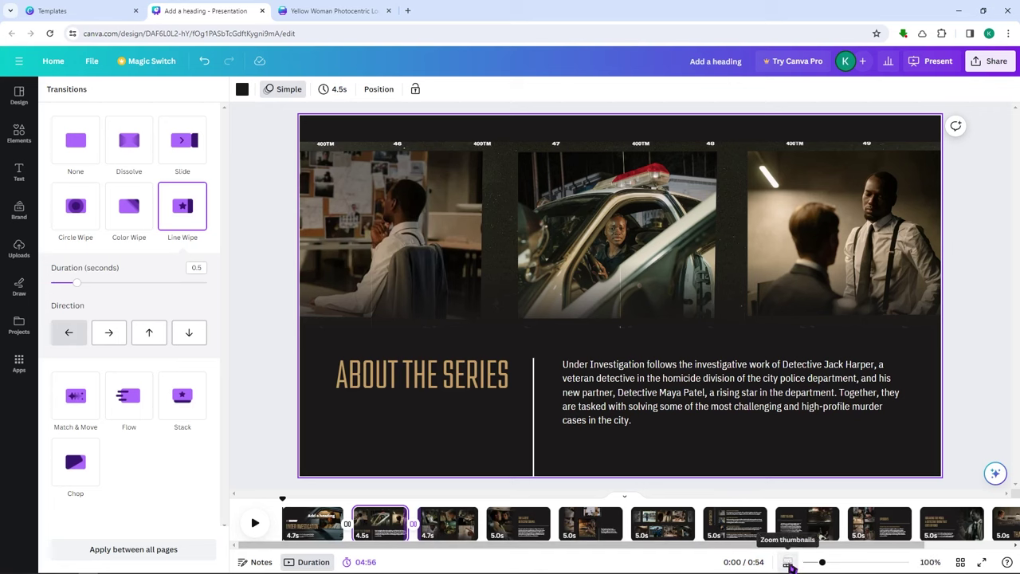
left_click(789, 563)
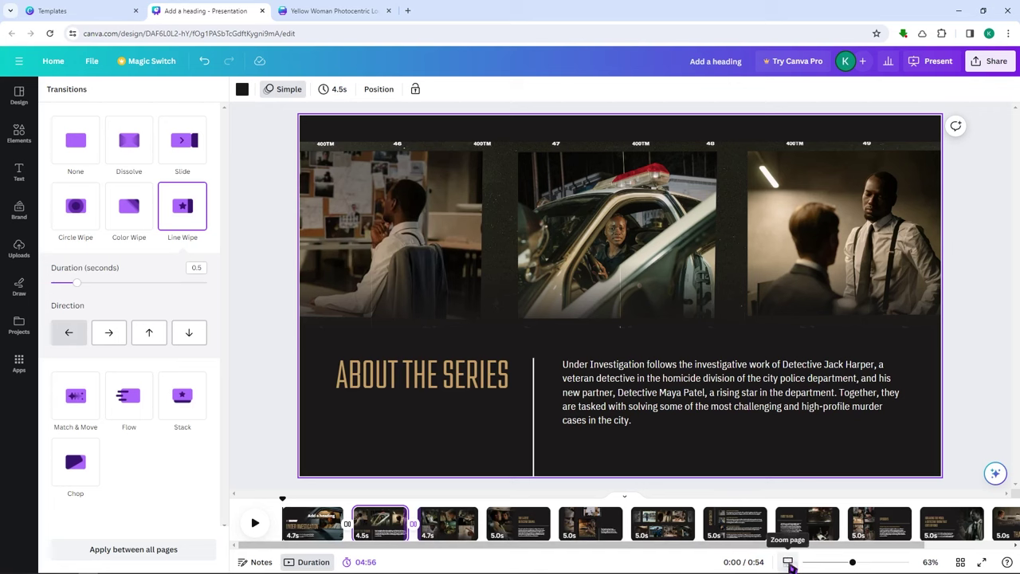
left_click(789, 562)
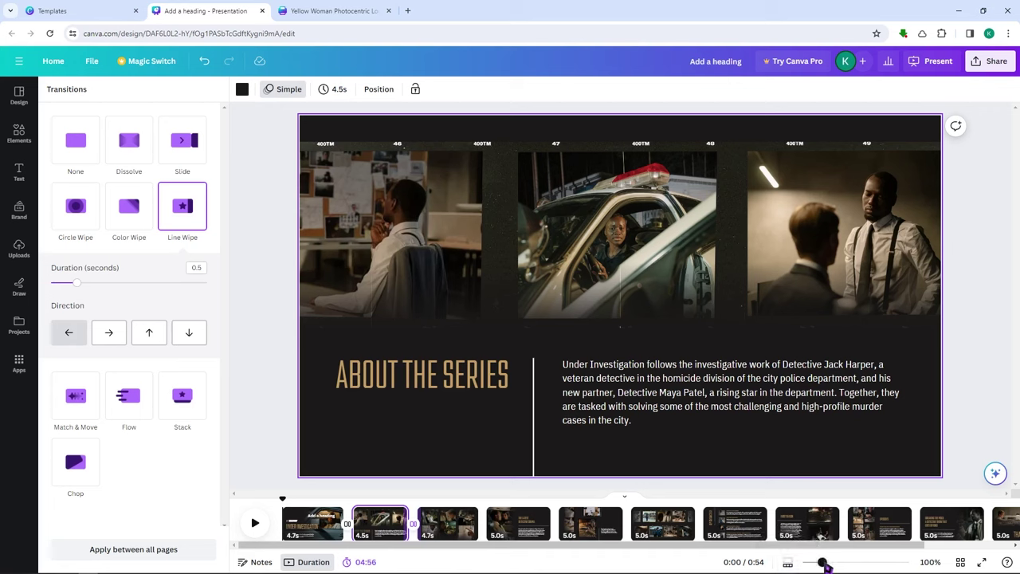
mouse_move(821, 562)
left_mouse_down()
mouse_move(879, 562)
mouse_move(833, 566)
left_mouse_up()
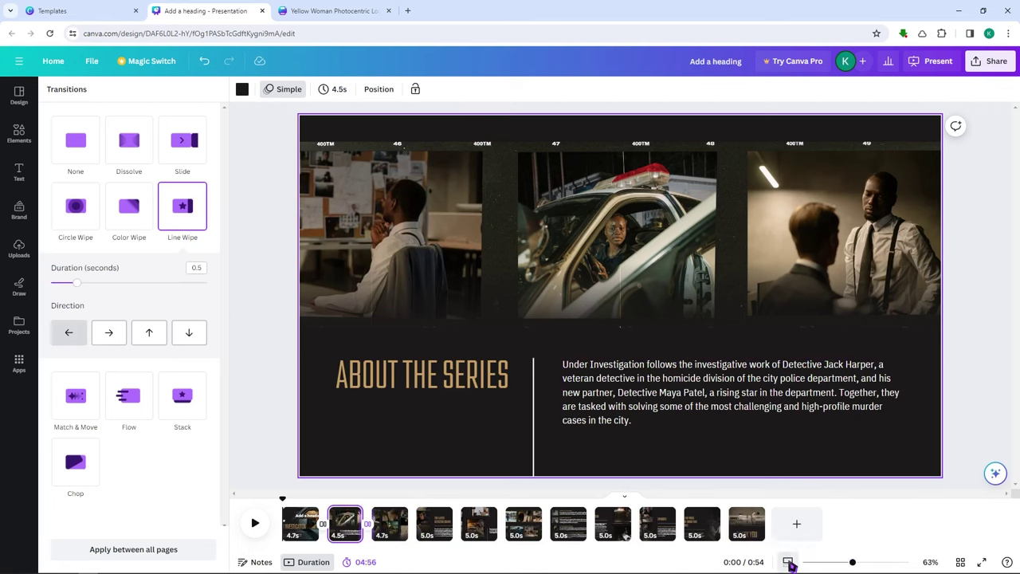
left_click_drag(811, 562, 848, 565)
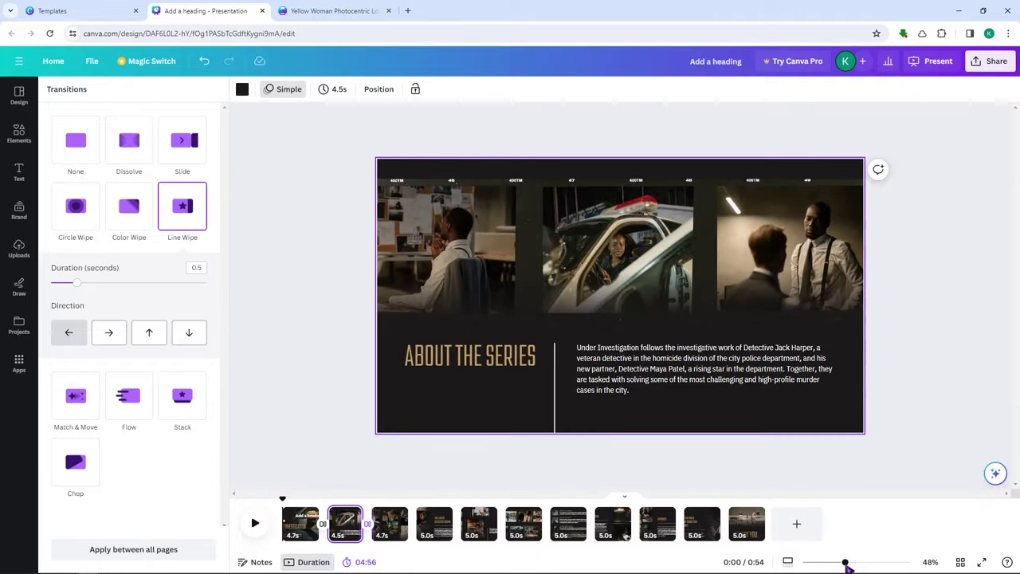
View all pages of the presentation in a grid and return to the single-page editor.
left_click(961, 562)
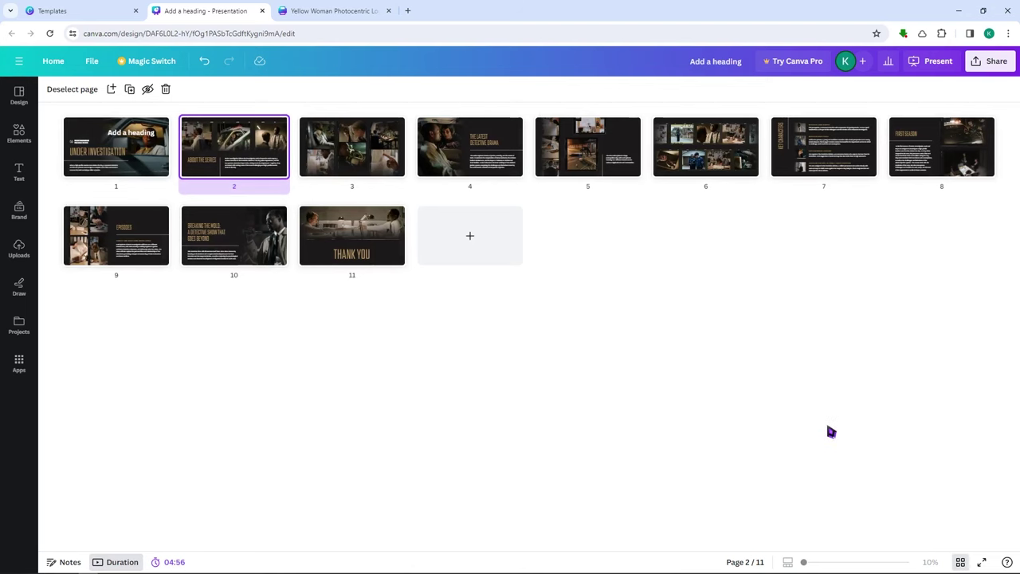
mouse_move(931, 569)
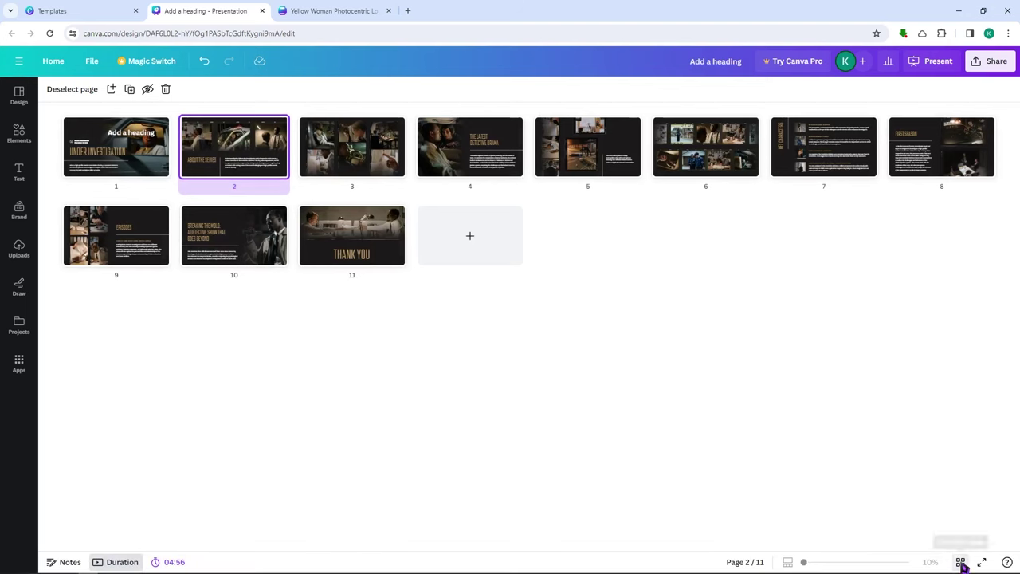
left_click(961, 562)
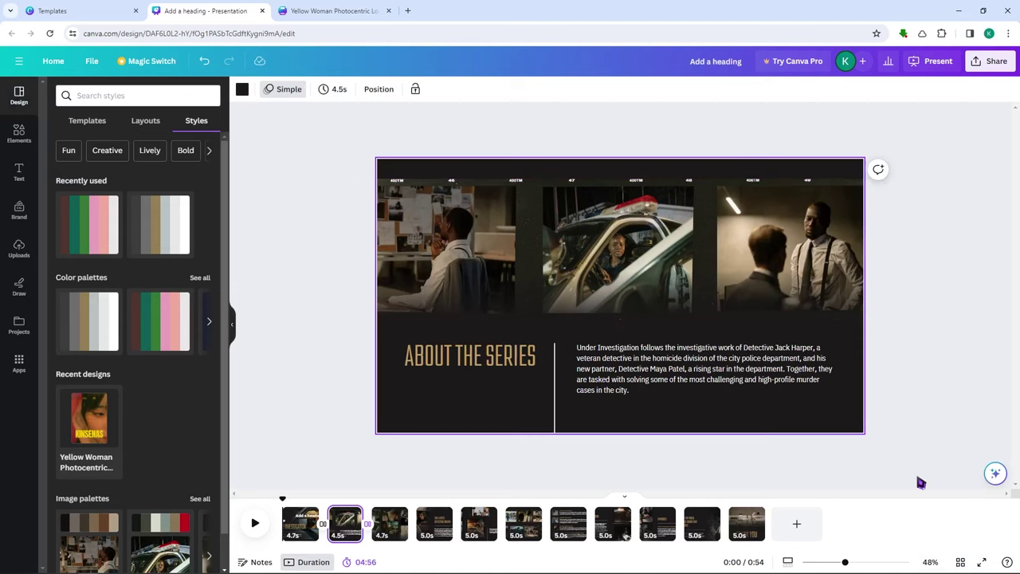
Check the AI-powered help assistant, bring up the elements library and close the assistant.
left_click(1007, 562)
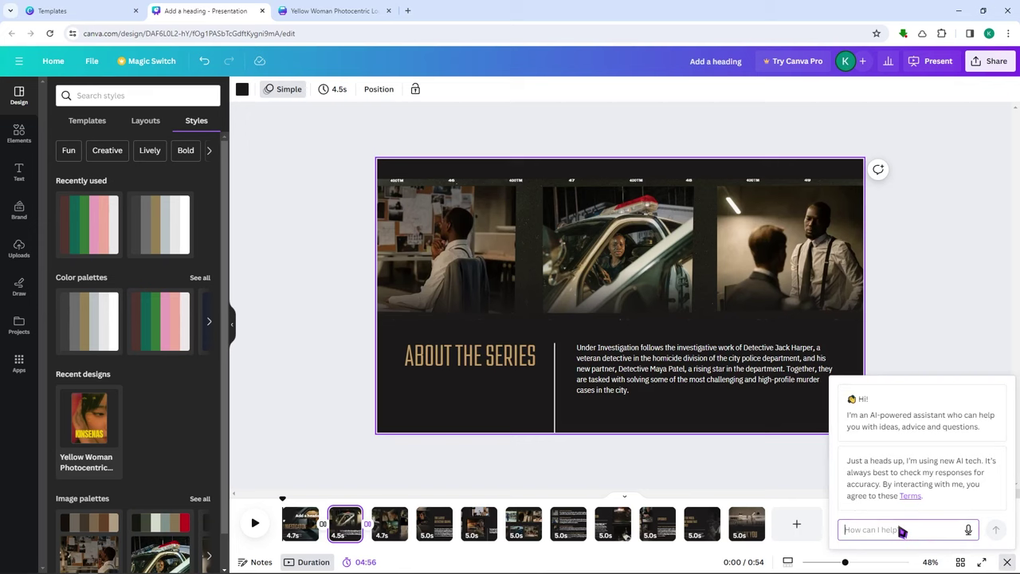
left_click(916, 346)
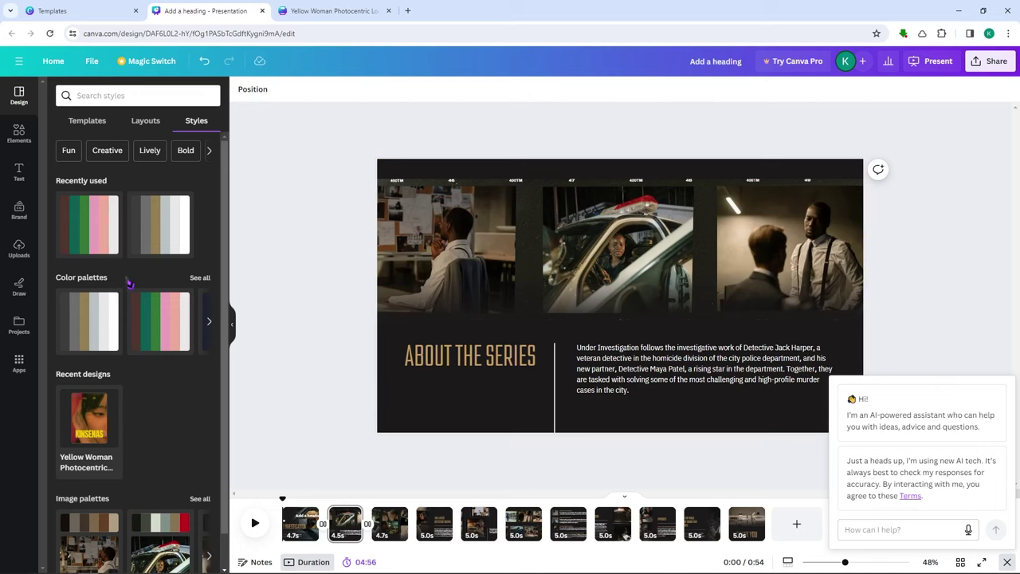
left_click(27, 140)
left_click(1007, 562)
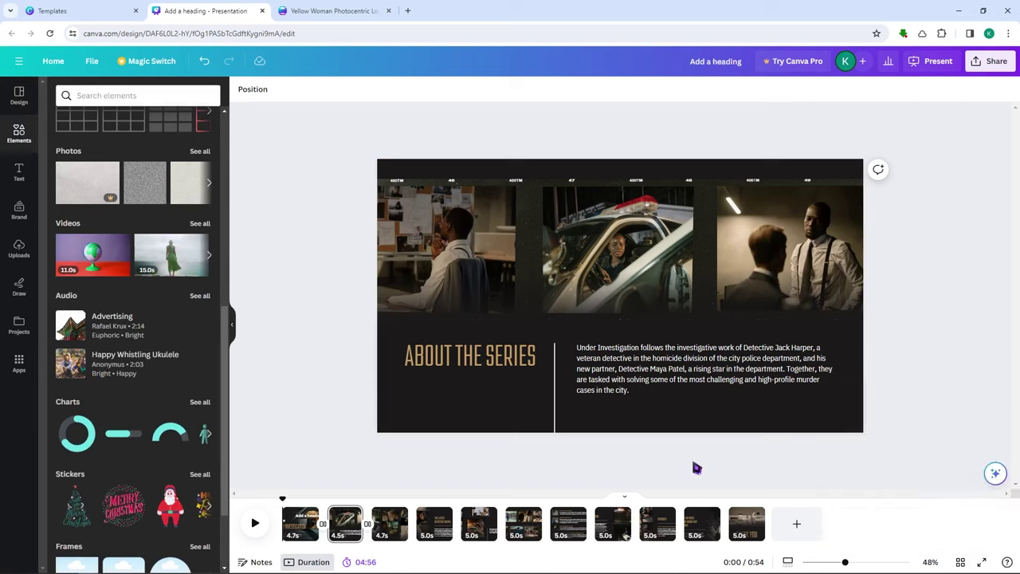
Browse the elements library through its frames, grids and collections and back up to the videos and audio.
scroll(112, 271, "down", 5)
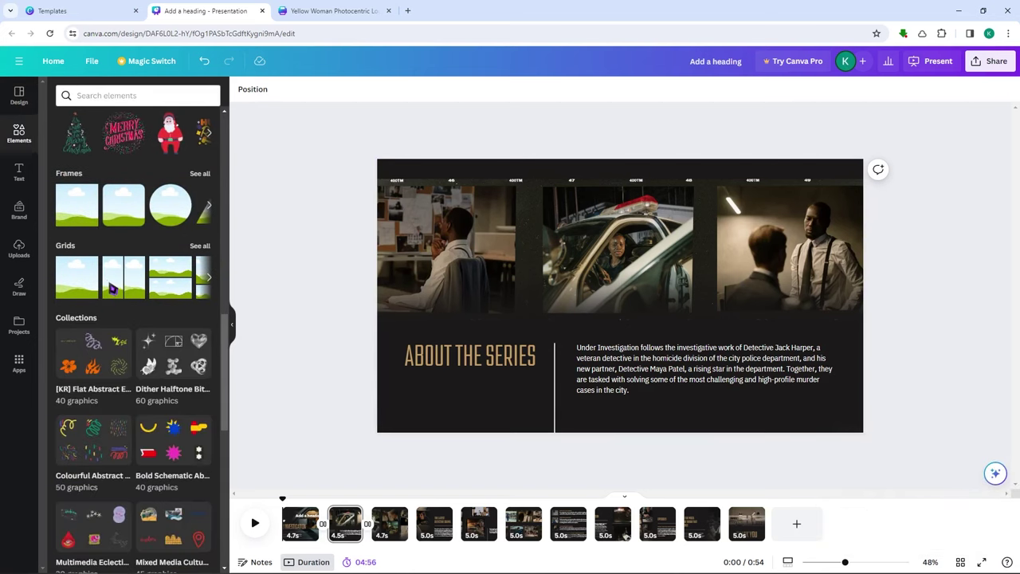
scroll(112, 287, "down", 7)
scroll(114, 289, "up", 11)
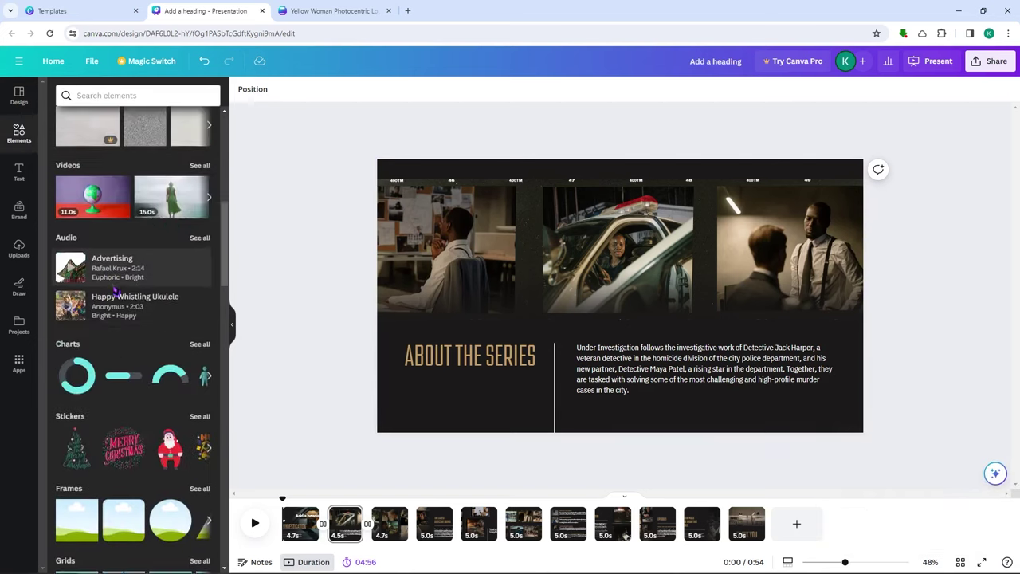
Look through the elements library and open the Magic Media AI image generator from it.
scroll(120, 319, "up", 7)
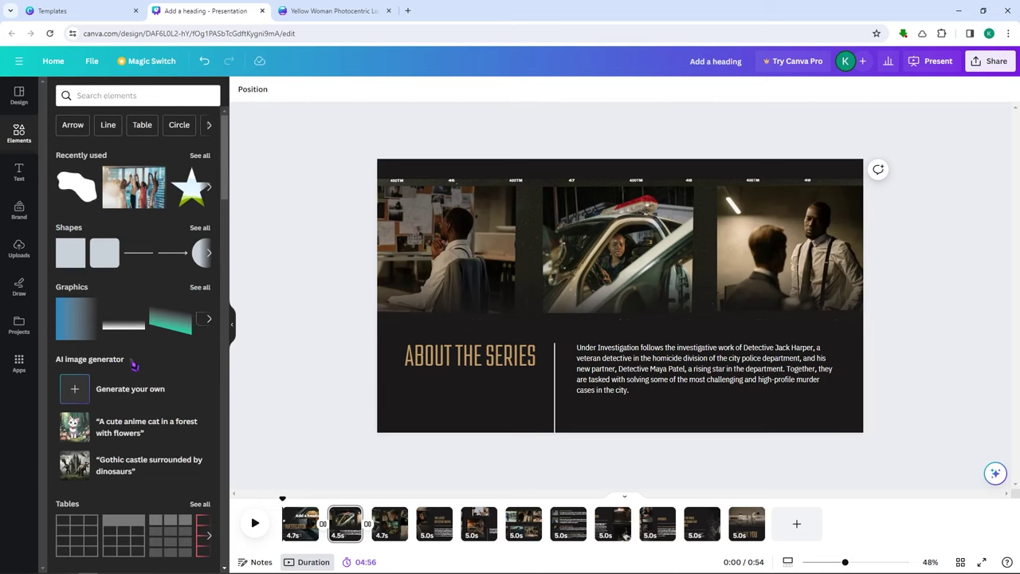
scroll(145, 369, "down", 10)
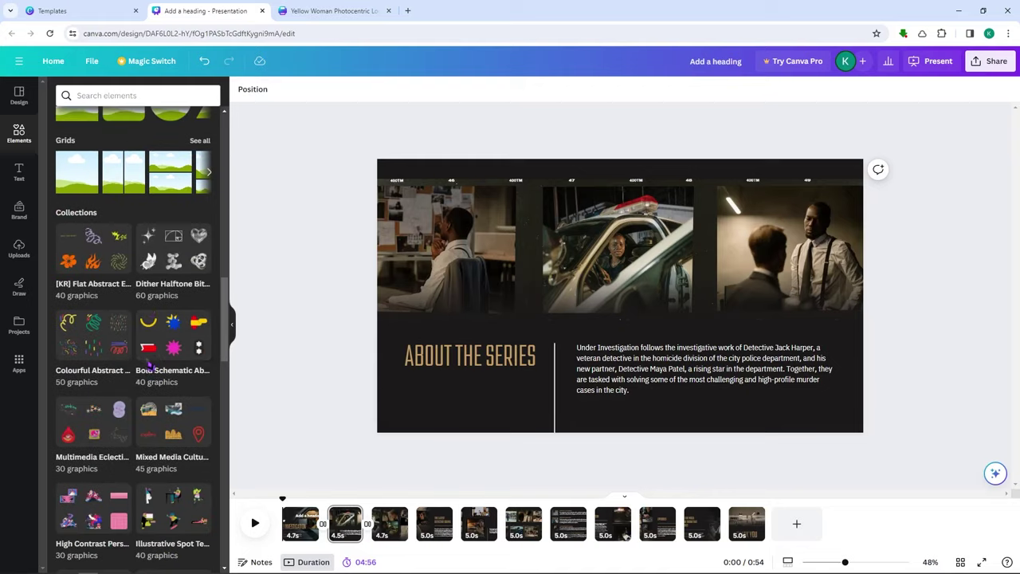
scroll(150, 363, "down", 10)
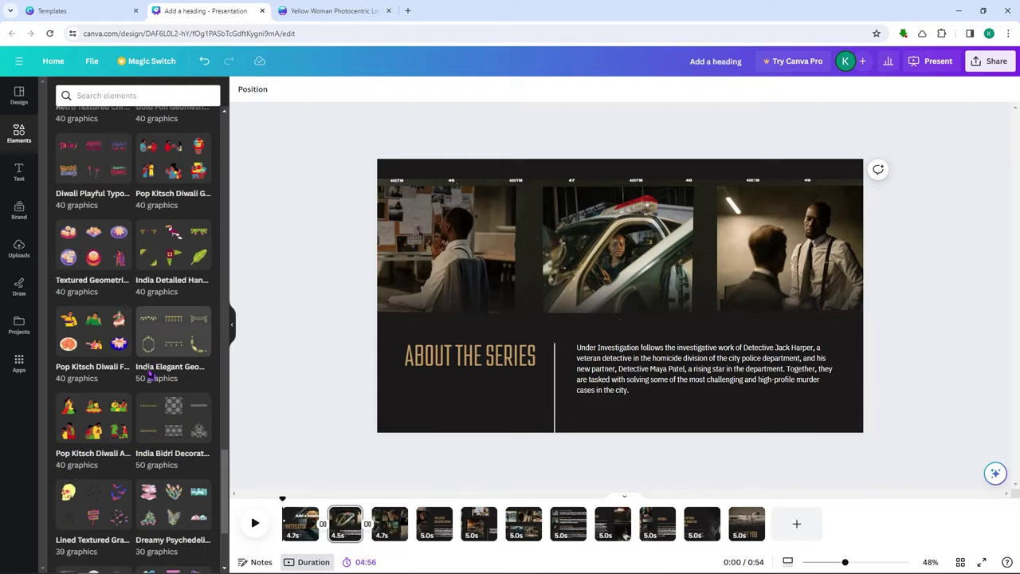
scroll(148, 378, "up", 20)
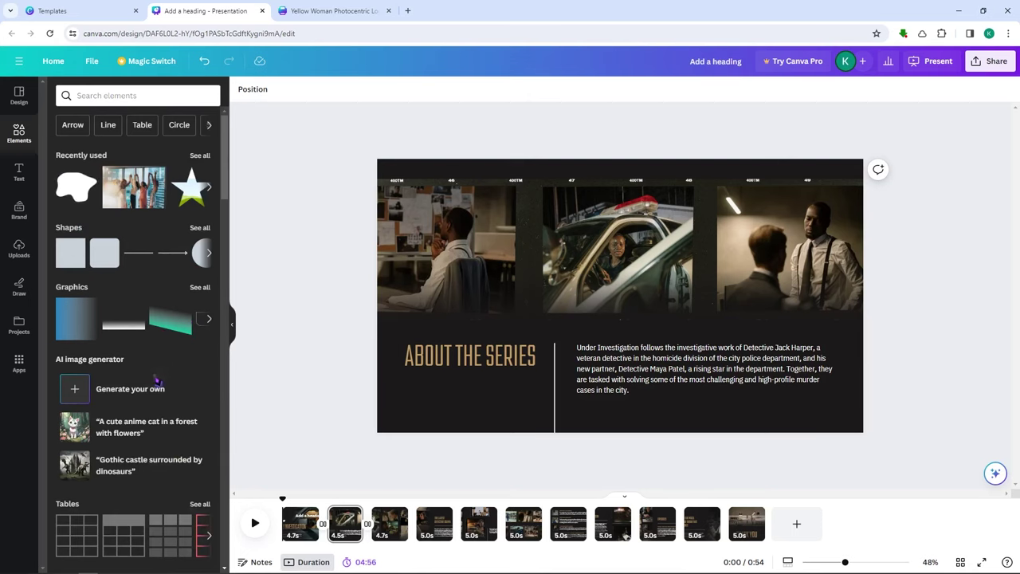
left_click(81, 396)
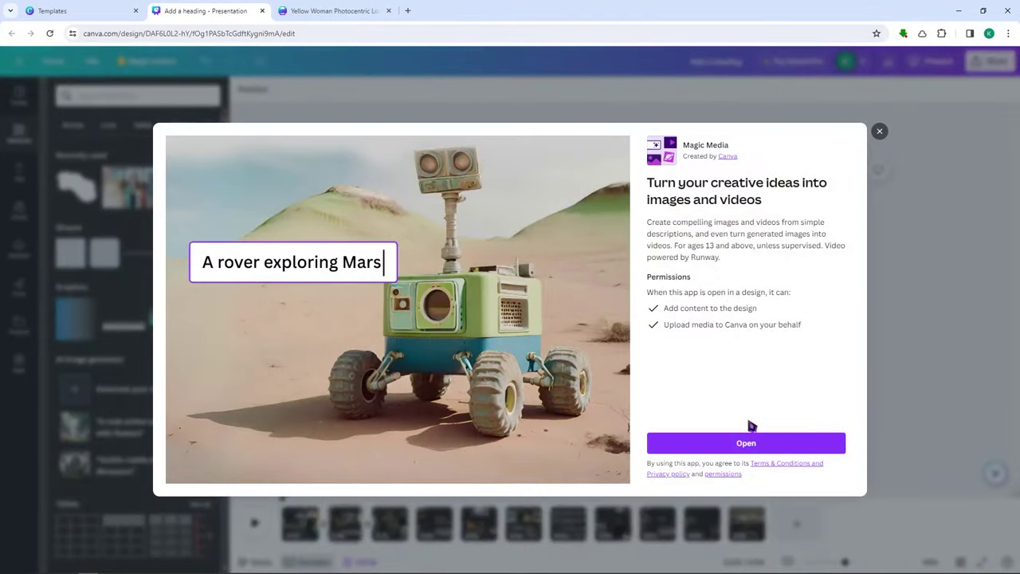
left_click(749, 442)
Enter "greek face statue with the angry expression" as the description of the image to generate.
left_click(194, 333)
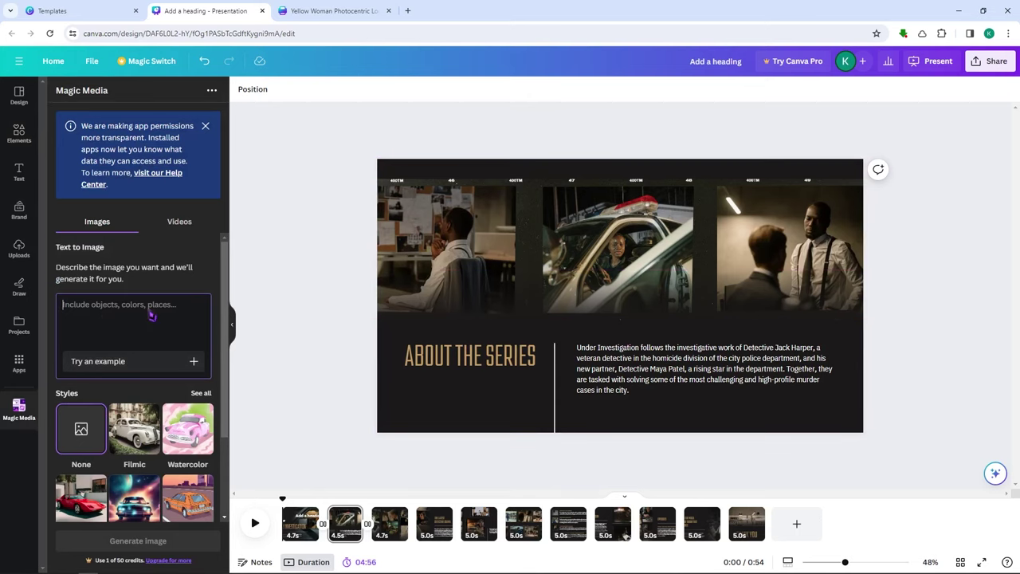
type("greek statue")
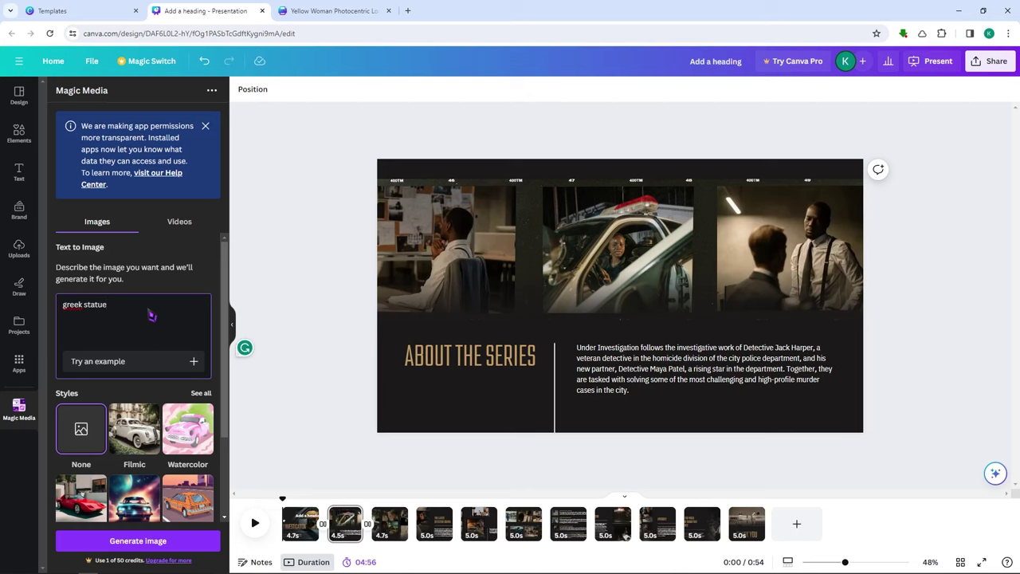
type("face")
type("ssion")
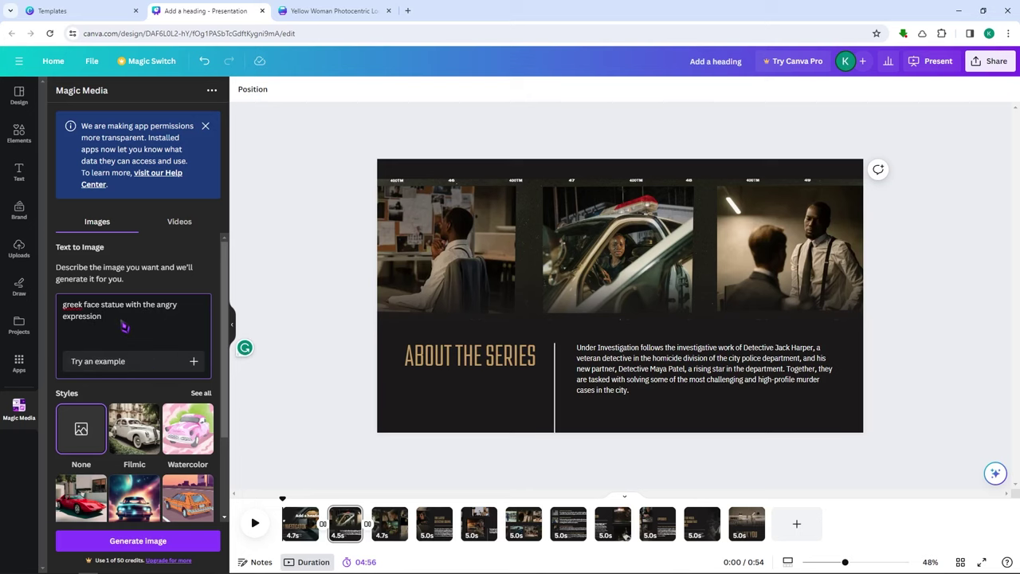
Generate images from the statue prompt in the Filmic style with the Square aspect ratio.
scroll(123, 325, "down", 1)
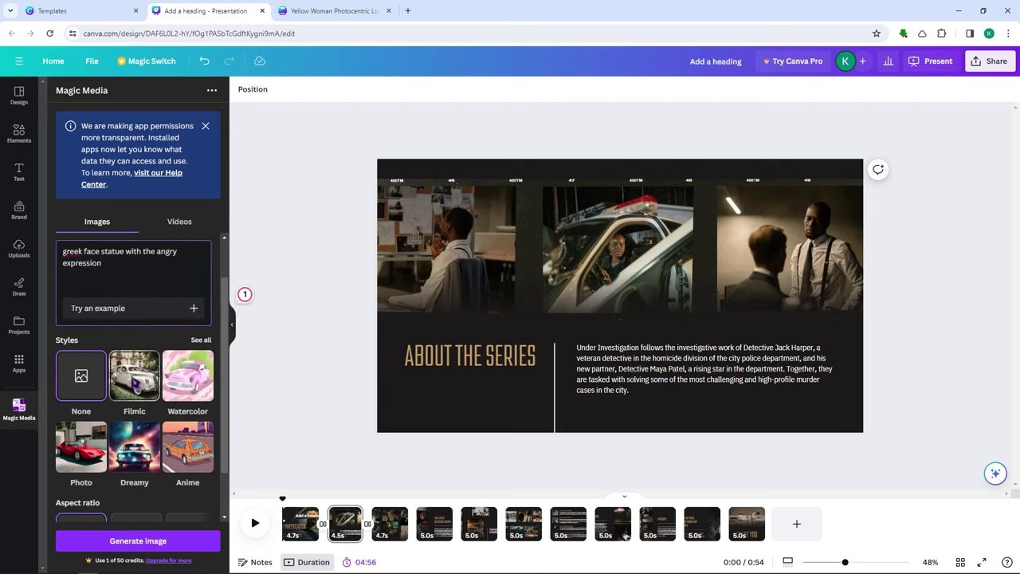
scroll(182, 384, "down", 1)
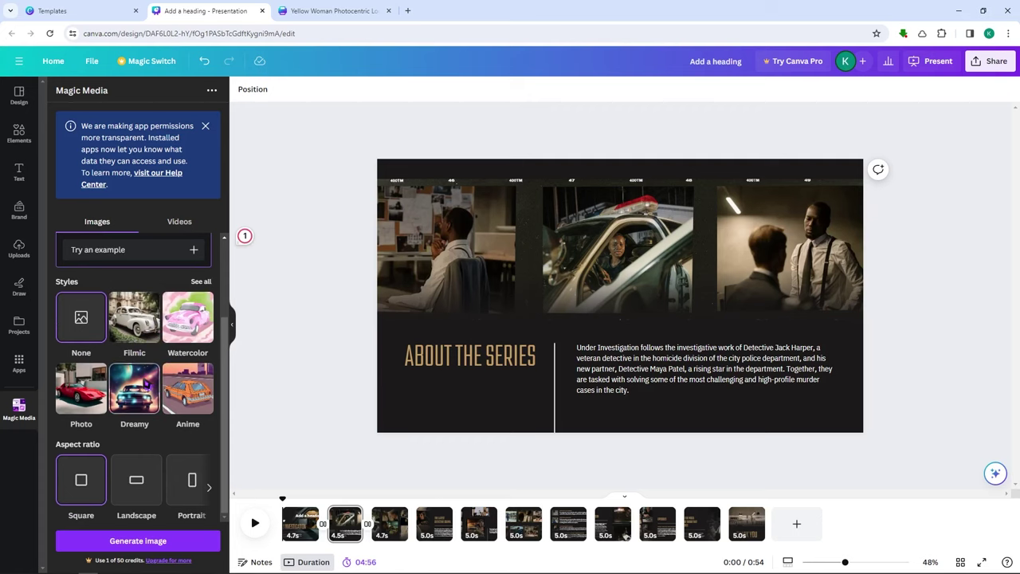
left_click(141, 333)
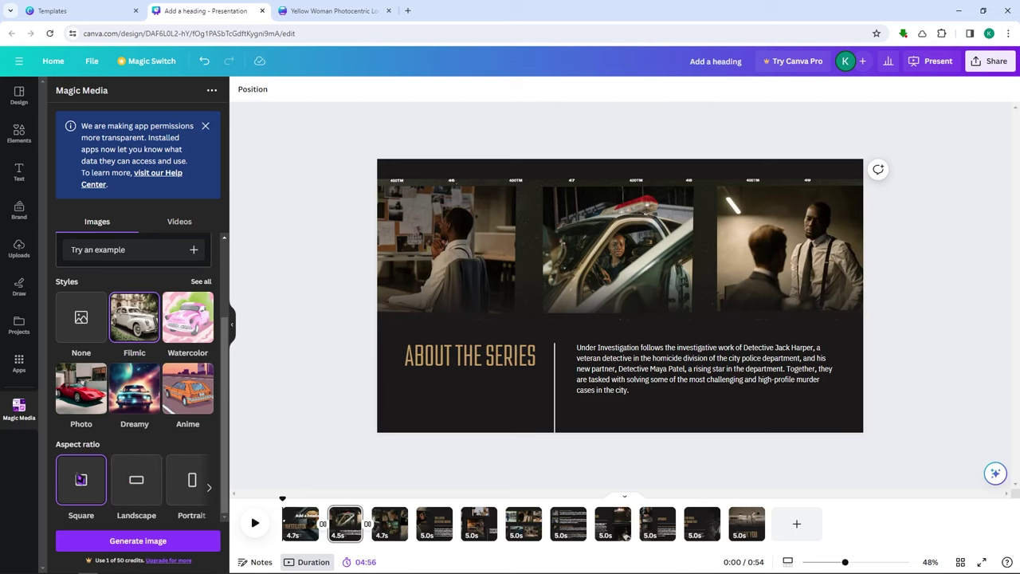
left_click(191, 479)
left_click(211, 488)
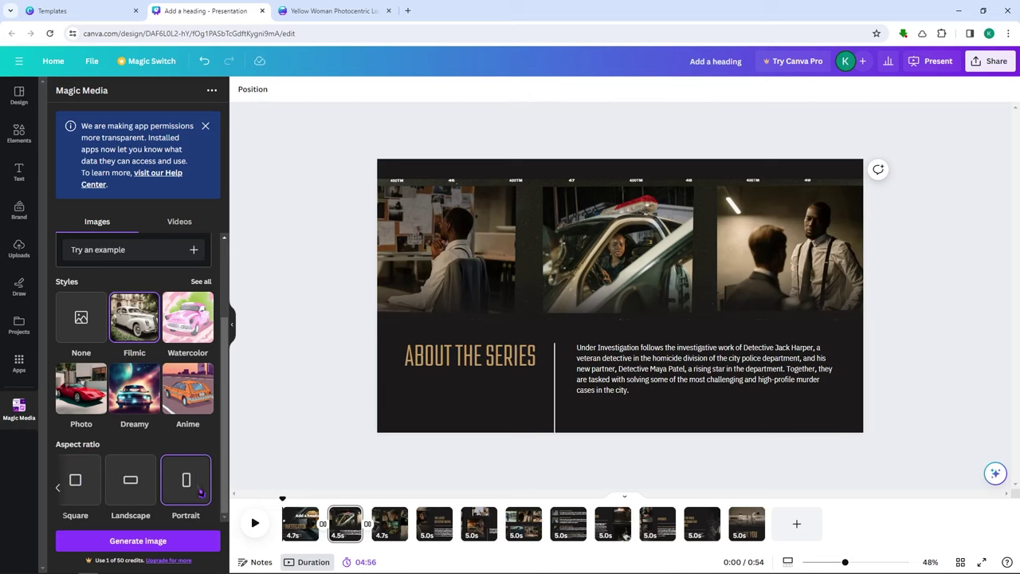
left_click(57, 487)
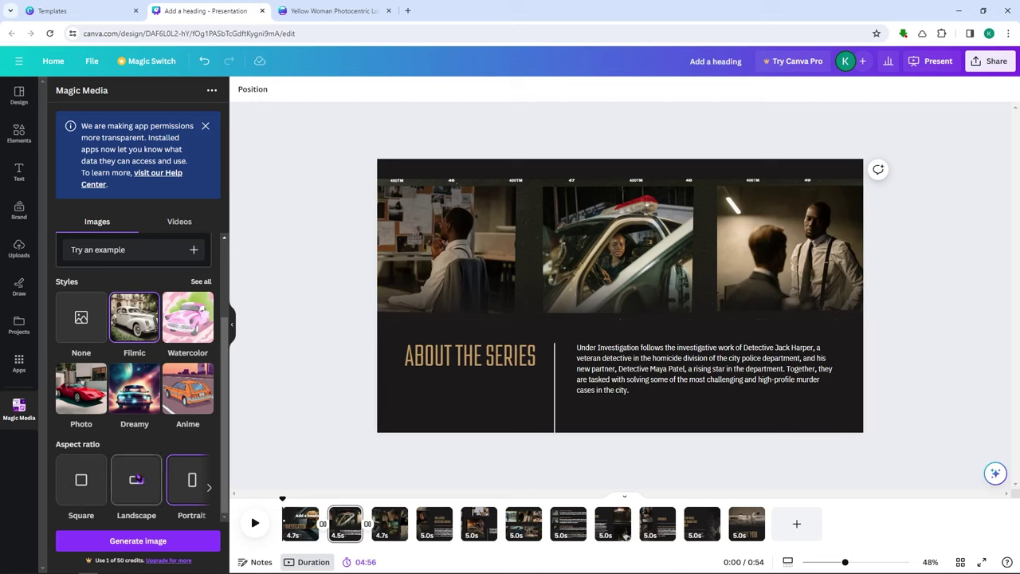
left_click(79, 480)
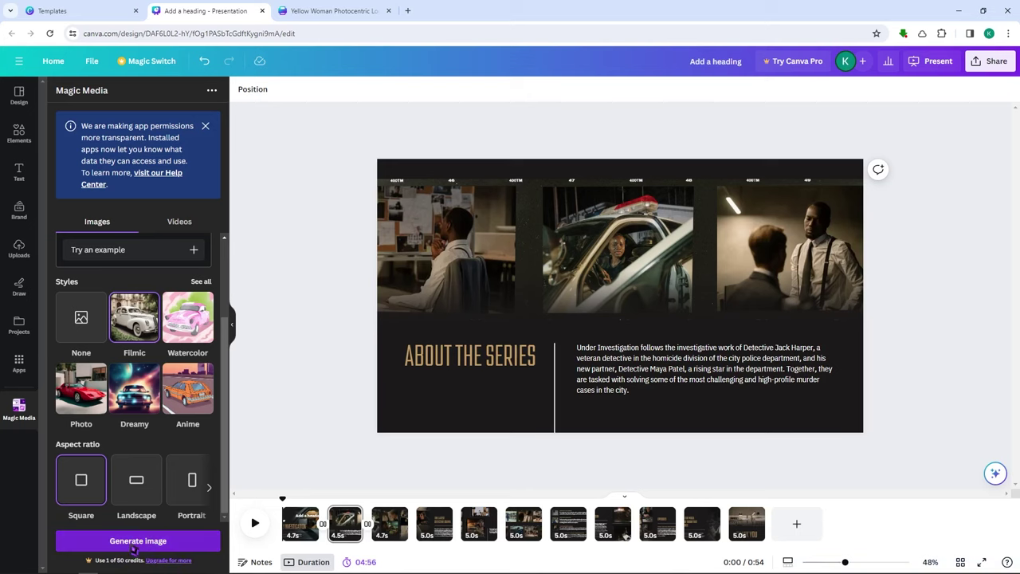
left_click(138, 542)
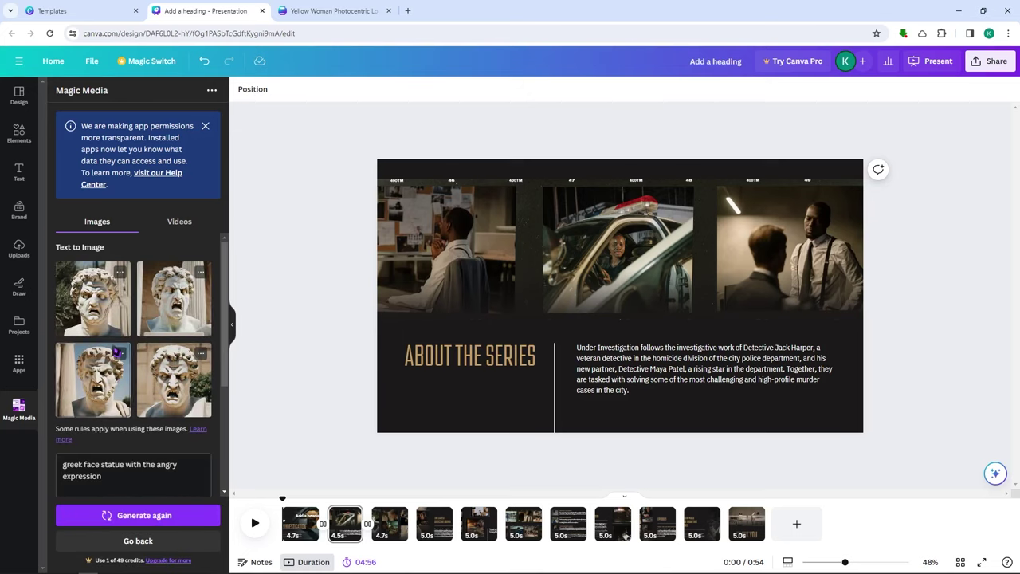
Insert the first generated statue image on the "About the Series" page and move it down over the paragraph.
scroll(120, 359, "down", 3)
scroll(148, 380, "up", 3)
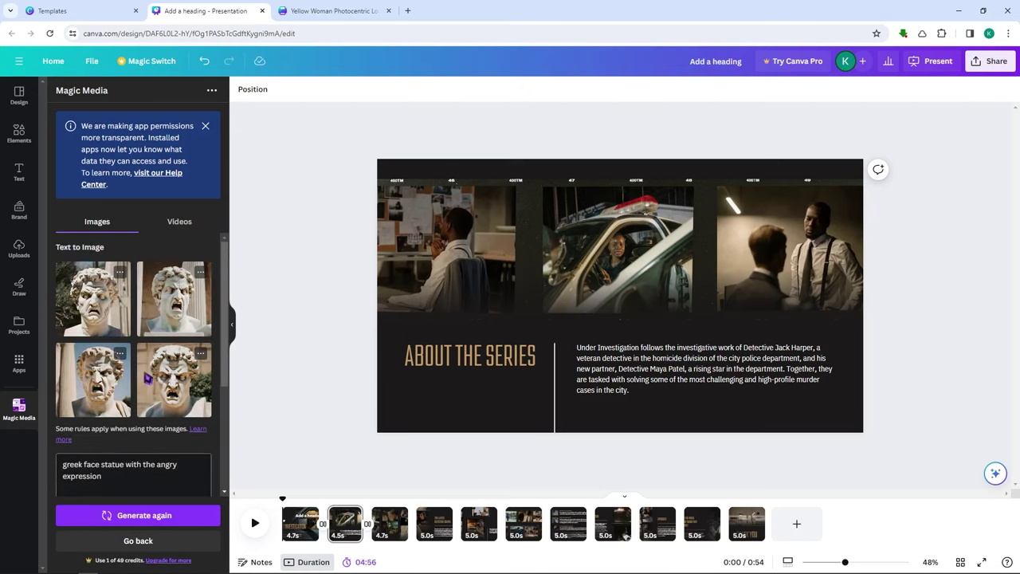
left_click(112, 327)
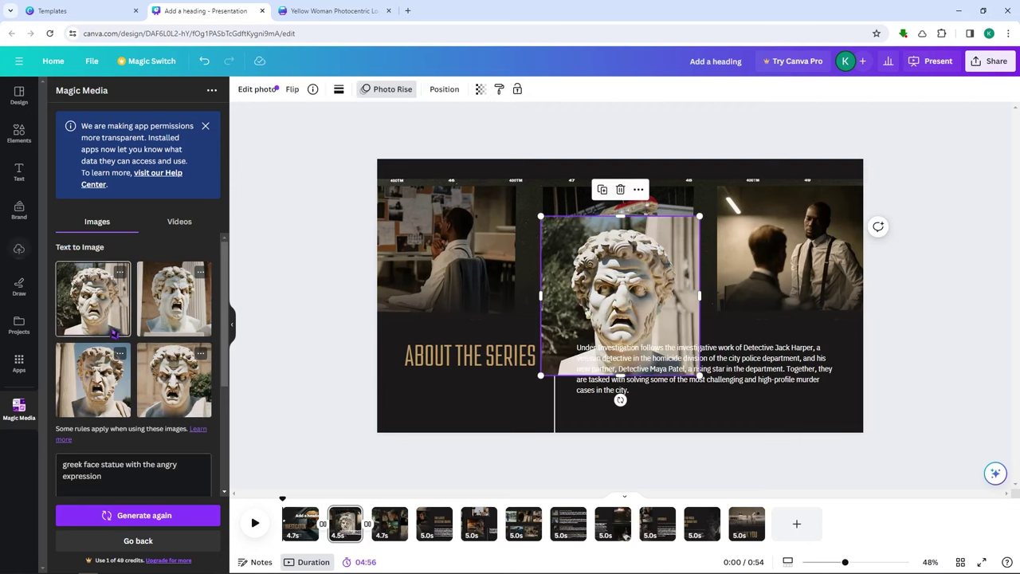
left_click_drag(647, 309, 648, 371)
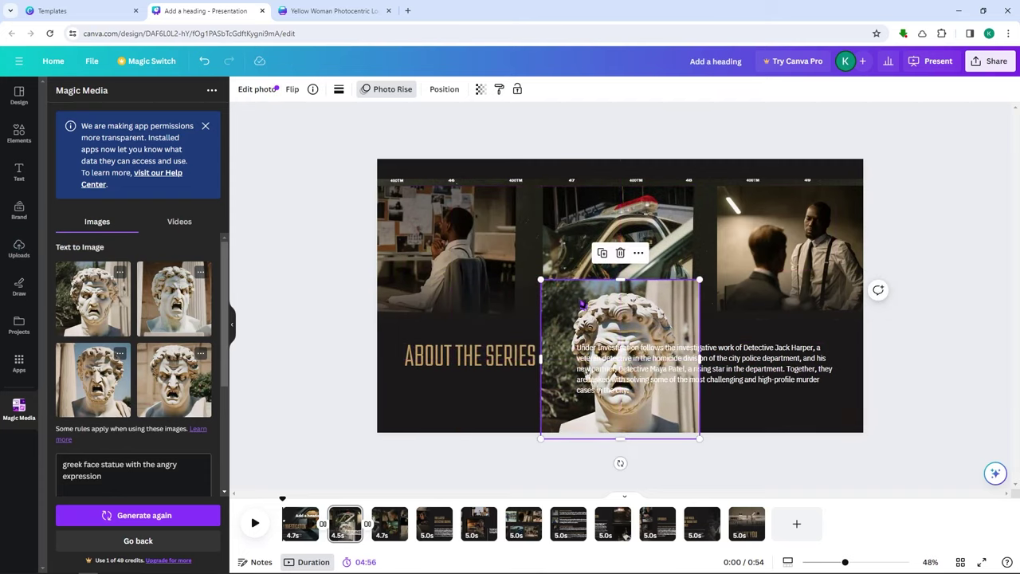
Bring the statue image to the front of the page's layers and shift it right over the paragraph.
right_click(587, 312)
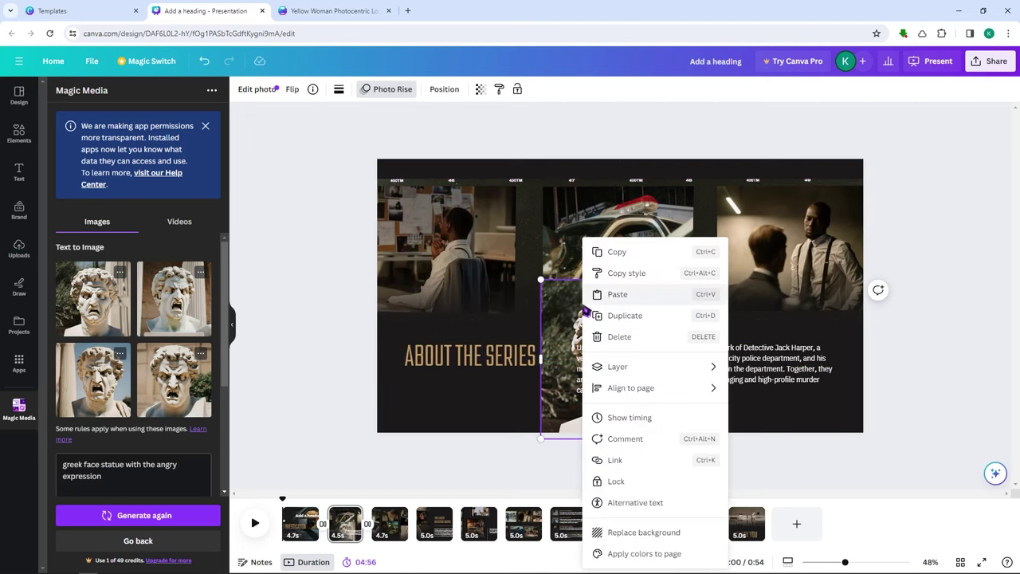
mouse_move(664, 365)
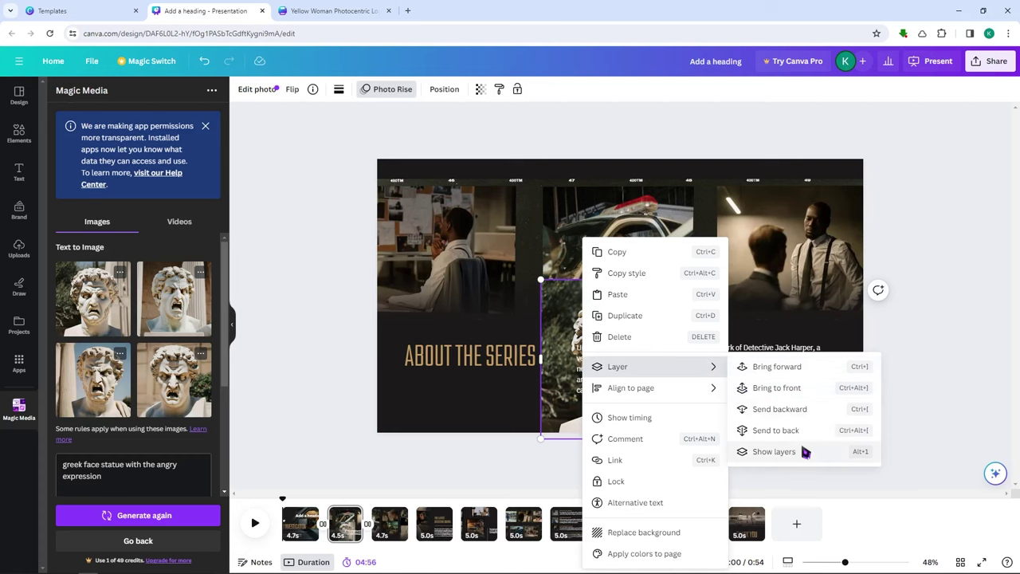
left_click(796, 390)
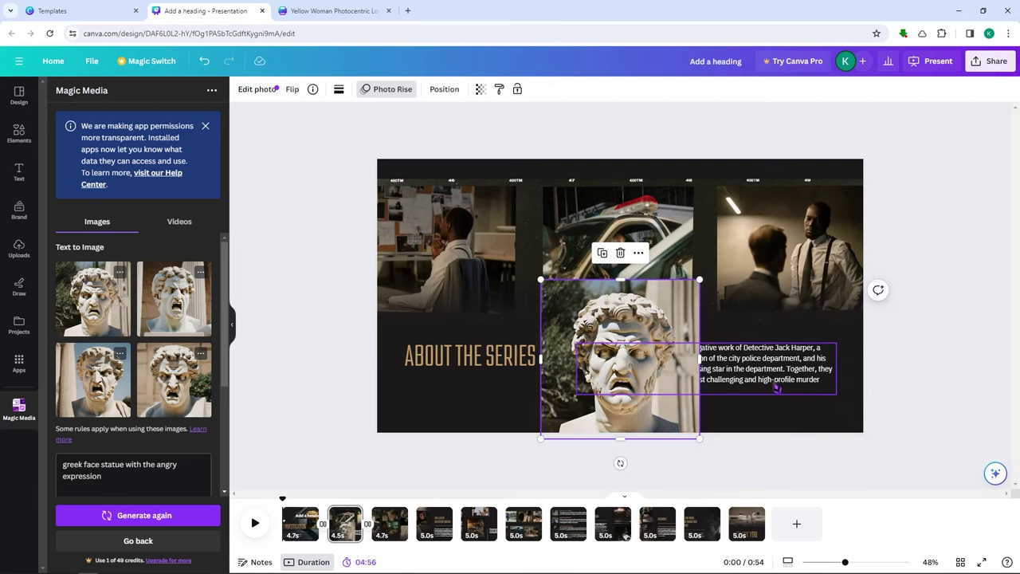
mouse_move(675, 365)
left_mouse_down()
mouse_move(724, 364)
mouse_move(696, 364)
left_mouse_up()
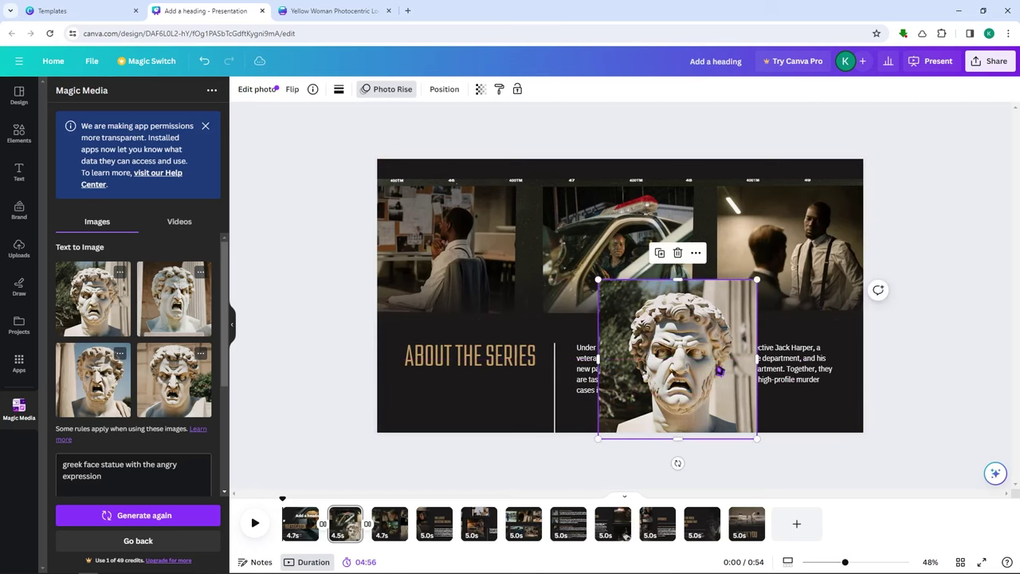
Review the editing options available for the statue image, including its link destinations, without adding a link.
right_click(675, 355)
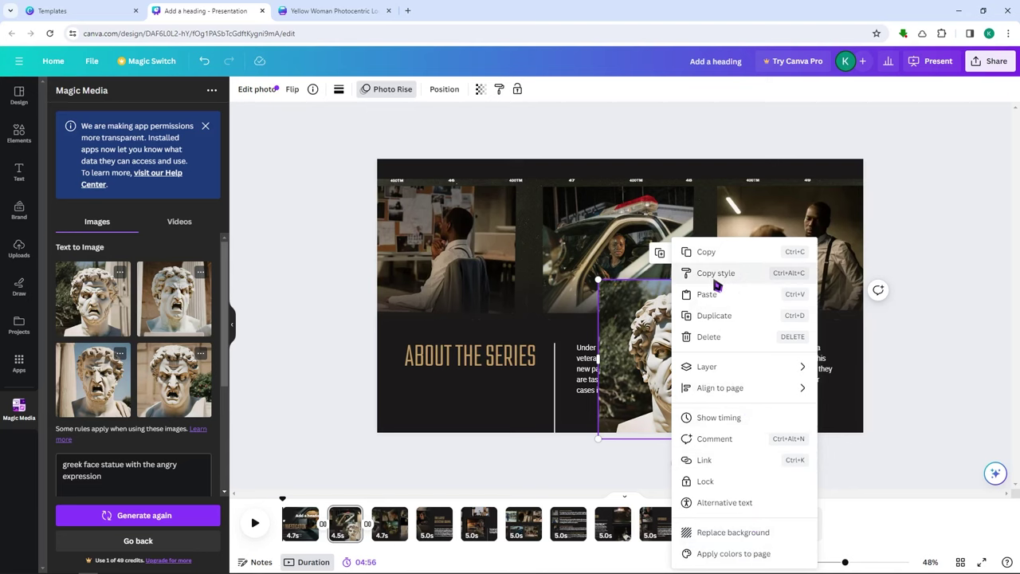
left_click(722, 461)
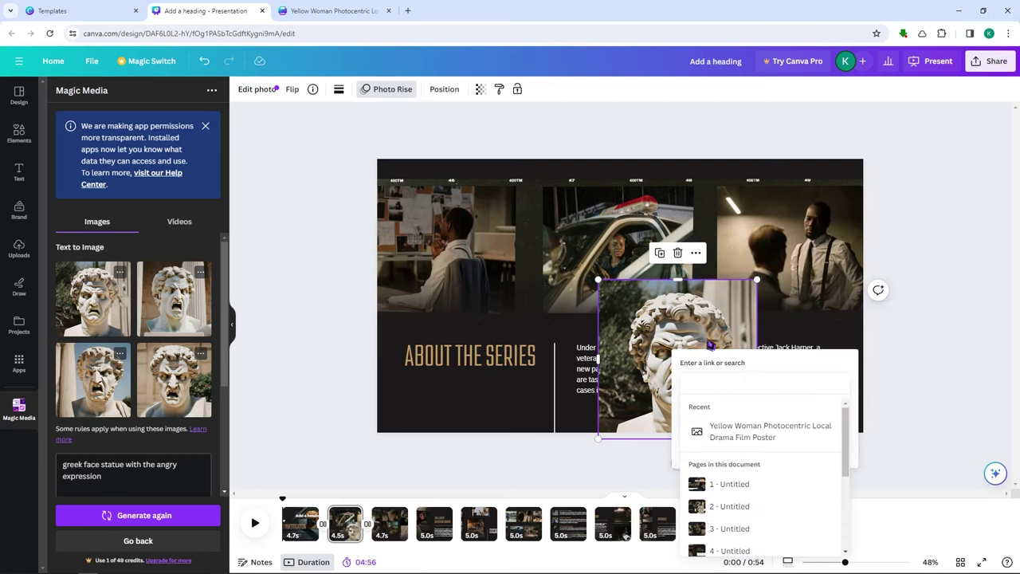
right_click(689, 319)
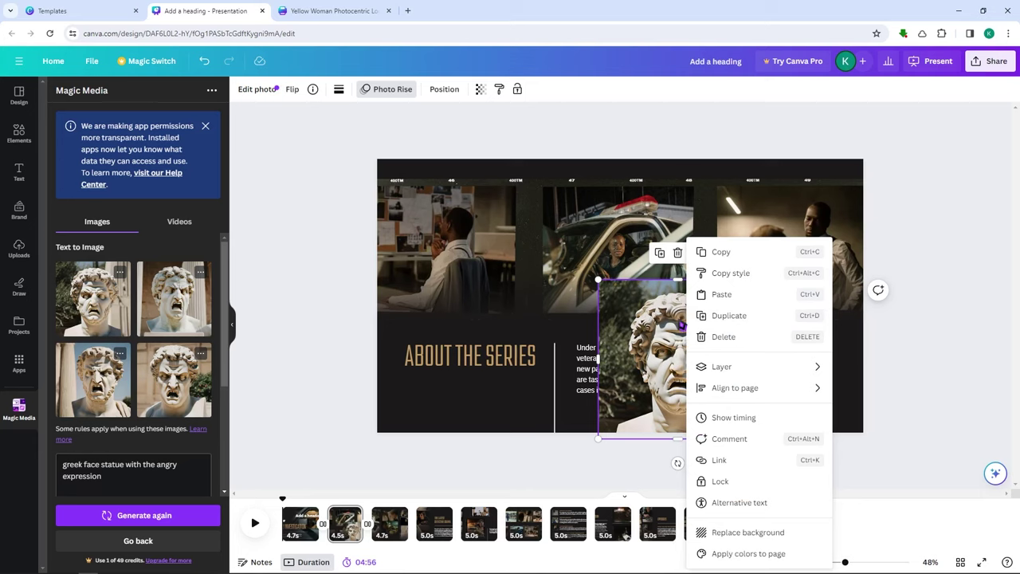
left_click(657, 327)
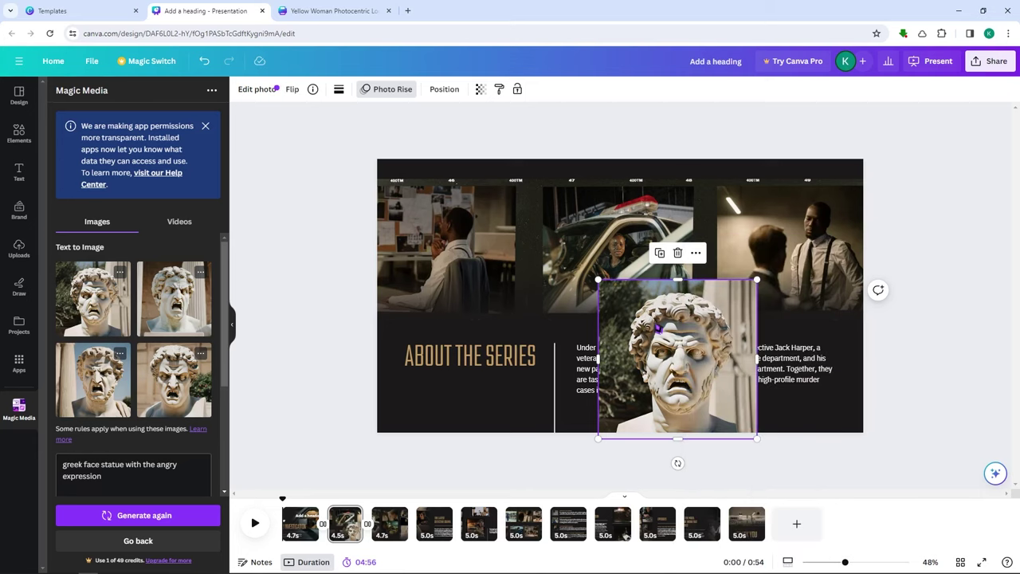
Apply the Fresco filter to the statue image and shift it left, partly over the "About the Series" heading.
left_click(273, 93)
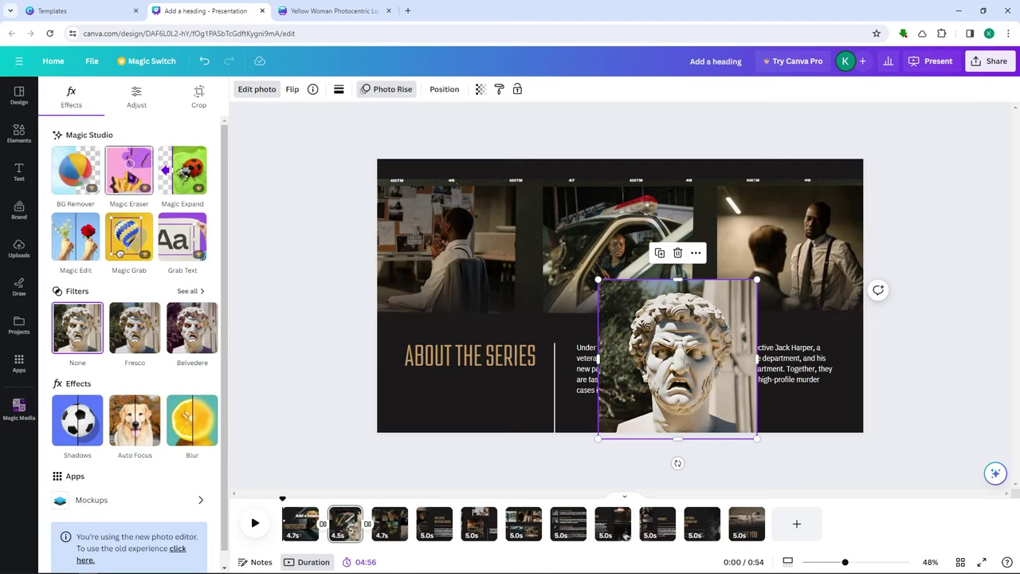
scroll(141, 171, "down", 1)
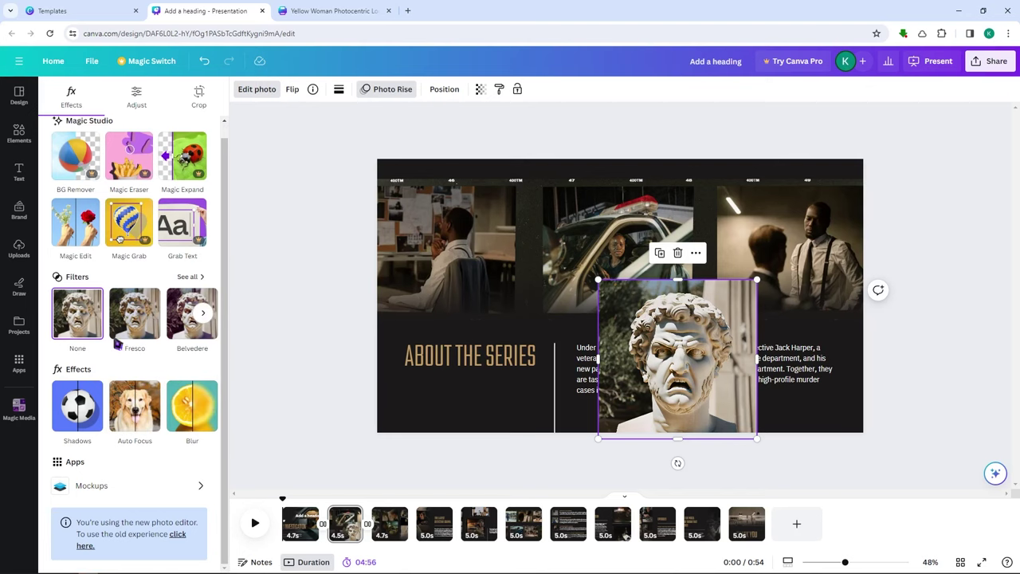
scroll(121, 298, "up", 1)
scroll(119, 298, "up", 1)
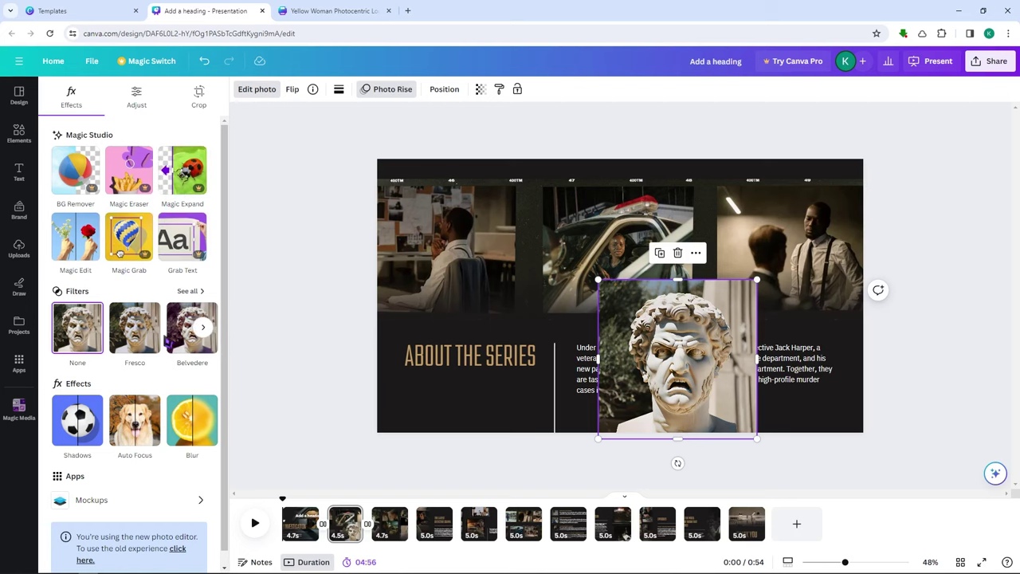
left_click(134, 328)
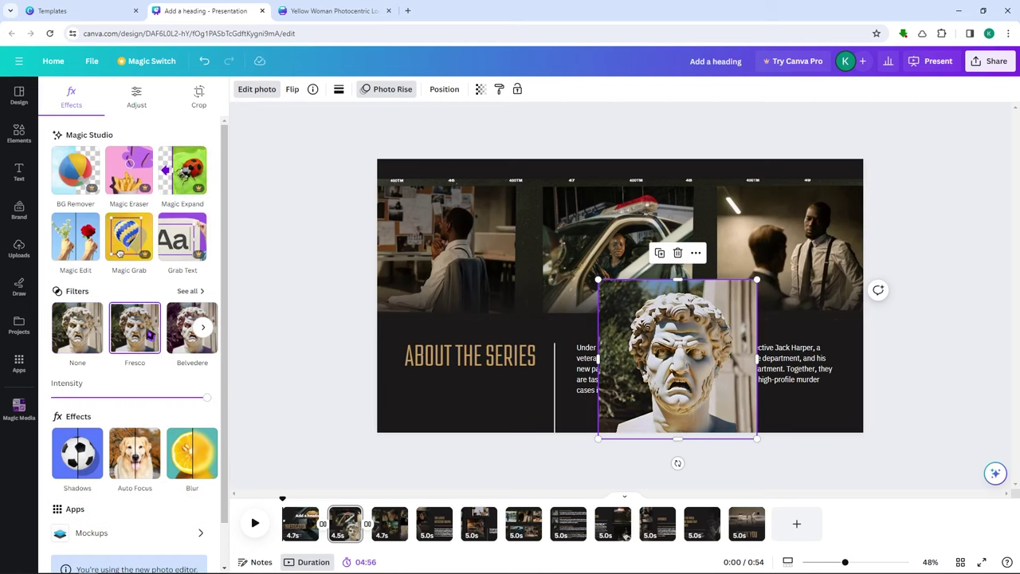
left_click_drag(703, 346, 630, 356)
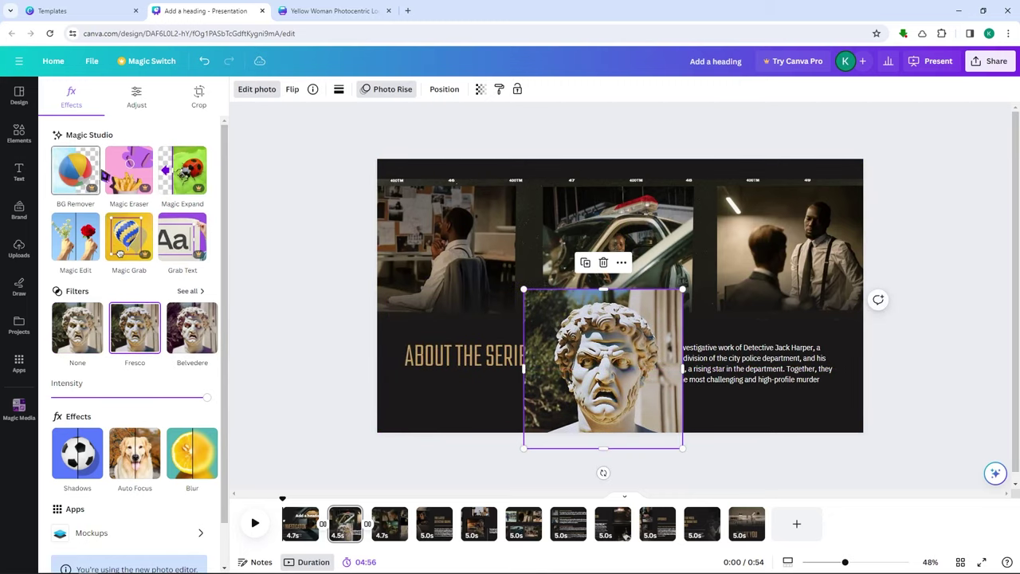
Open the remove.bg website in a new browser tab and switch back to the Canva presentation.
left_click(407, 13)
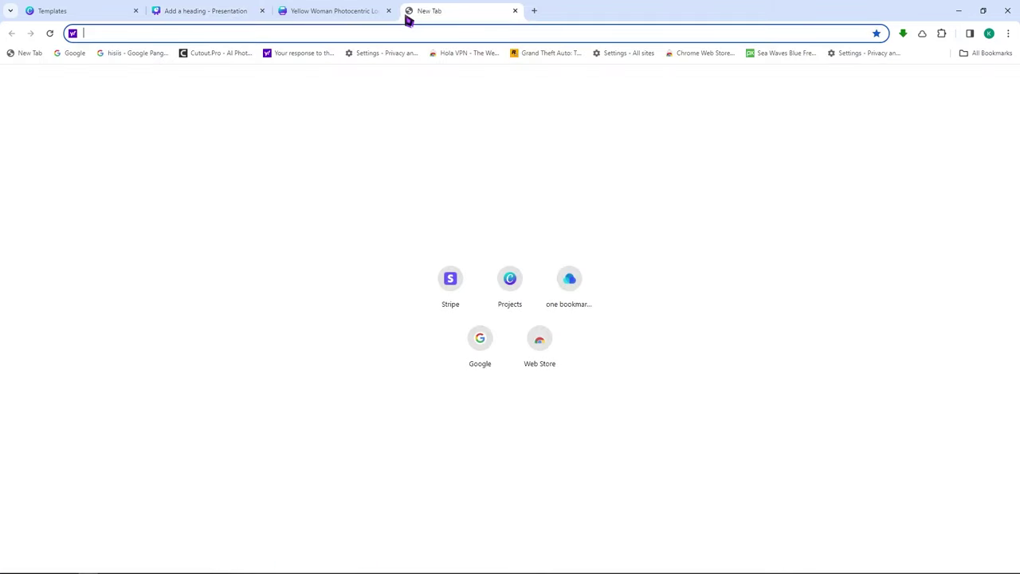
type("remove.bg")
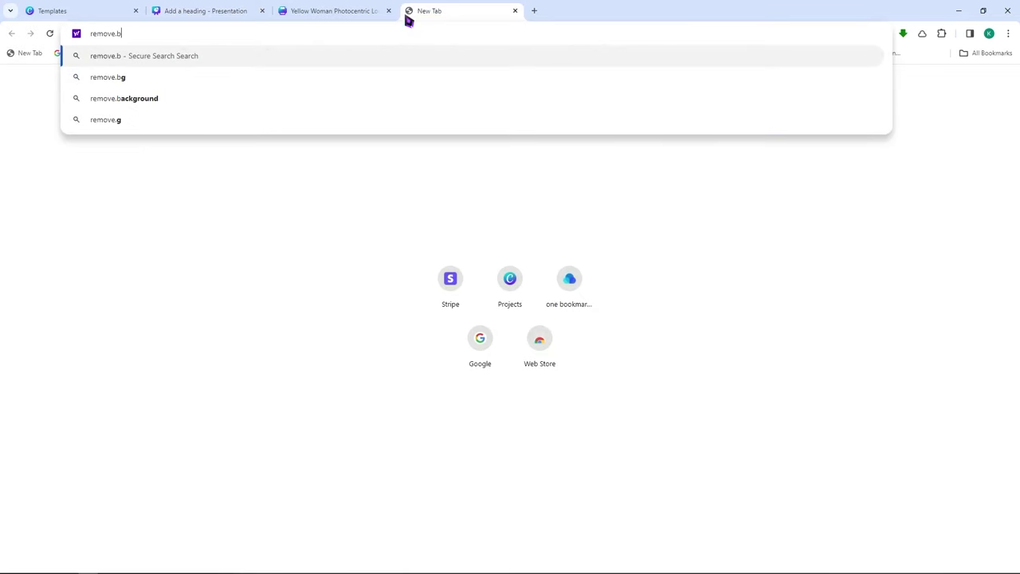
key("Return")
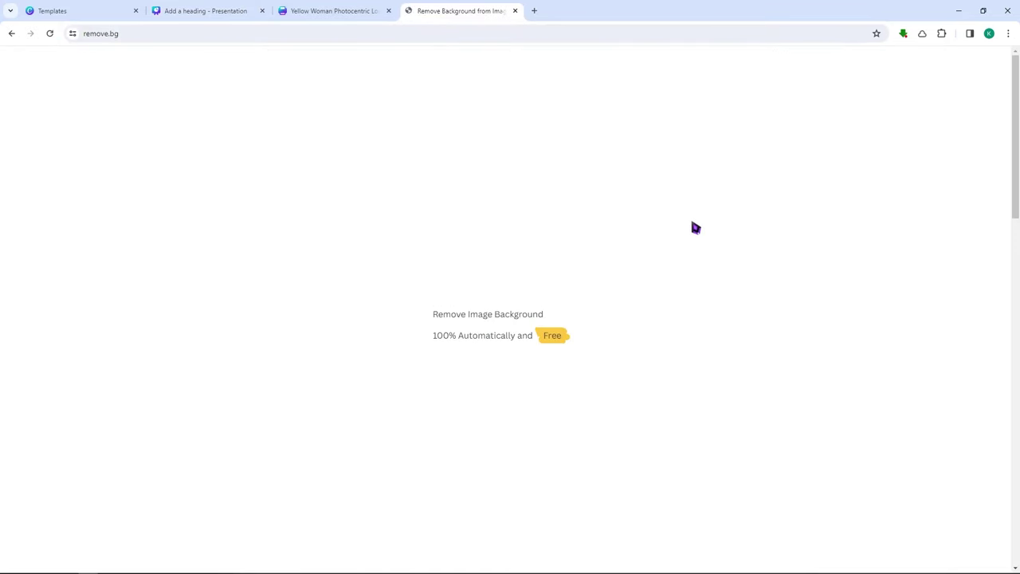
left_click(311, 8)
left_click(239, 12)
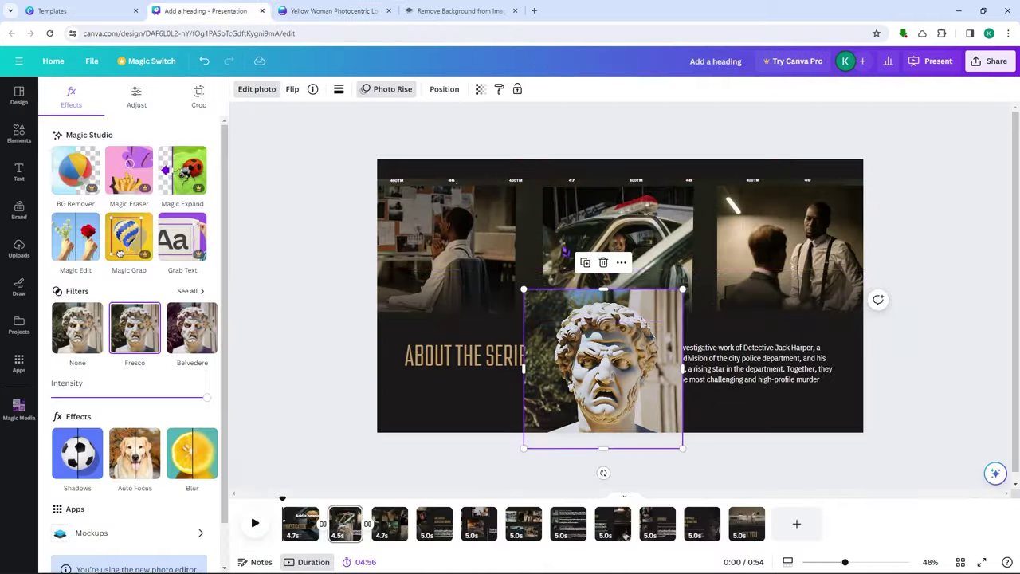
View the remove.bg page, return to the Canva presentation and close the statue image's photo editor.
left_click(483, 11)
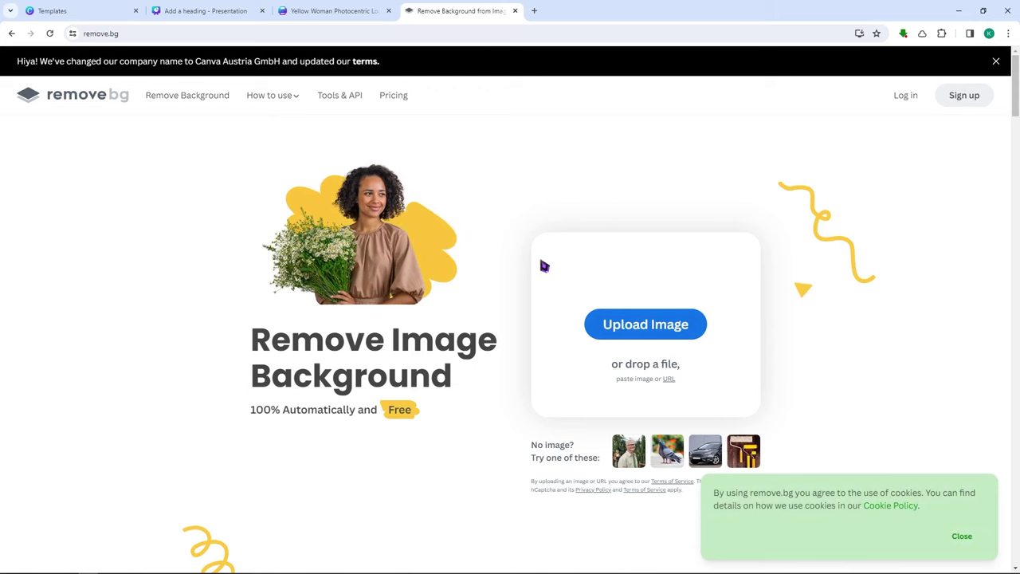
left_click(223, 10)
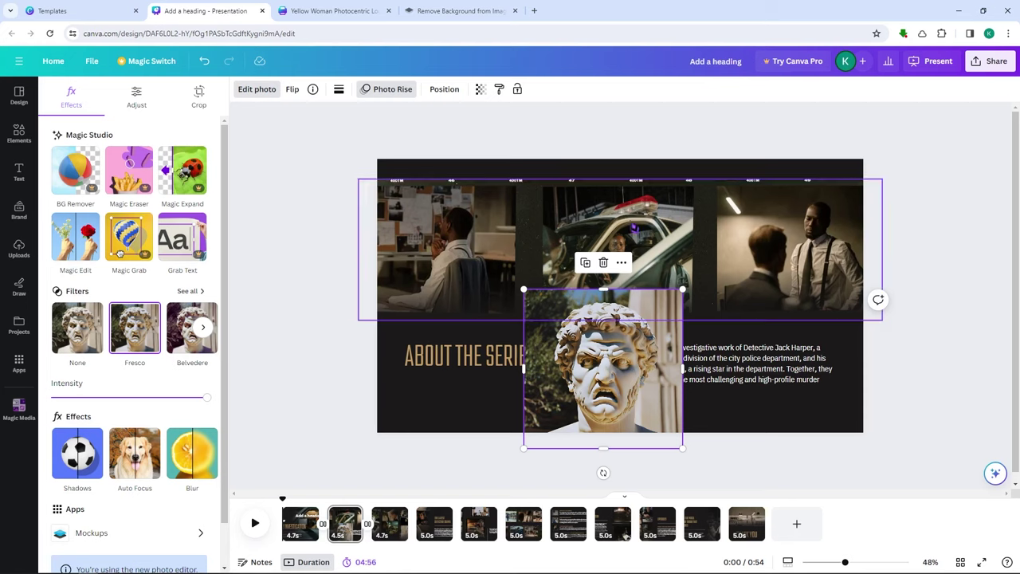
key("Escape")
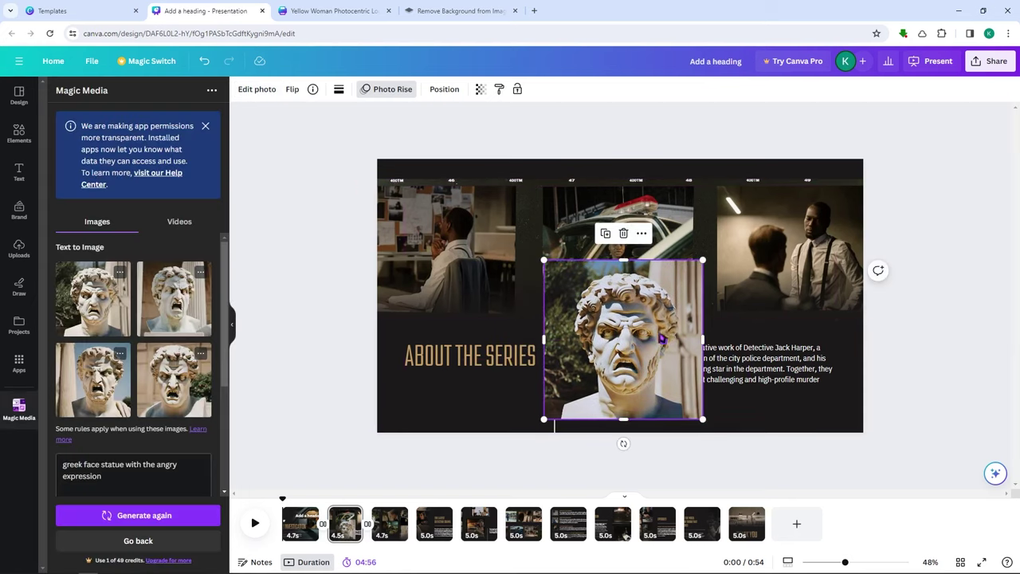
Review the Magic Media image generation options and enter "cars racing retro" as the text-to-video prompt without generating the video.
scroll(148, 313, "down", 3)
scroll(148, 314, "up", 3)
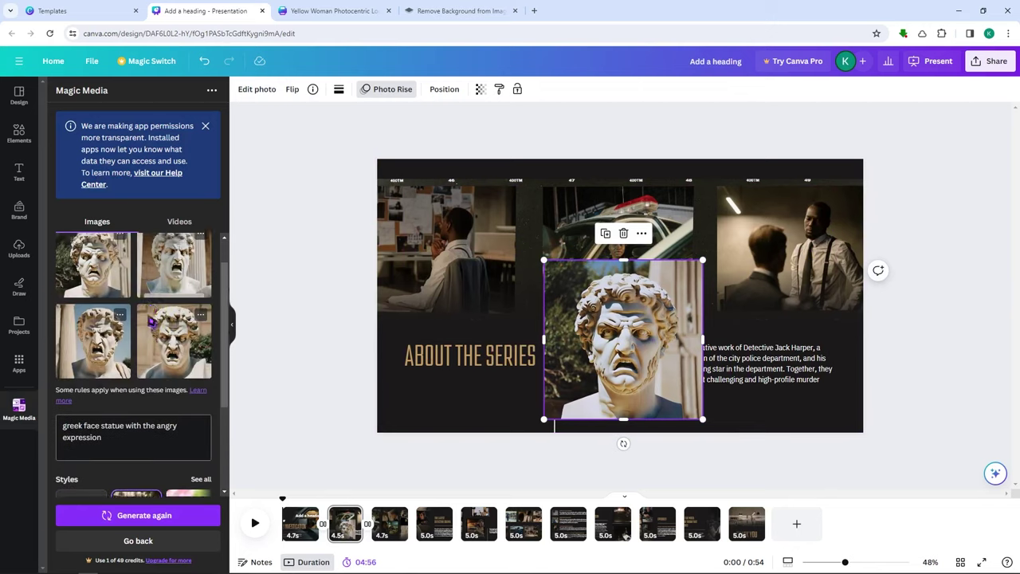
scroll(120, 444, "down", 3)
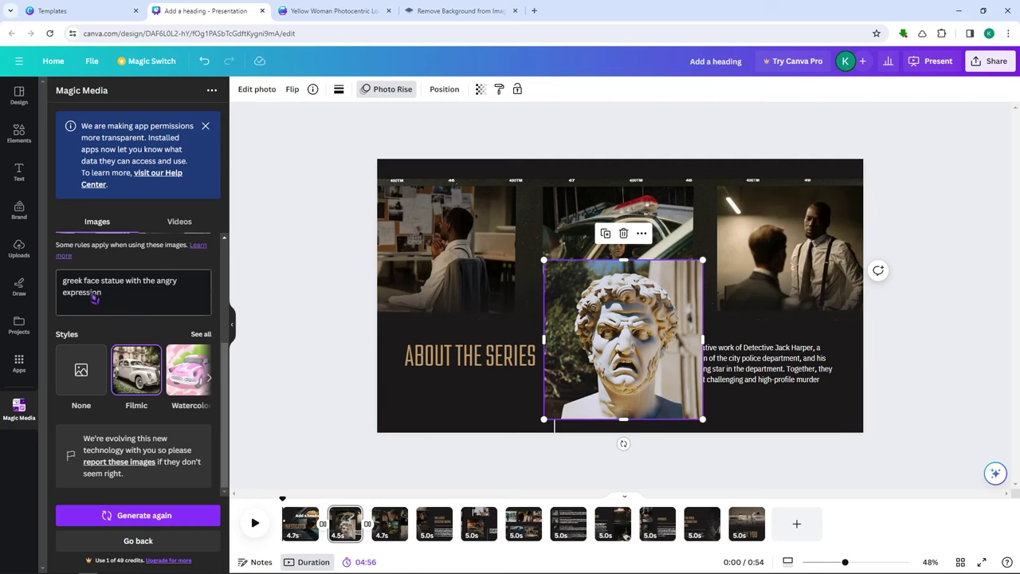
left_click(177, 226)
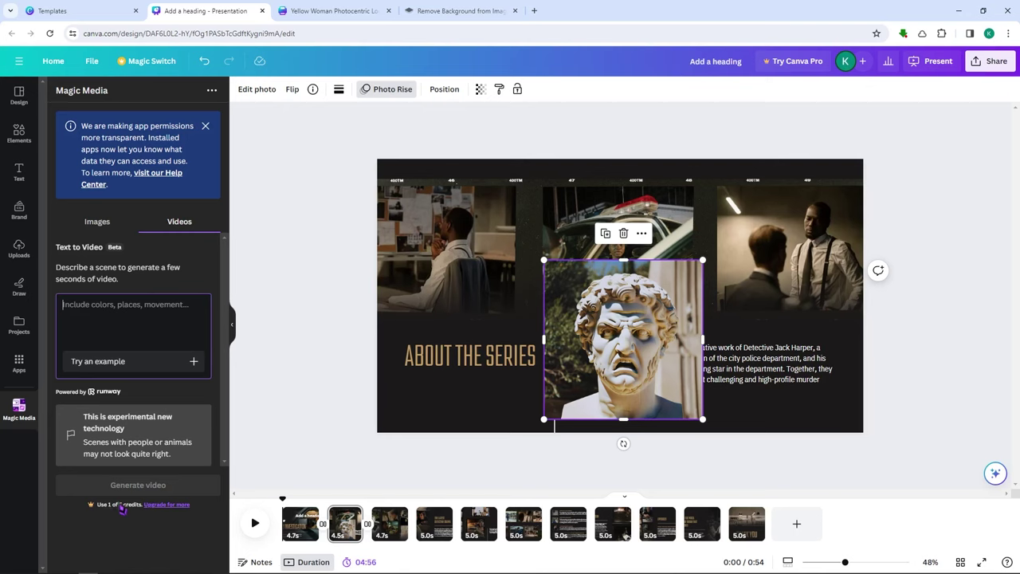
type("cars racing retro")
left_click(387, 151)
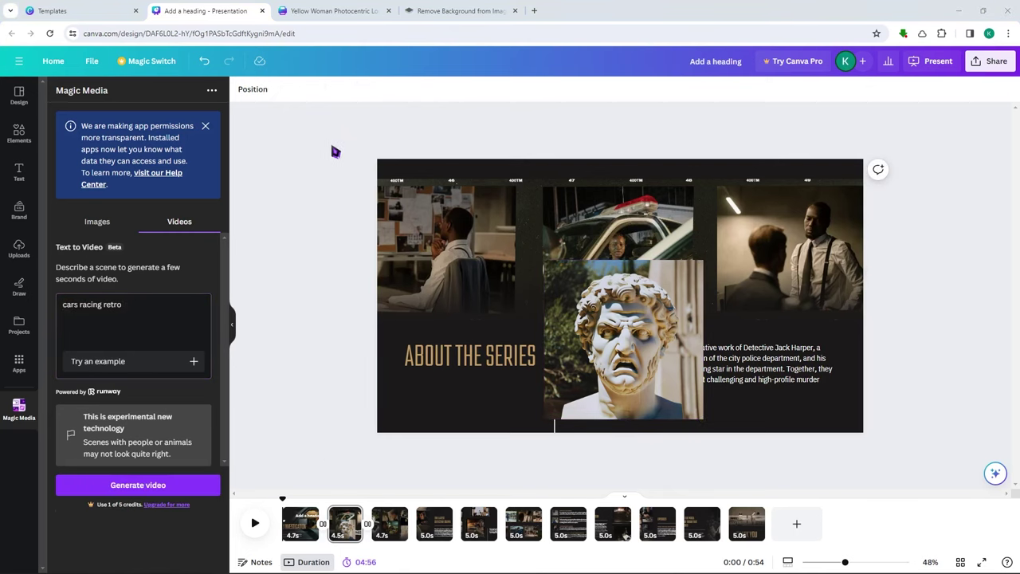
Play the presentation in Autoplay mode for several pages, and exit back to the editor.
left_click(930, 65)
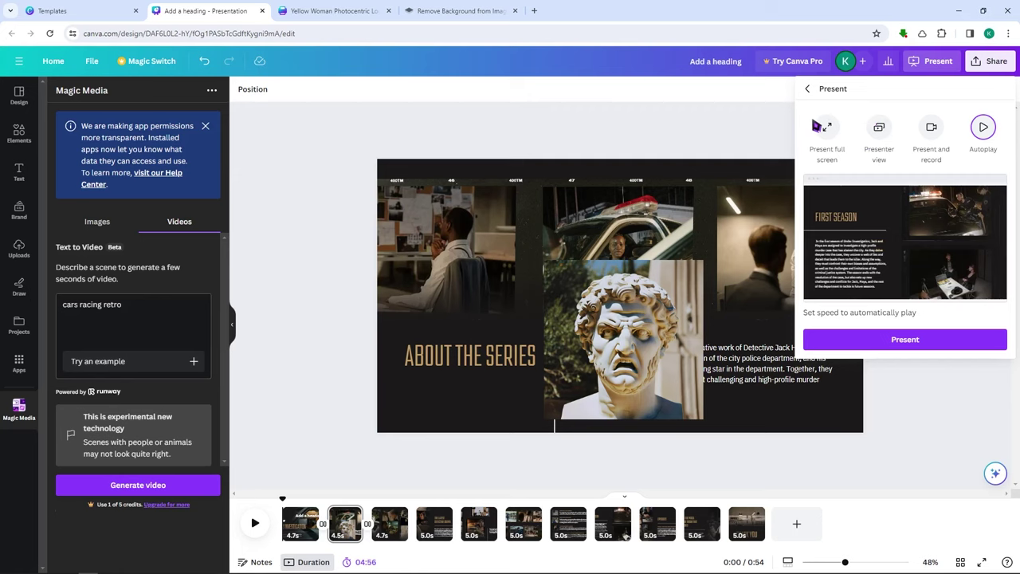
left_click(904, 340)
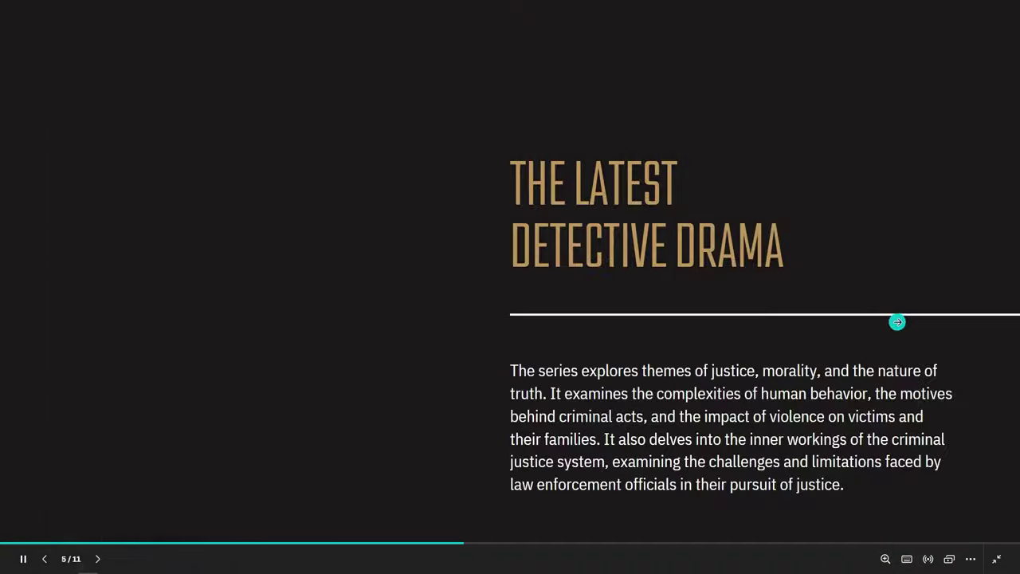
key("Escape")
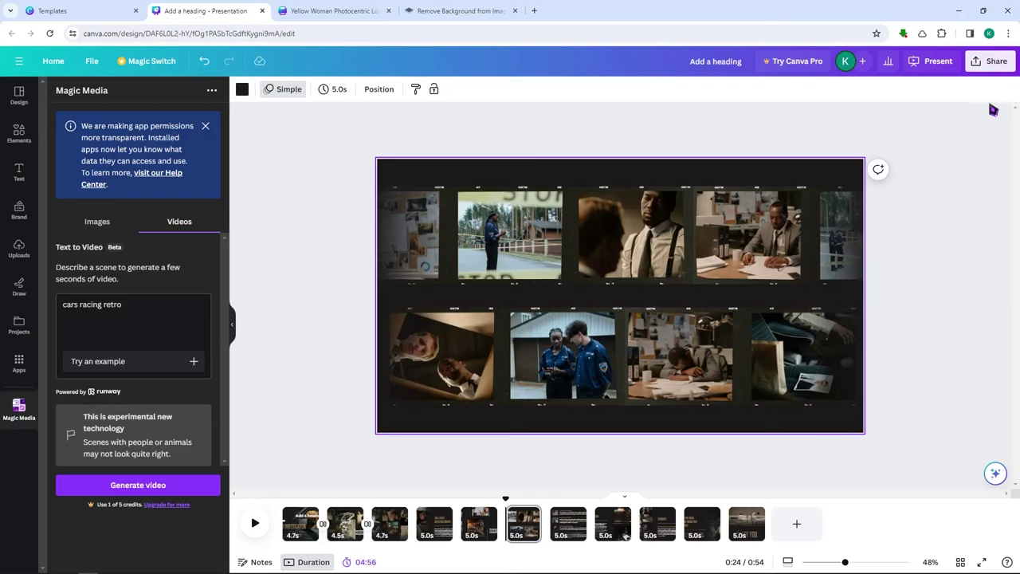
Set the design's collaboration link to "Anyone with the link" with "Can view" permission and copy the link.
left_click(993, 62)
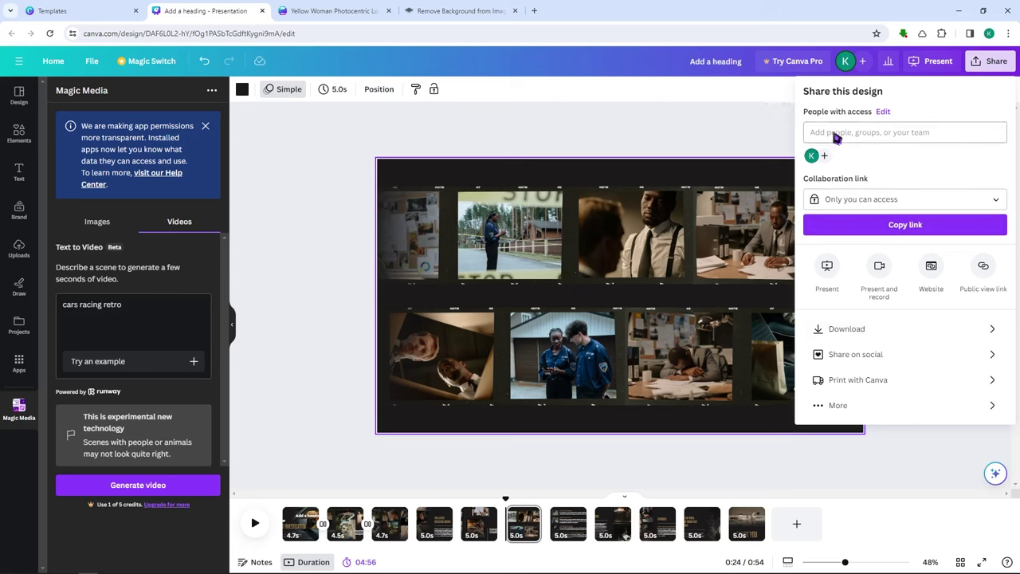
left_click(872, 138)
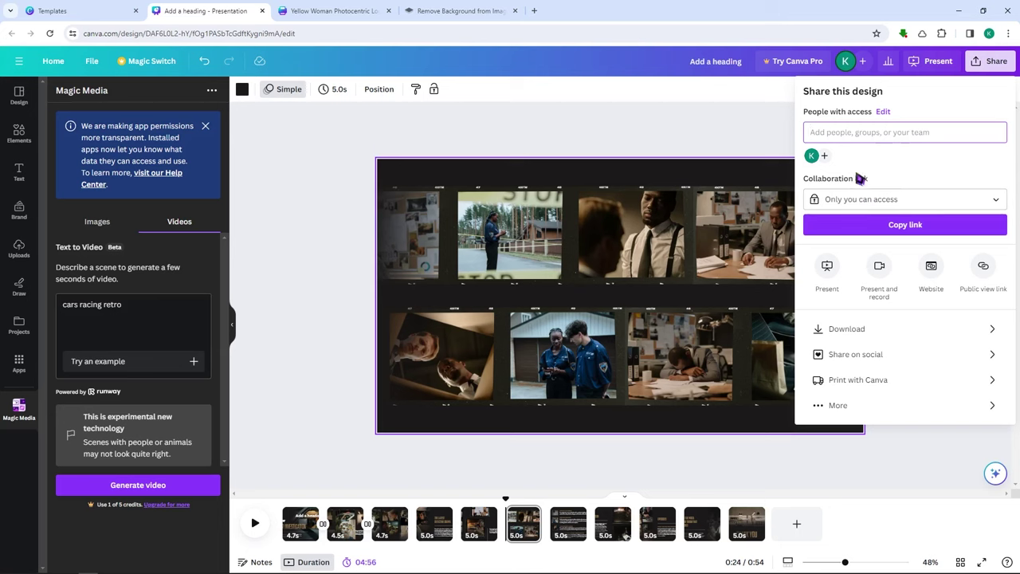
left_click(906, 201)
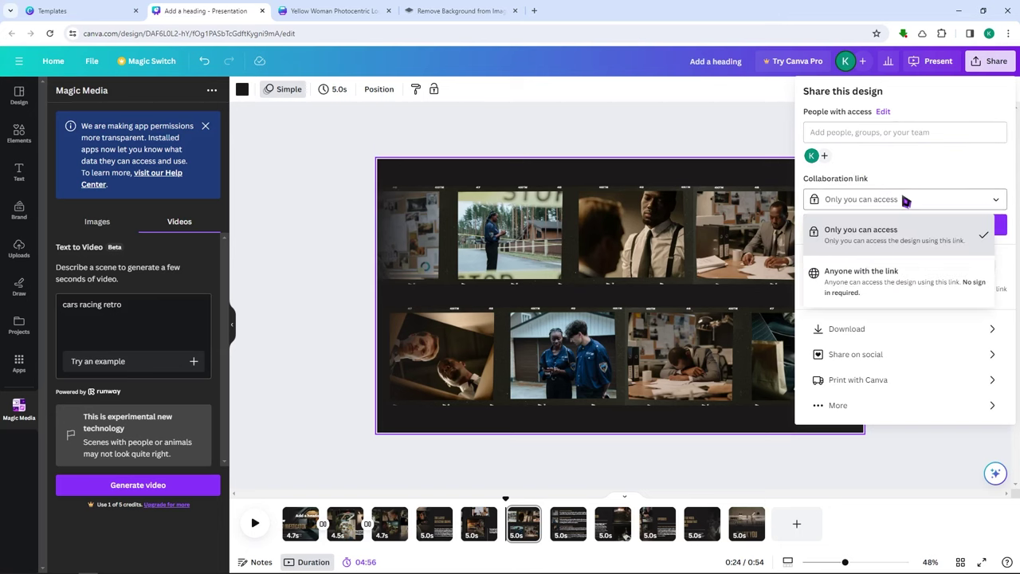
left_click(880, 285)
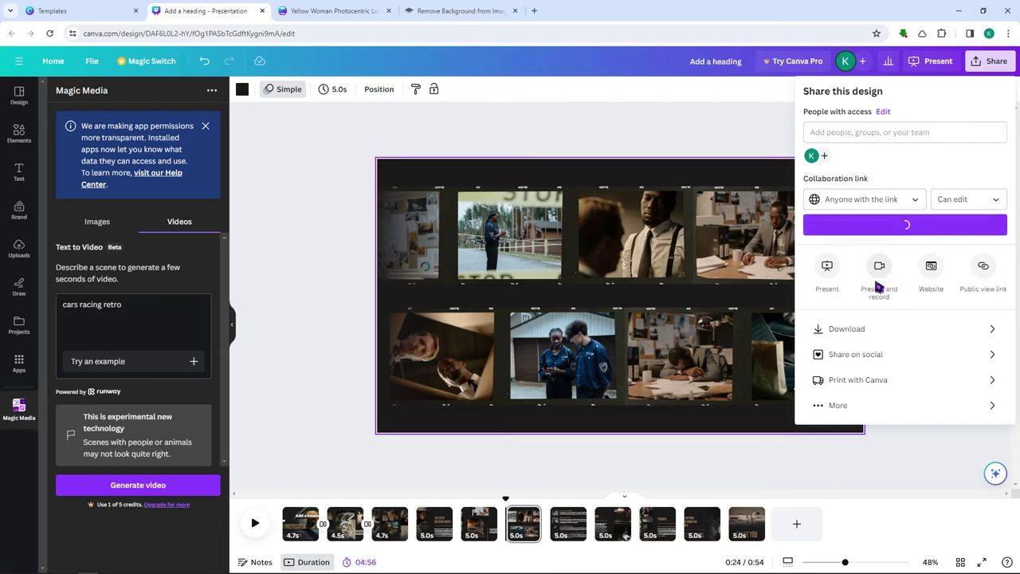
left_click(964, 201)
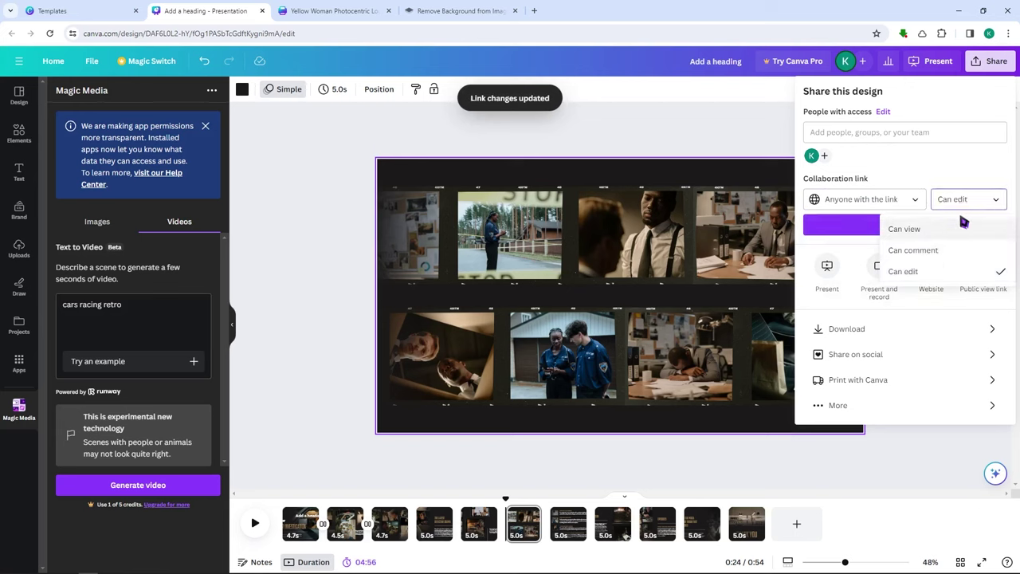
left_click(962, 233)
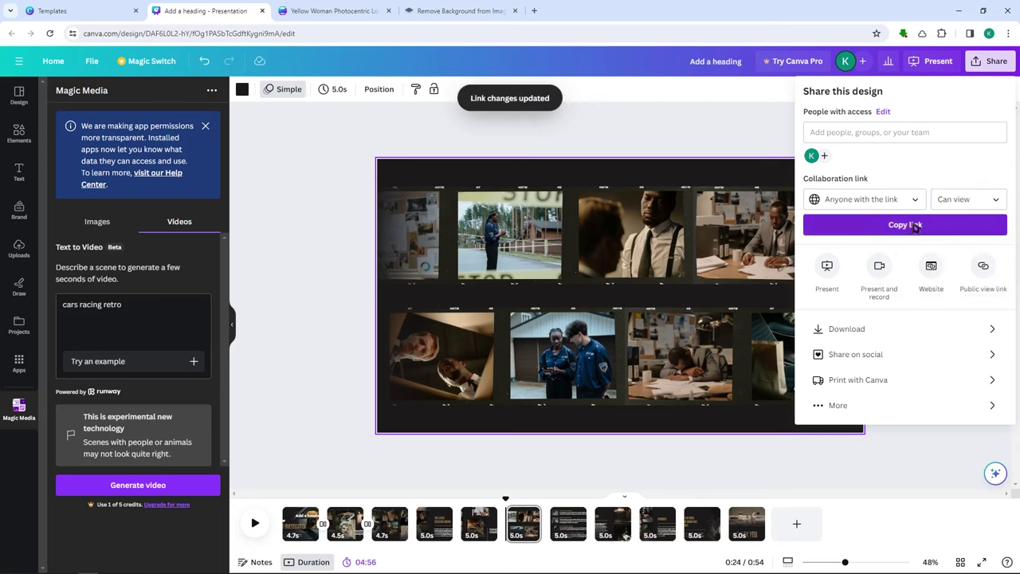
left_click(916, 226)
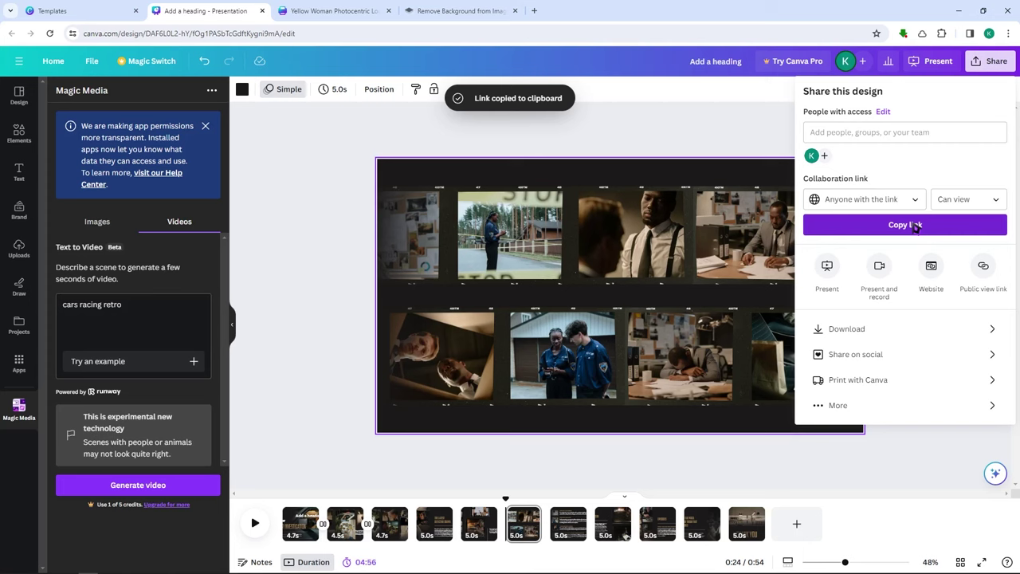
Review the download settings for the MP4 Video file type and its page selection, returning to the sharing options without downloading.
left_click(883, 333)
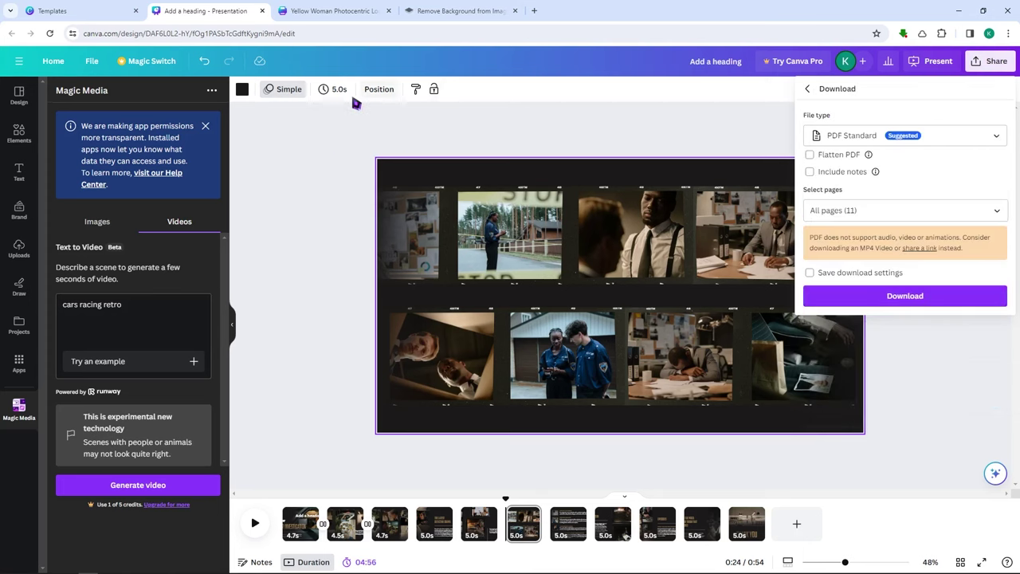
left_click(920, 137)
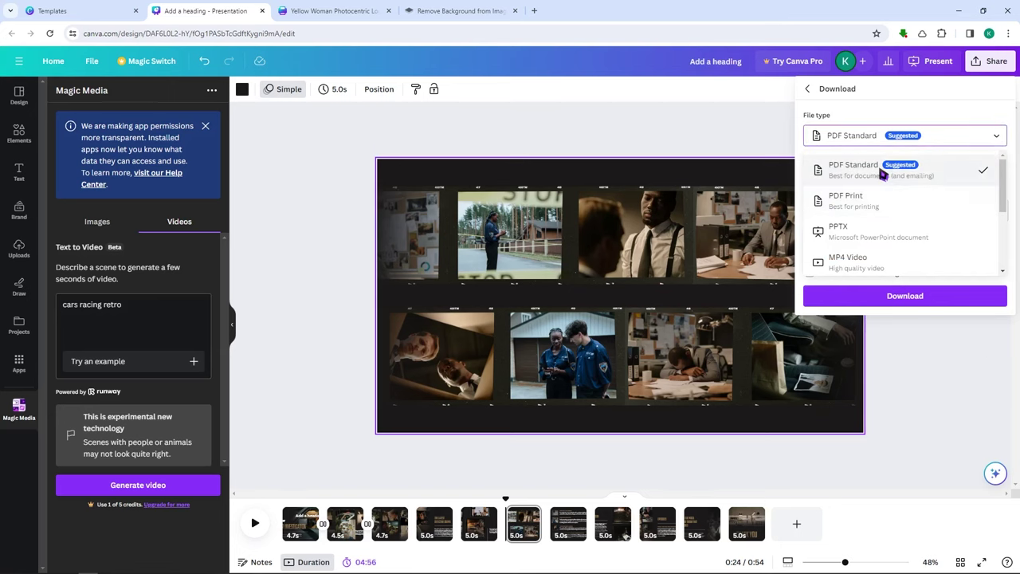
scroll(900, 191, "down", 3)
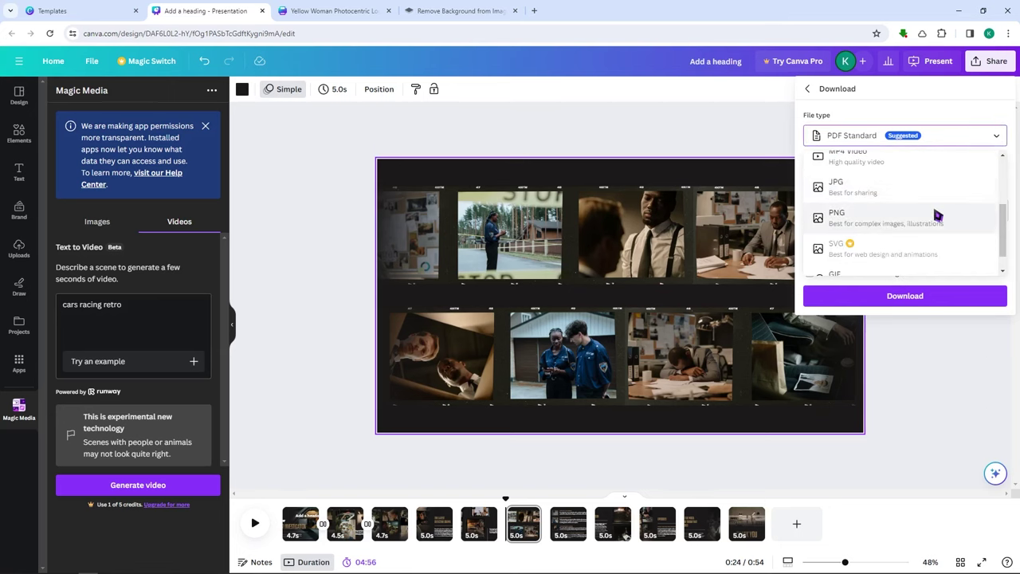
scroll(938, 217, "up", 3)
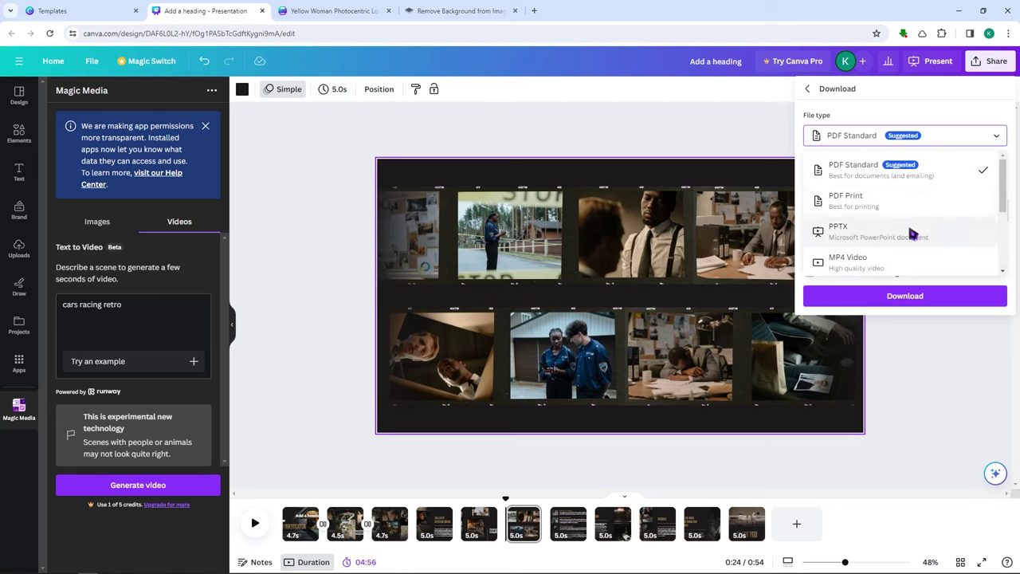
left_click(889, 262)
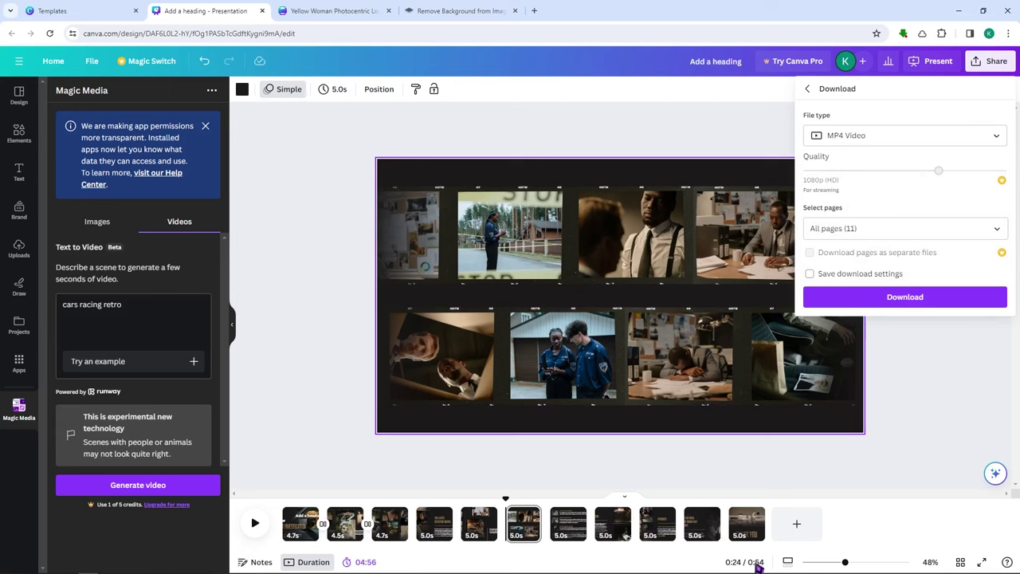
left_click(895, 228)
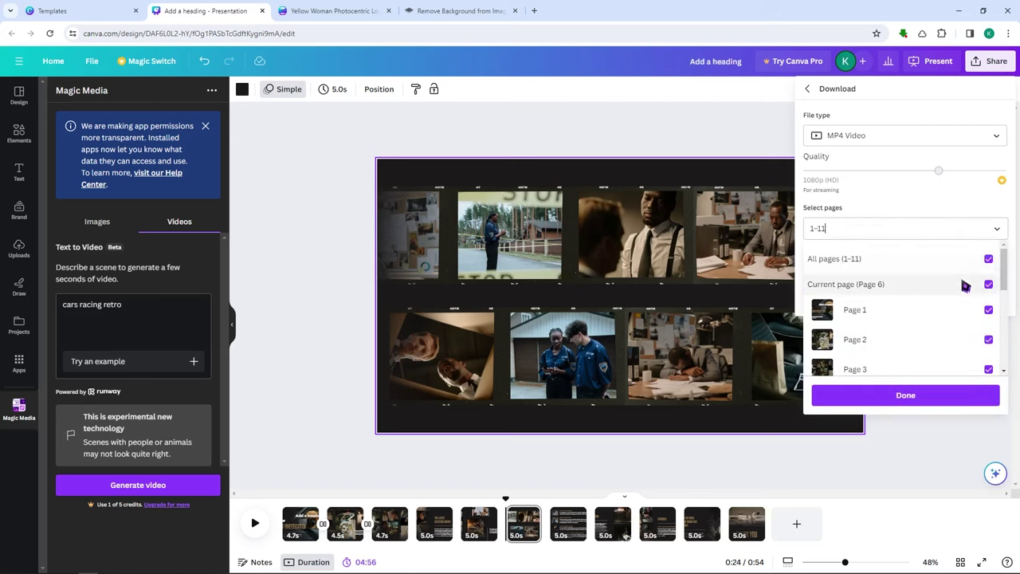
left_click(874, 216)
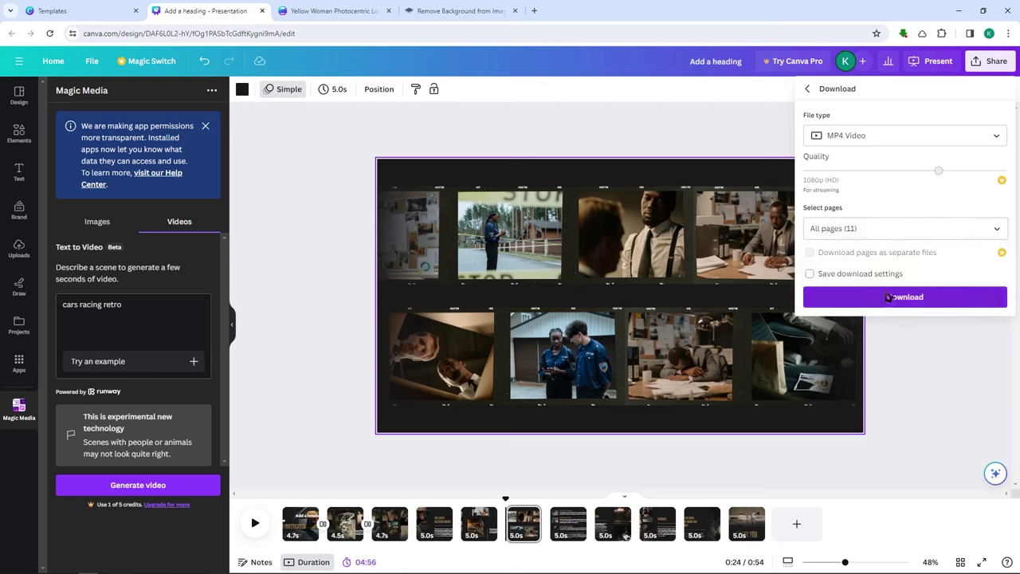
left_click(808, 89)
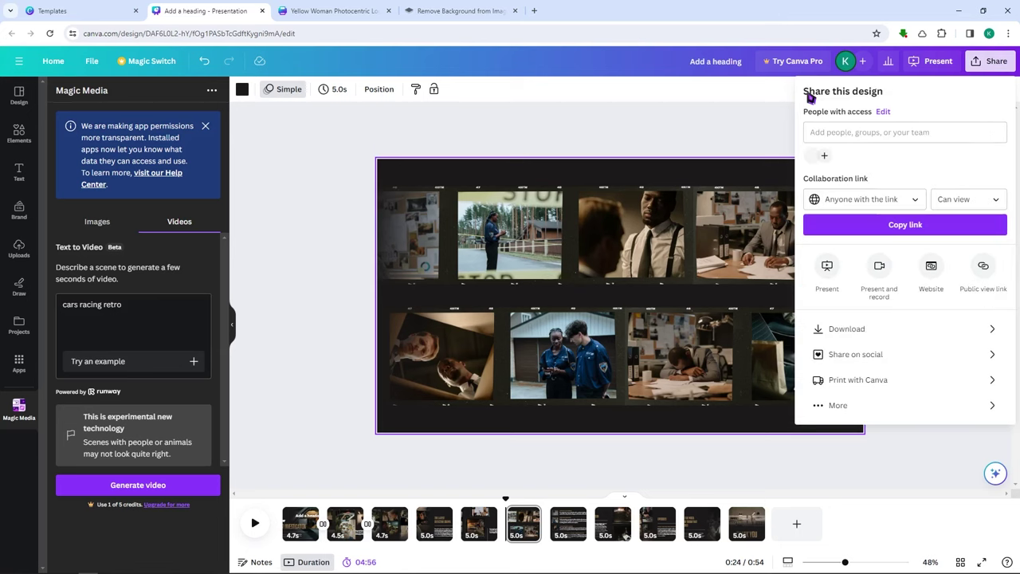
Reopen the download settings and examine the full range of file types offered for the presentation.
left_click(865, 328)
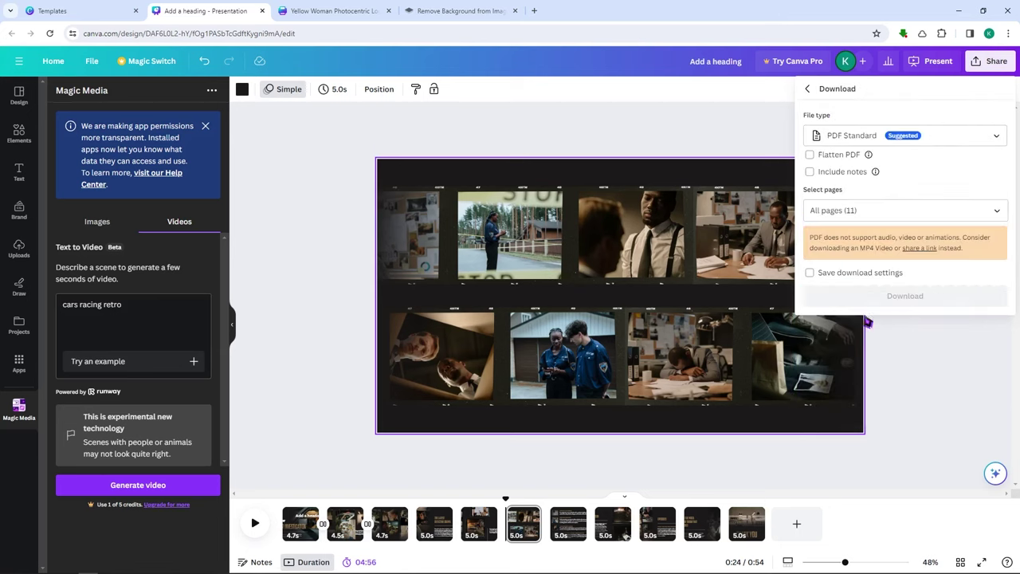
left_click(875, 142)
scroll(859, 201, "down", 5)
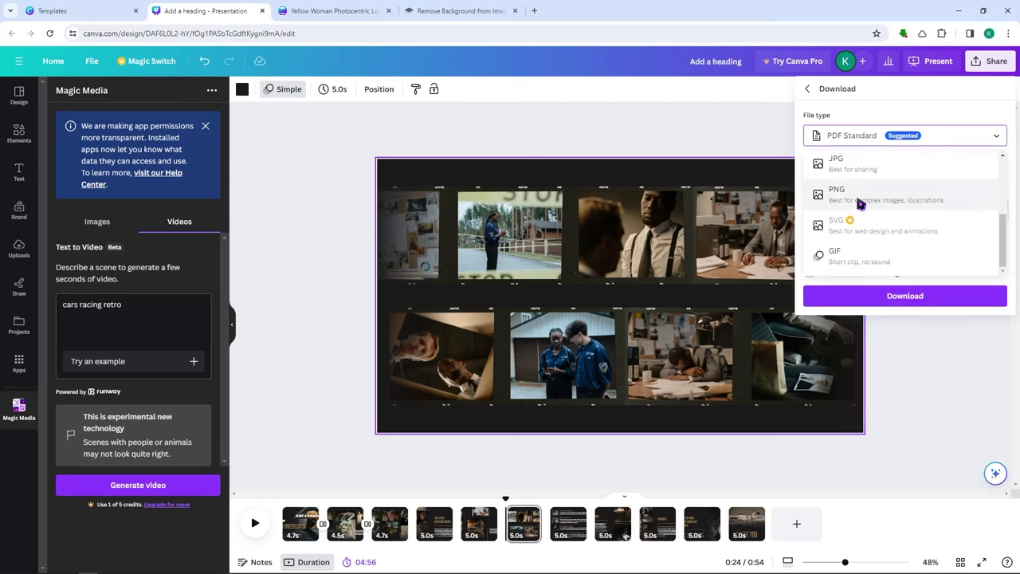
scroll(867, 247, "up", 5)
scroll(890, 216, "down", 5)
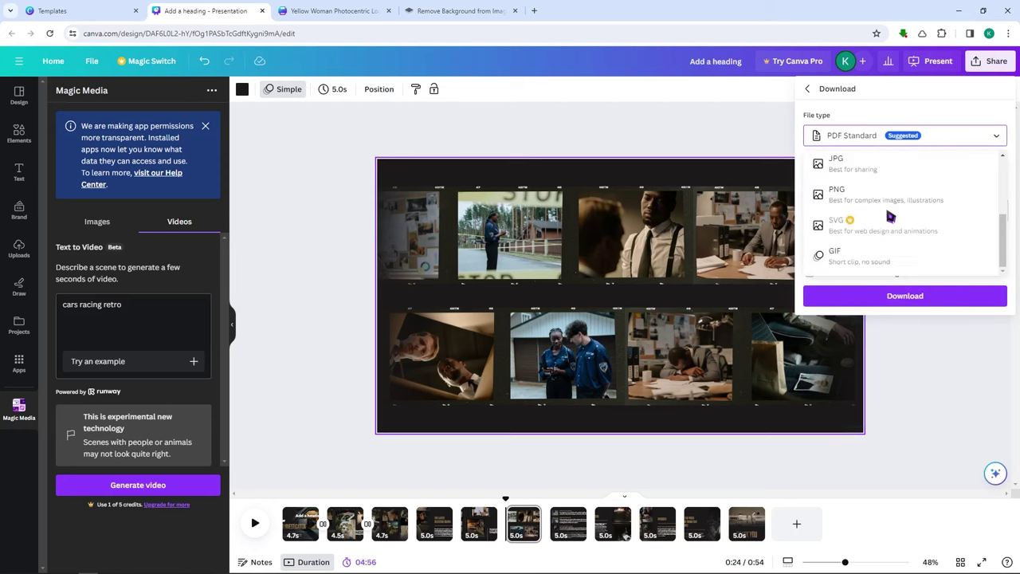
scroll(868, 243, "up", 5)
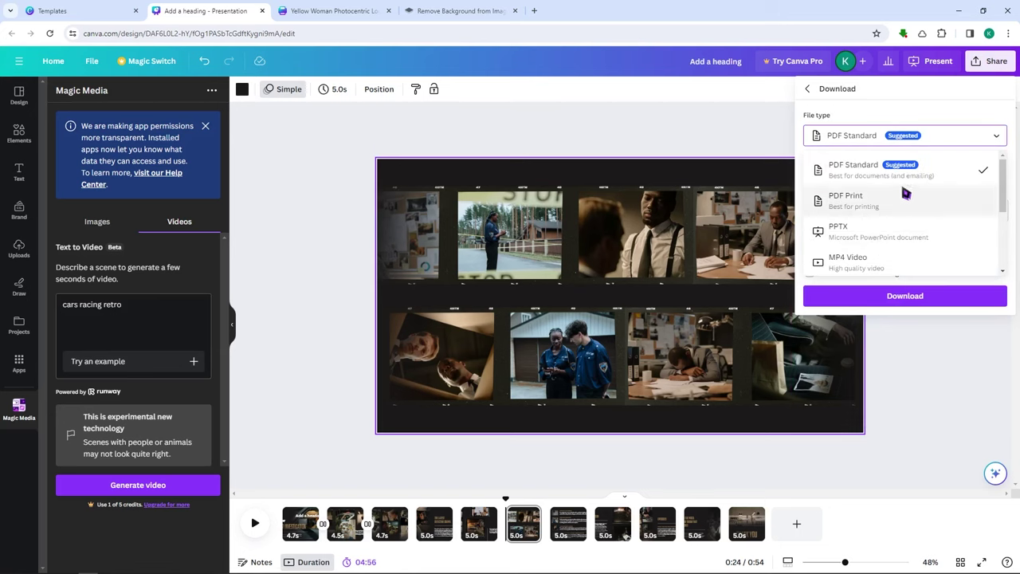
scroll(893, 206, "down", 5)
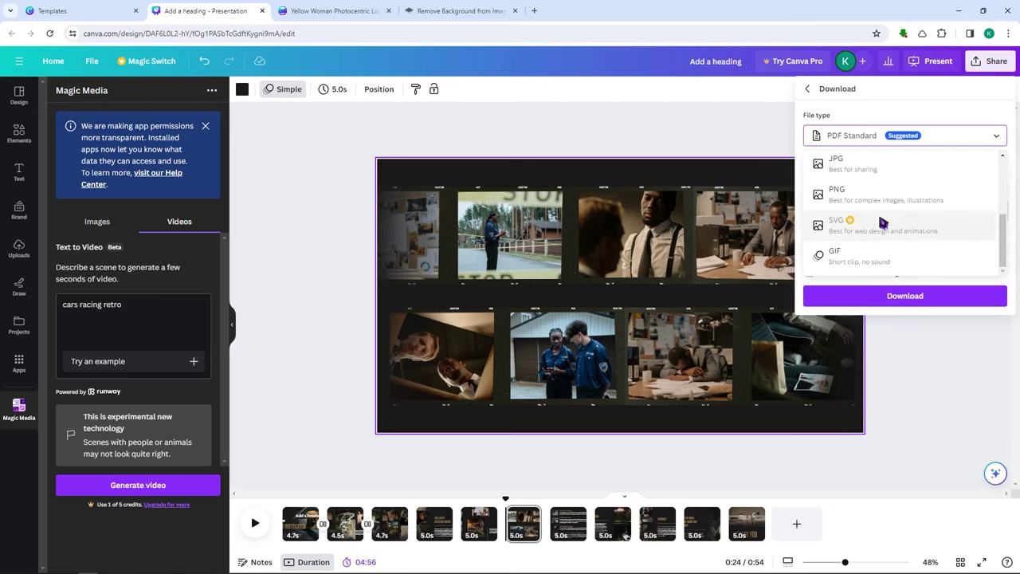
scroll(877, 223, "up", 5)
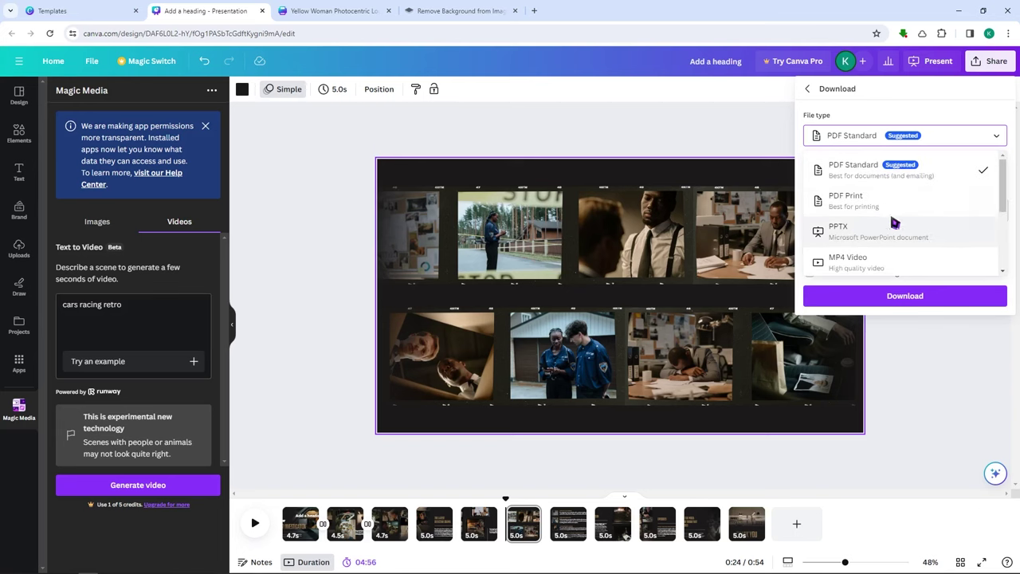
scroll(957, 196, "down", 3)
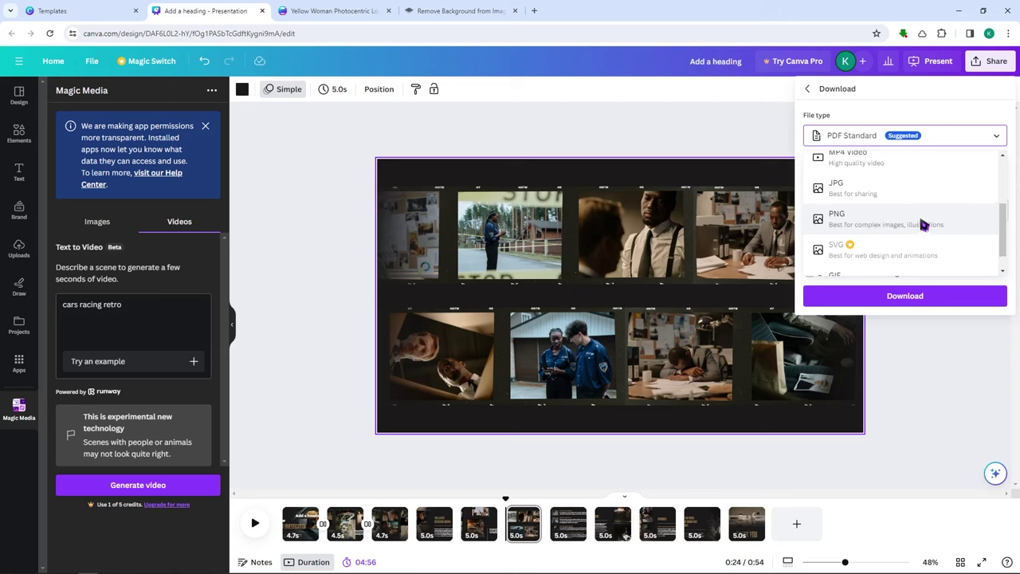
scroll(923, 224, "up", 3)
scroll(928, 229, "down", 2)
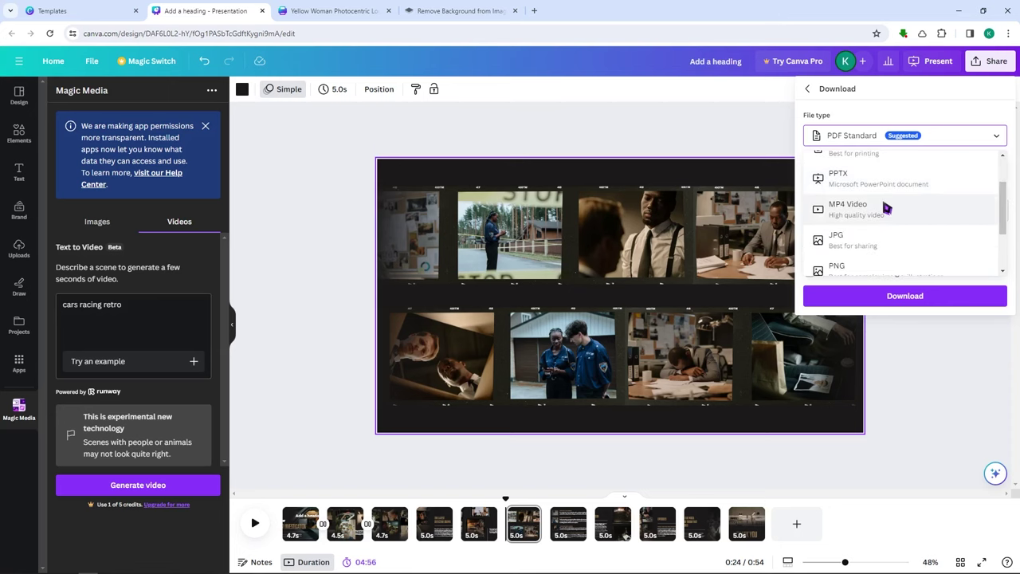
scroll(888, 221, "down", 1)
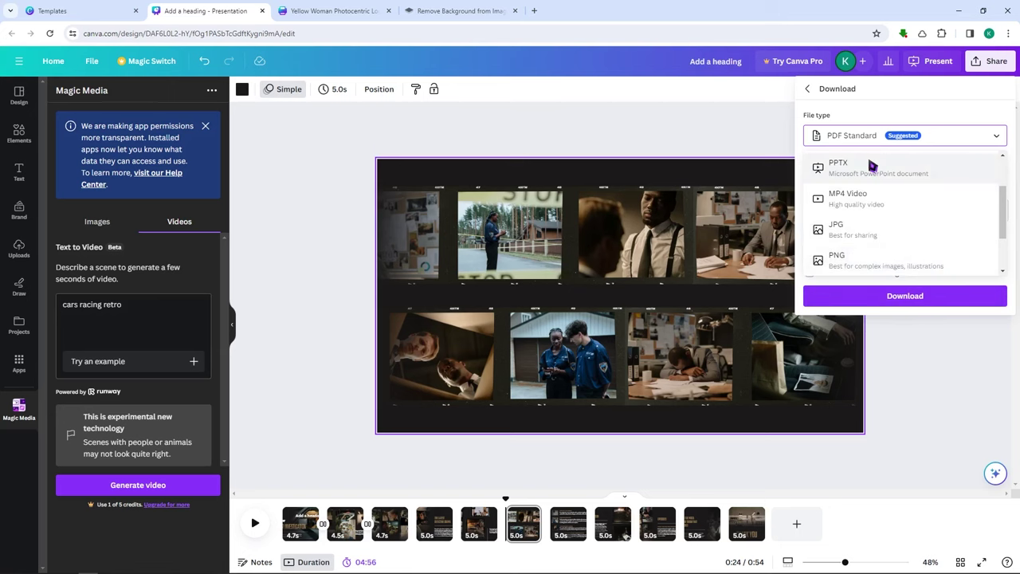